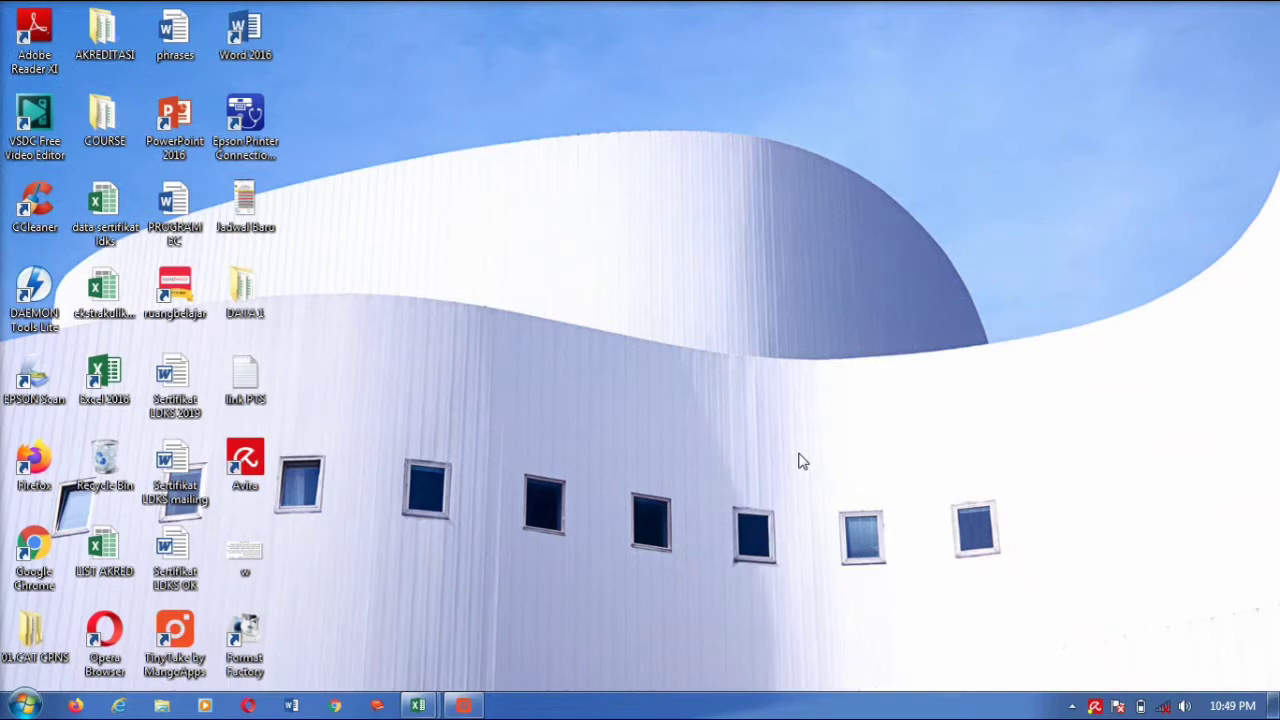
Refresh the desktop twice, then bring the MM - Excel workbook to the front.
right_click(560, 218)
click(634, 274)
right_click(542, 153)
click(597, 209)
mouse_move(418, 707)
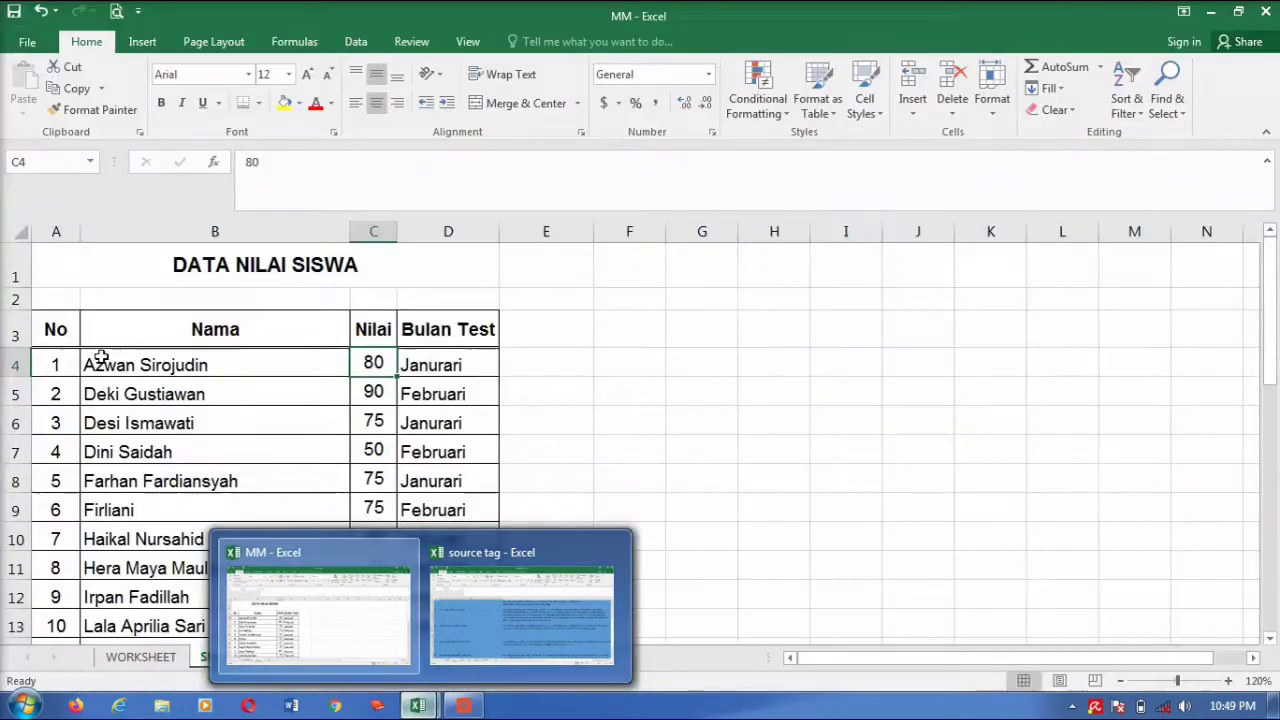
click(318, 612)
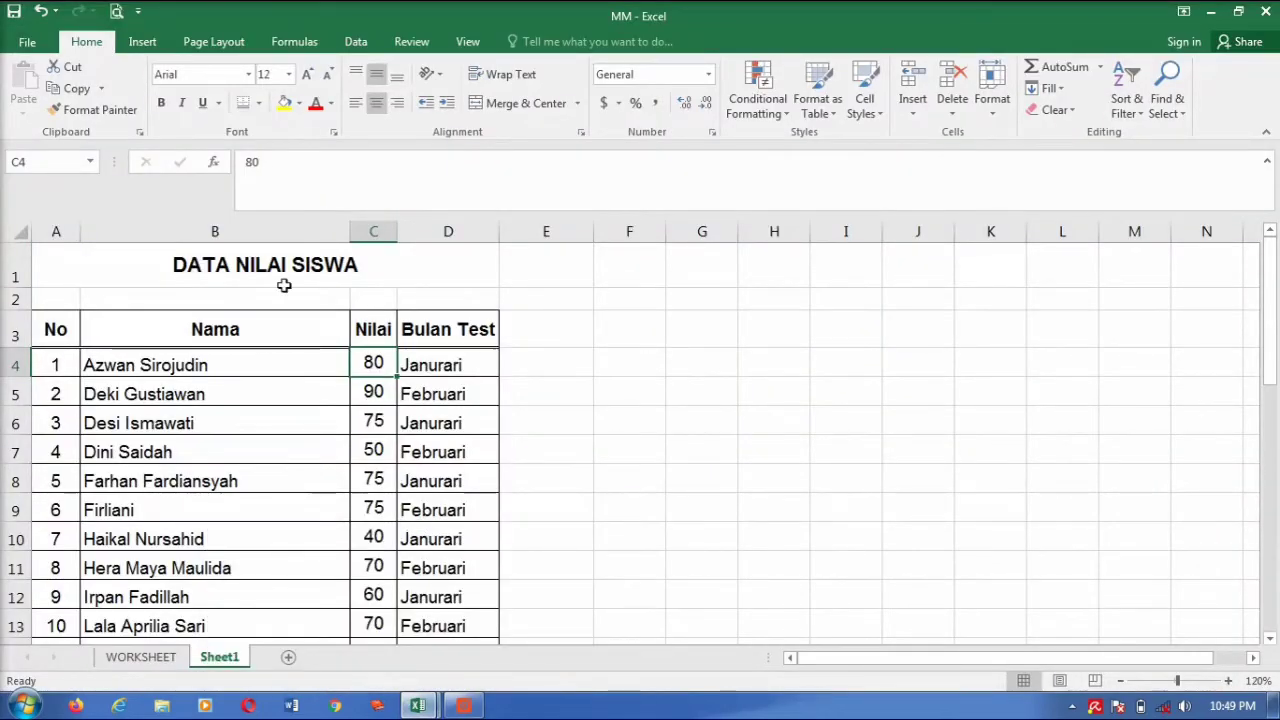
click(52, 333)
scroll(66, 366, down, 8)
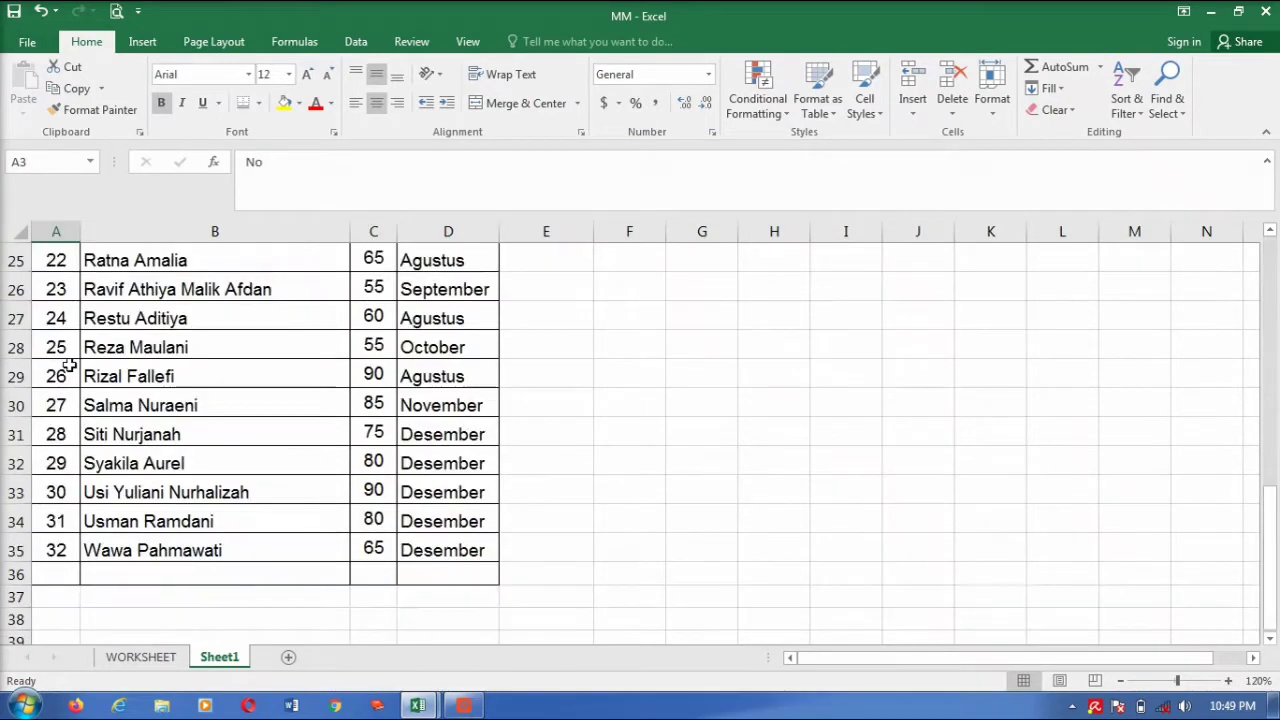
scroll(70, 366, down, 1)
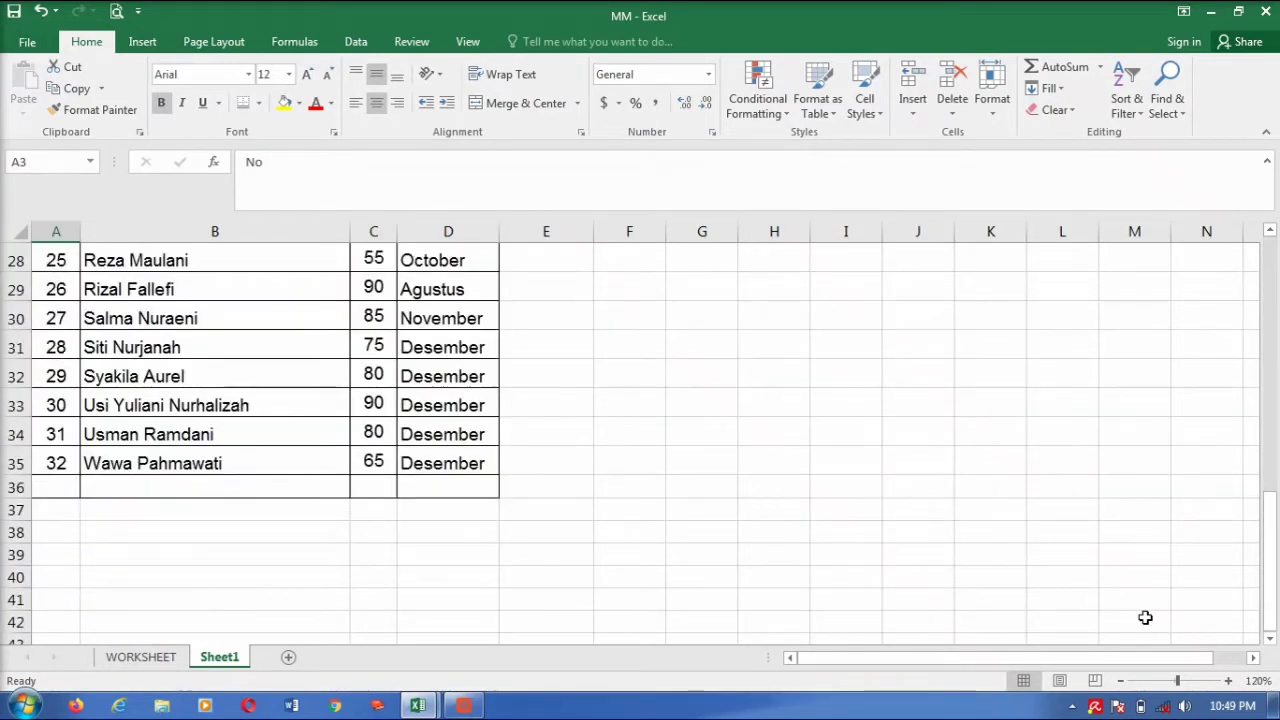
scroll(290, 453, up, 9)
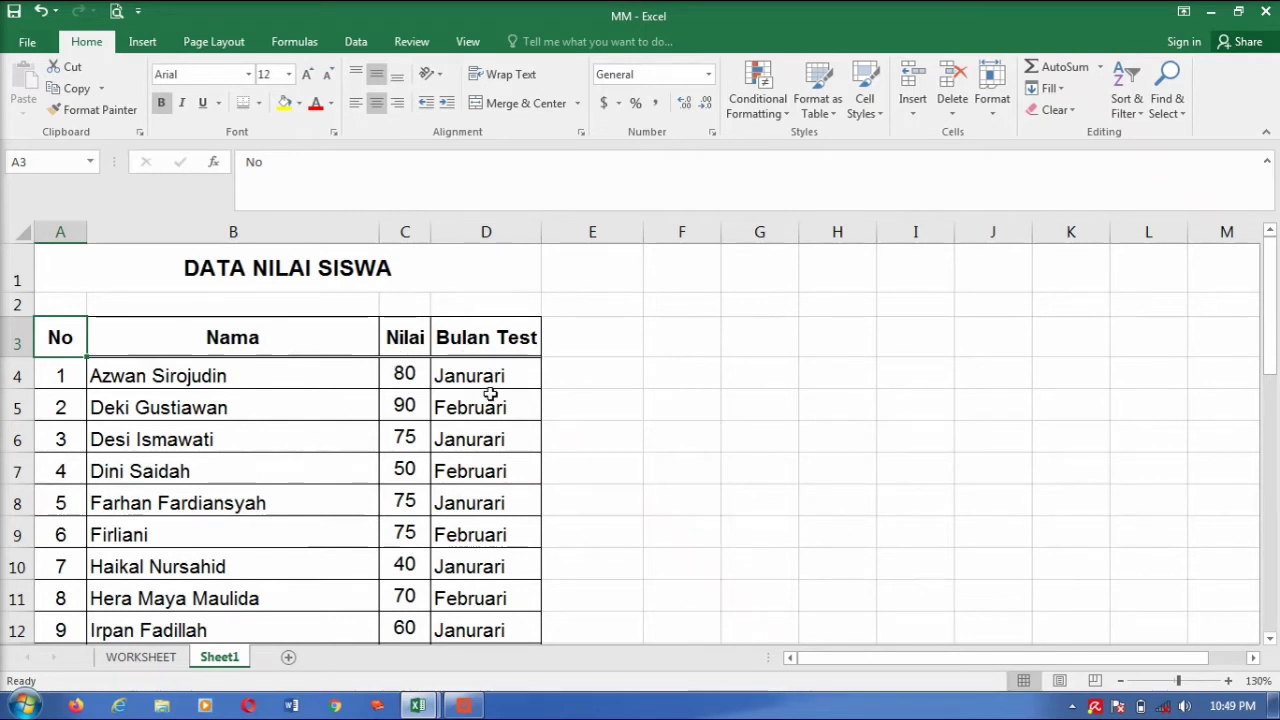
scroll(491, 391, down, 3)
scroll(493, 393, down, 5)
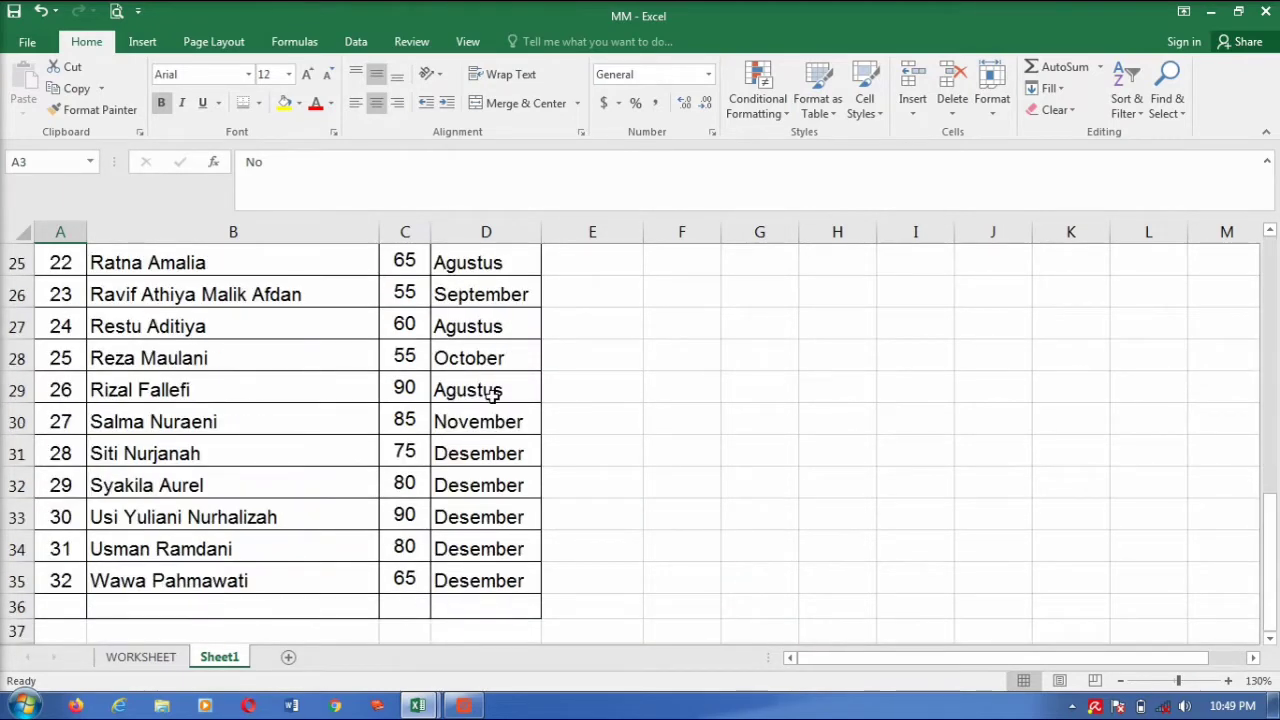
scroll(337, 479, up, 7)
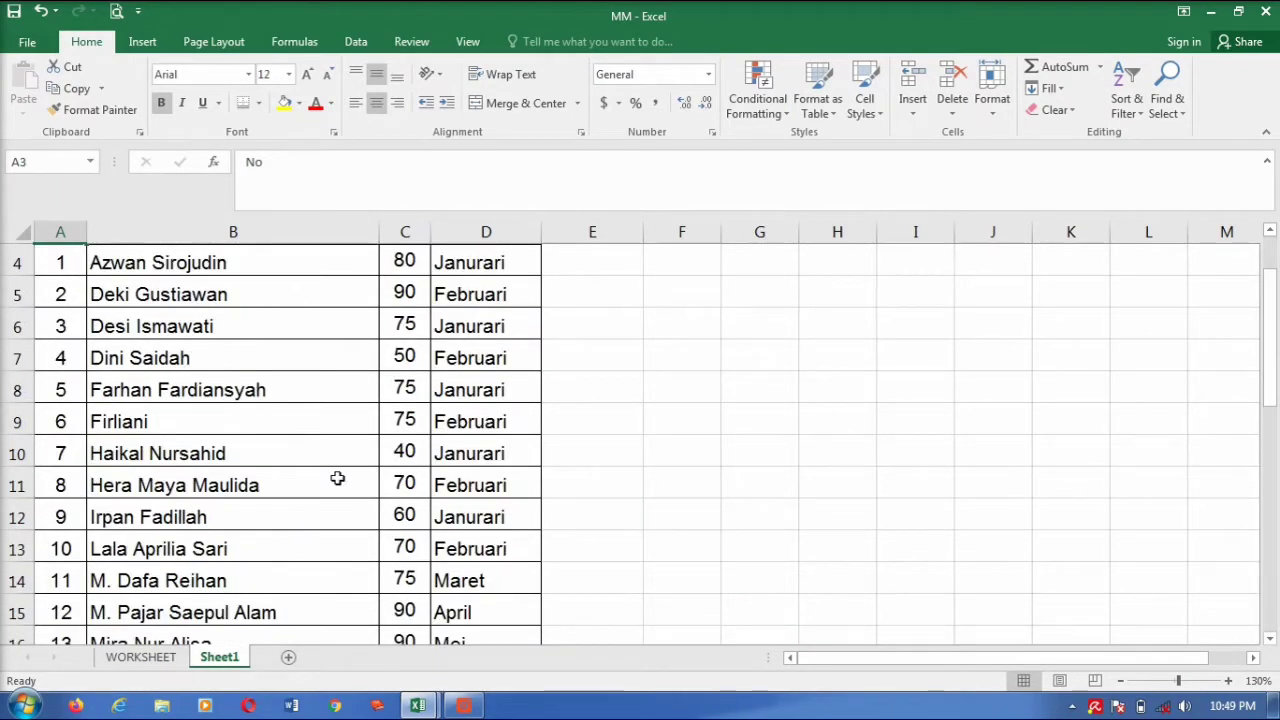
scroll(74, 370, up, 1)
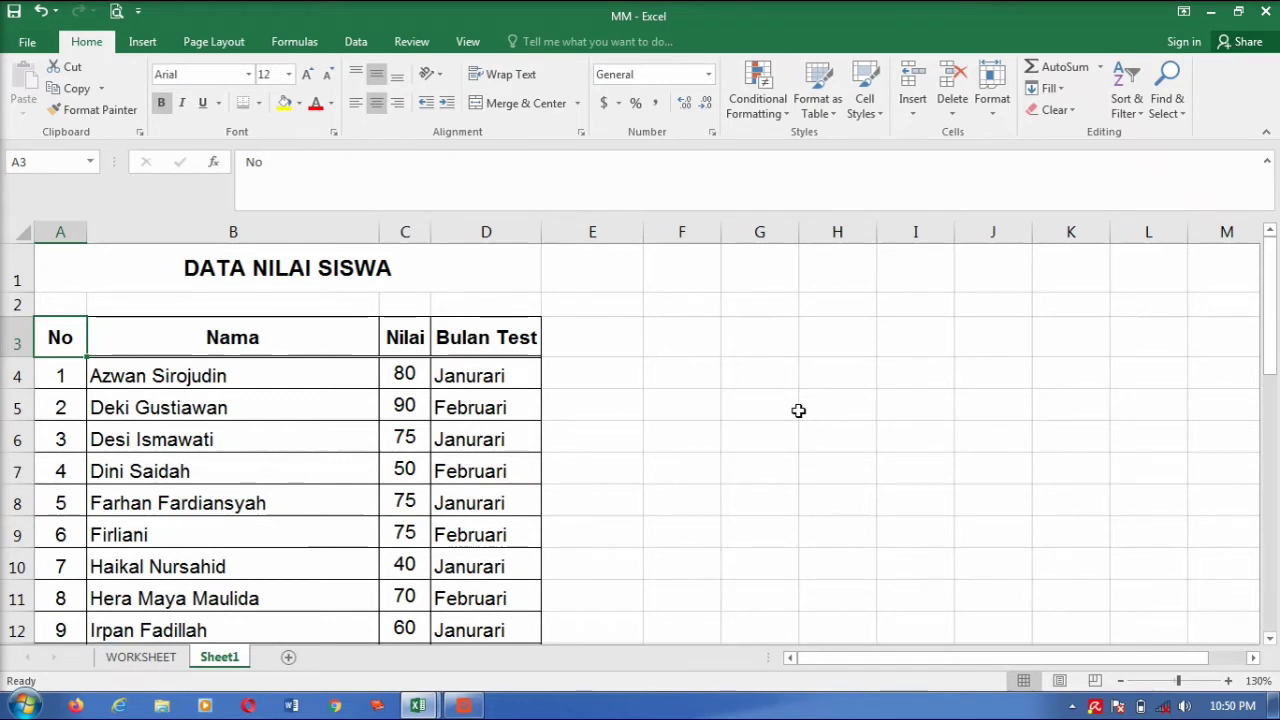
scroll(589, 400, down, 3)
scroll(600, 405, down, 10)
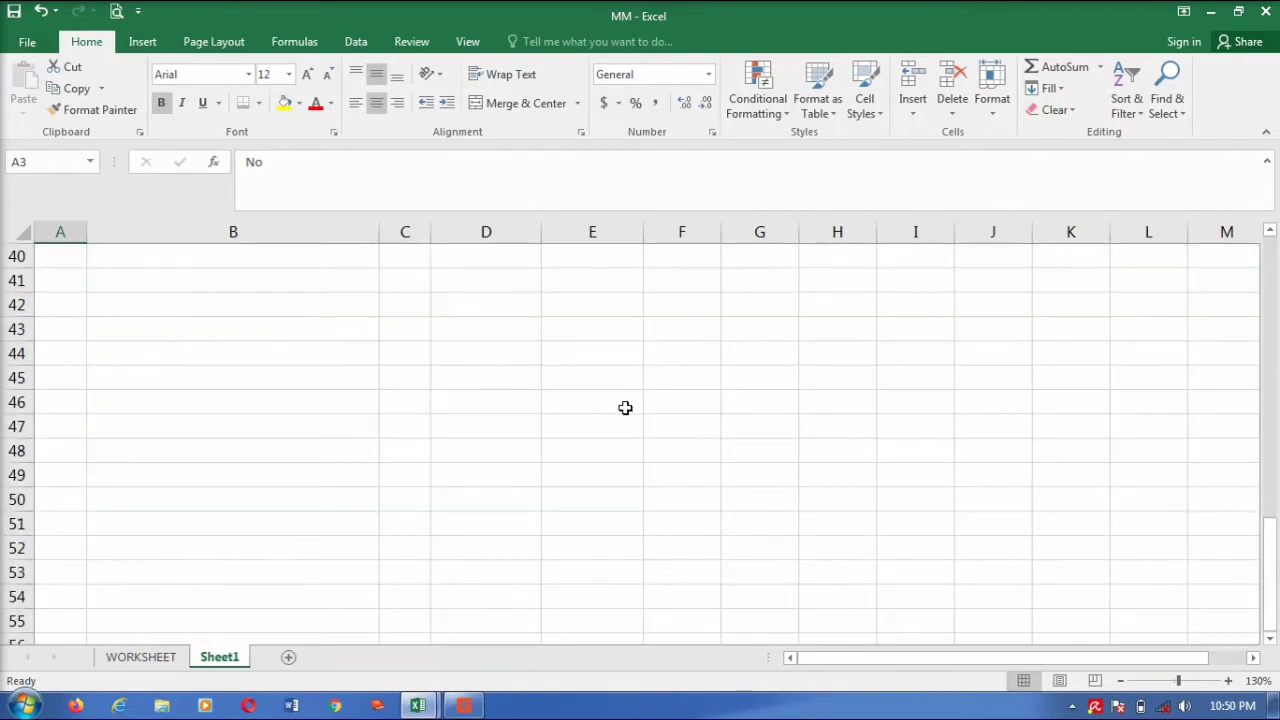
scroll(625, 407, up, 6)
scroll(626, 405, up, 4)
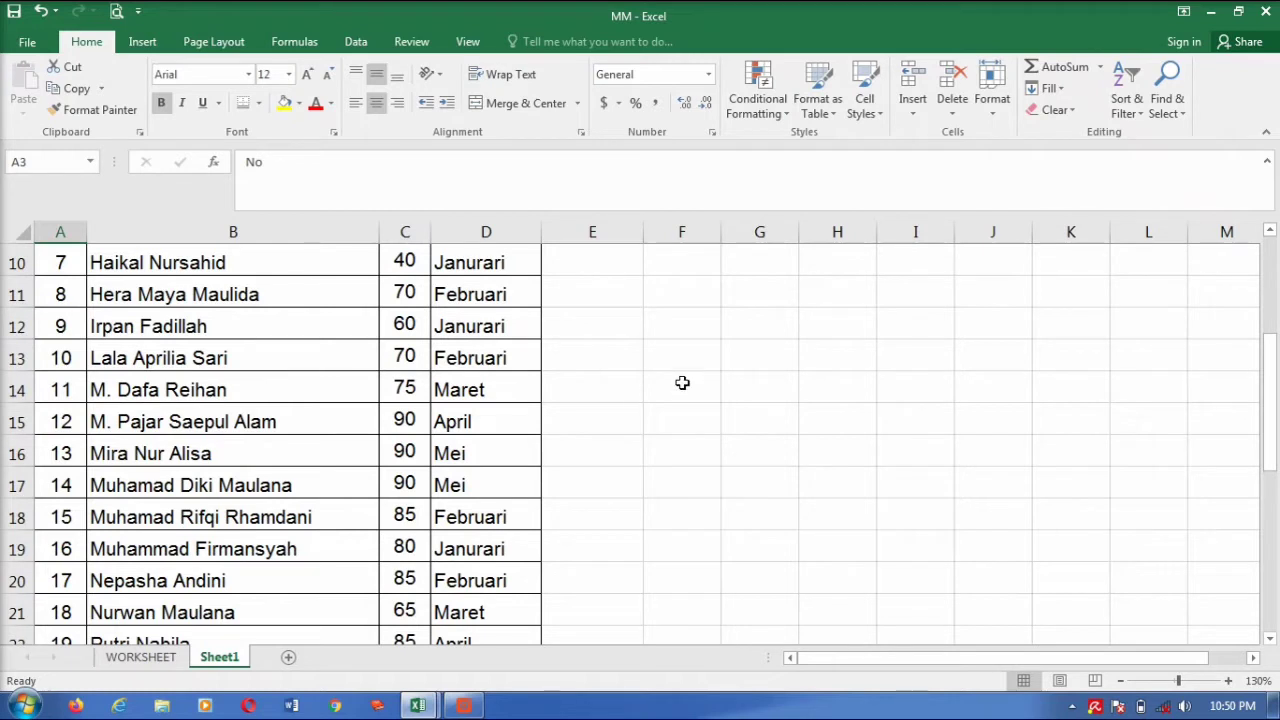
scroll(682, 383, up, 3)
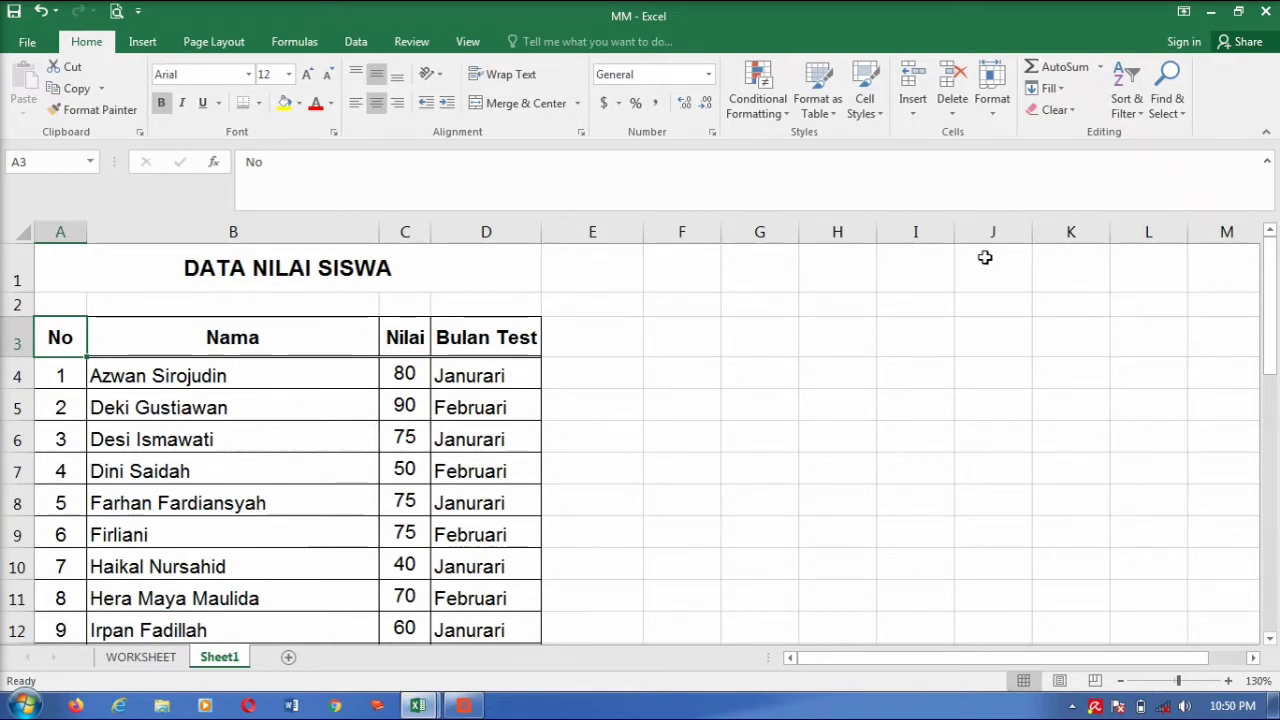
click(1178, 114)
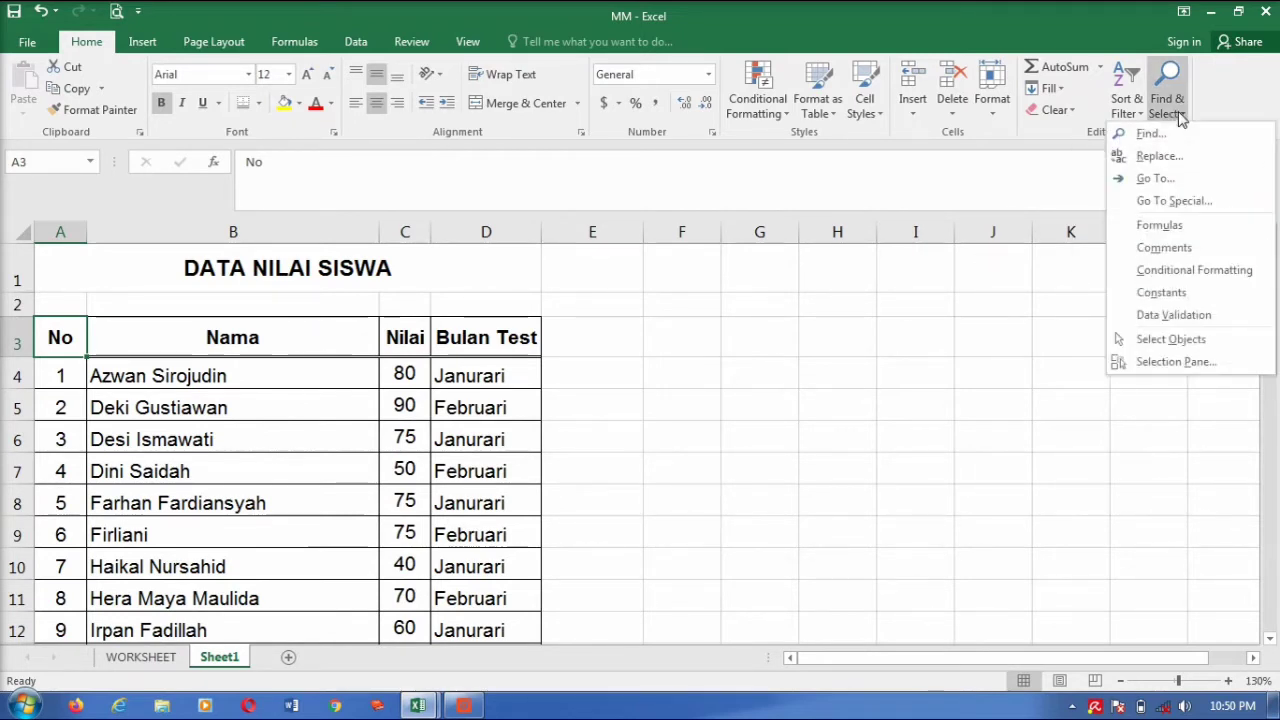
click(1180, 115)
click(1179, 116)
click(1177, 112)
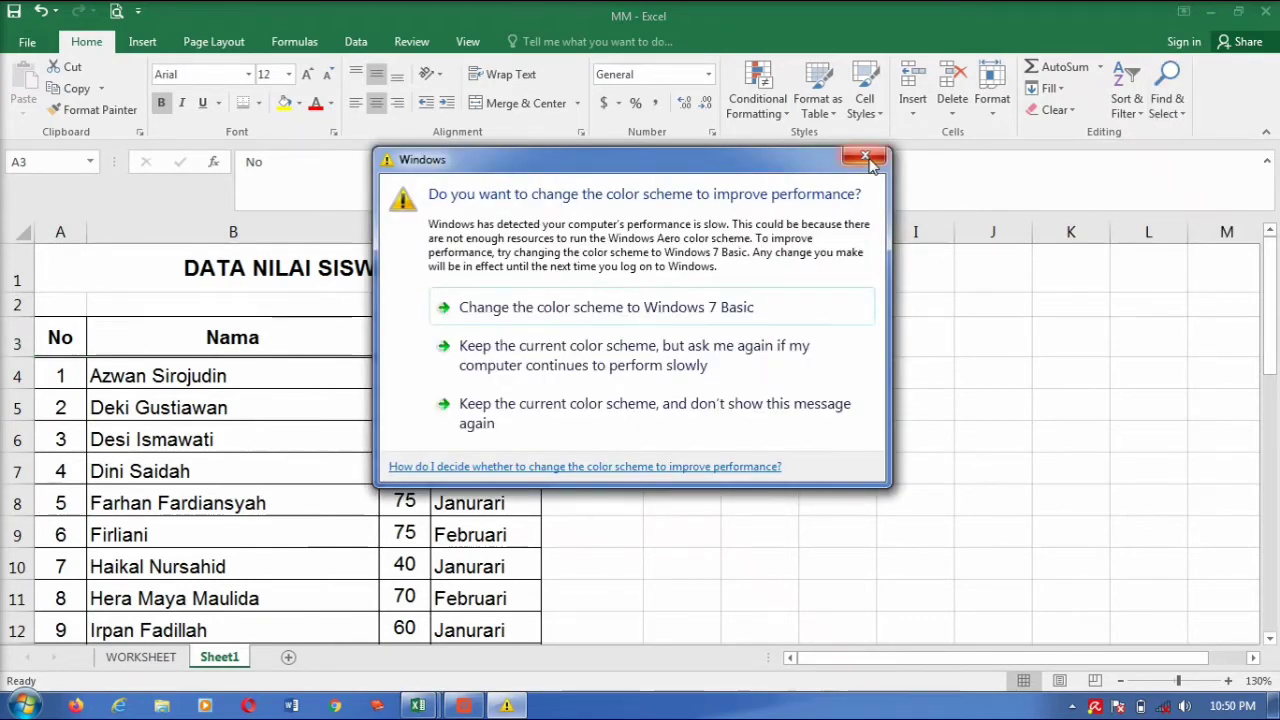
key(Escape)
click(1170, 117)
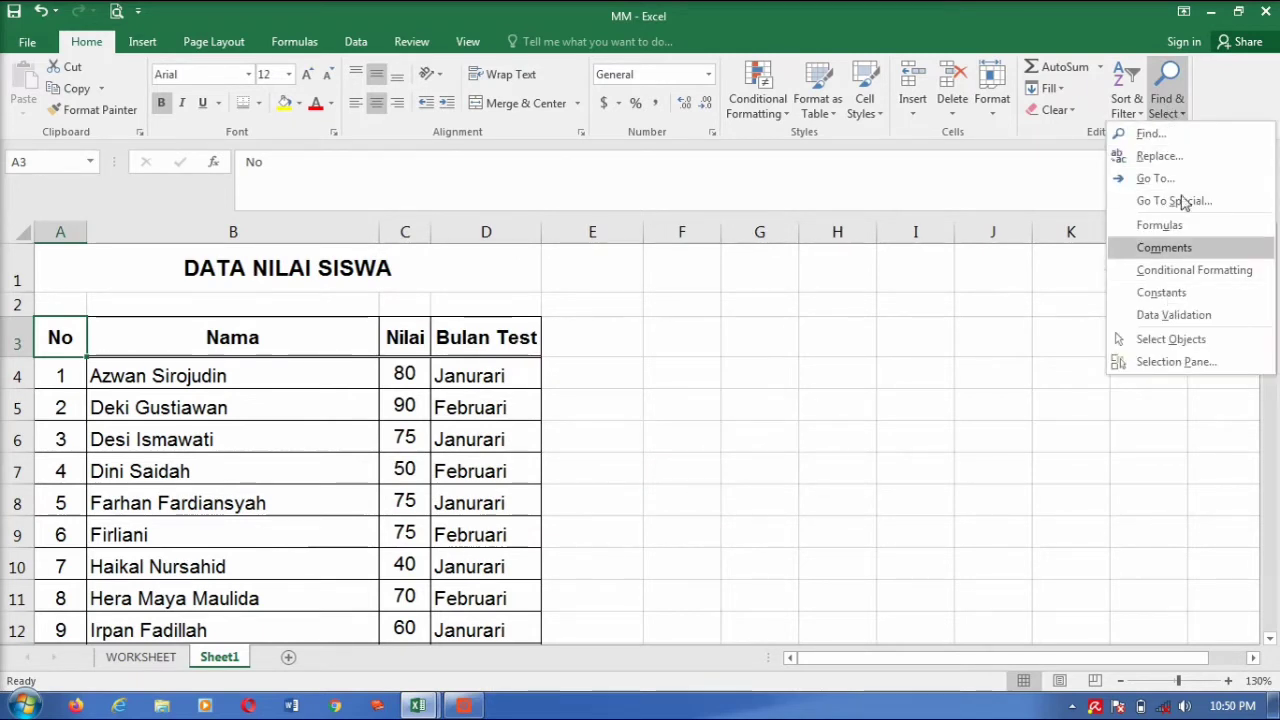
click(1023, 254)
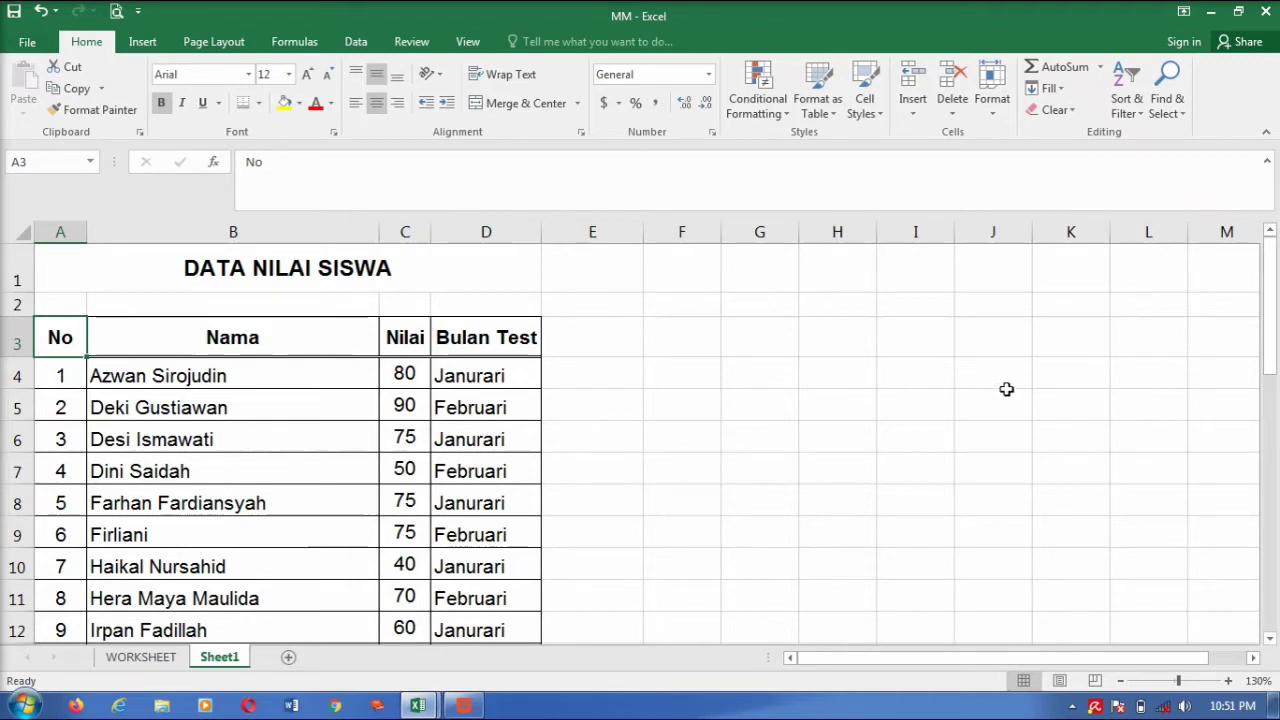
scroll(585, 420, down, 2)
scroll(595, 421, down, 4)
scroll(597, 418, up, 5)
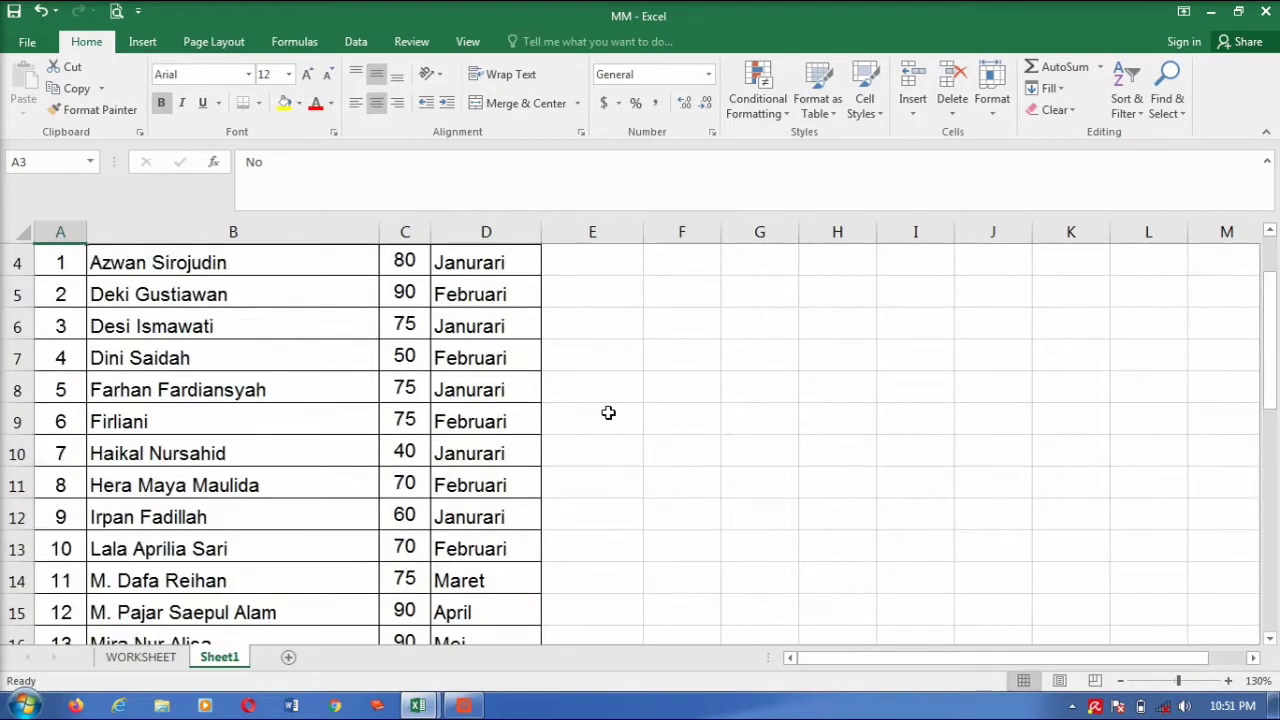
scroll(610, 411, up, 1)
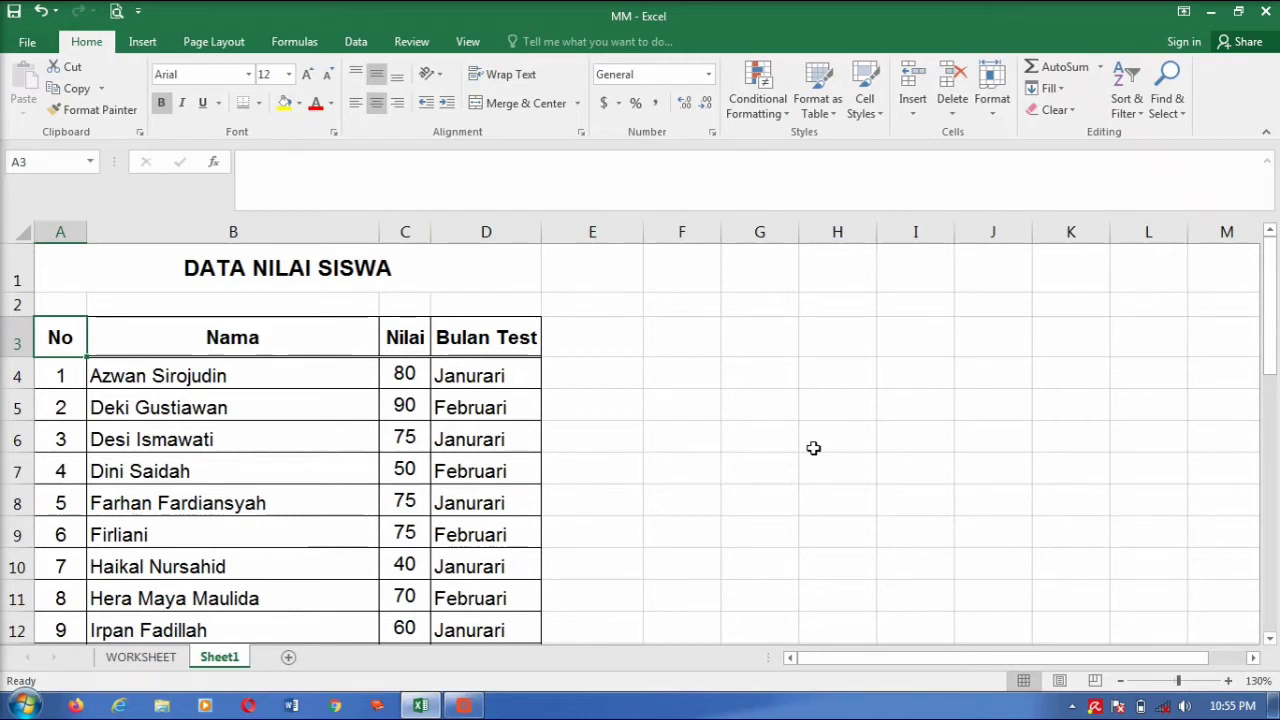
scroll(607, 390, down, 2)
scroll(607, 390, down, 4)
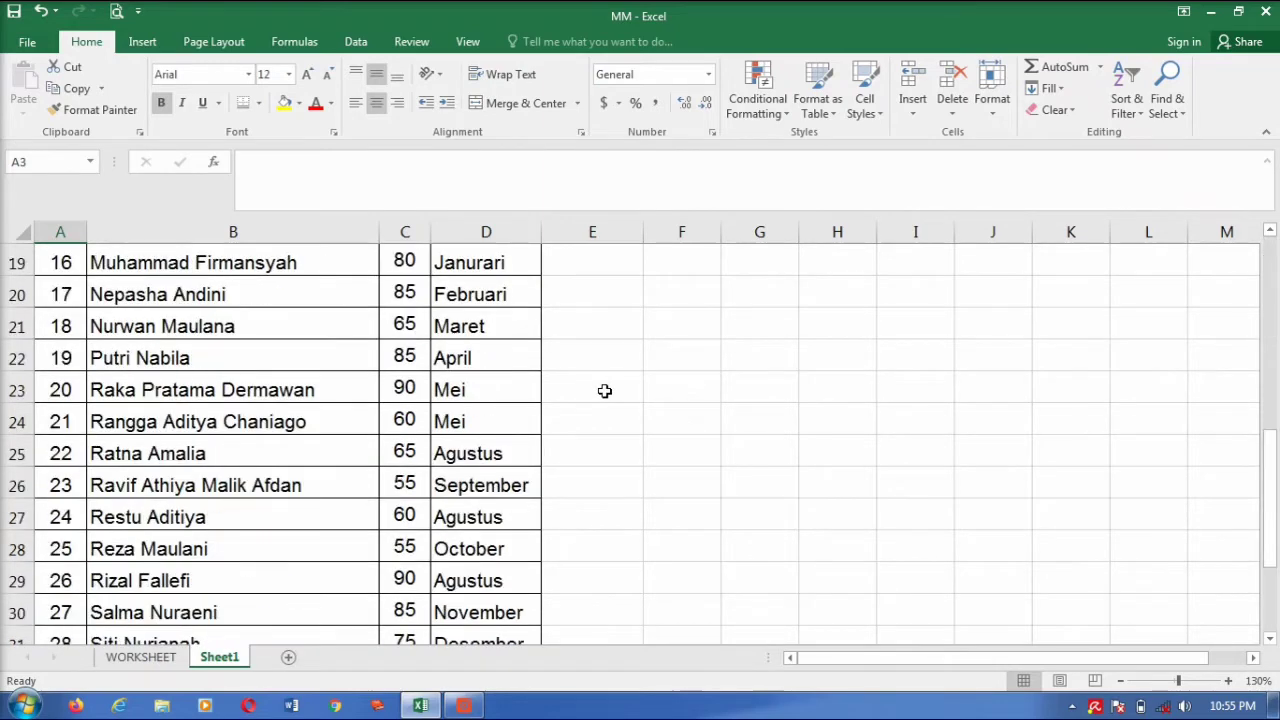
scroll(607, 390, up, 3)
scroll(607, 390, up, 2)
scroll(607, 390, up, 1)
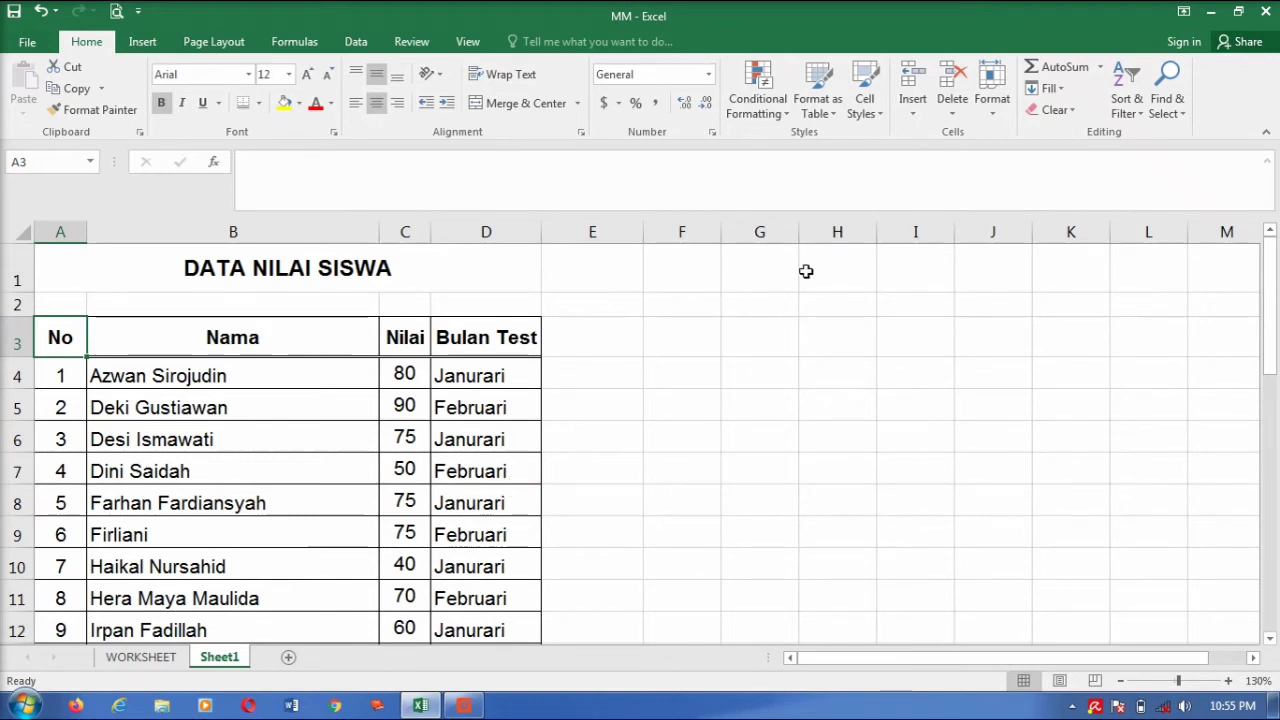
Open Find and Replace from Find & Select, close it, and reopen it.
click(1175, 108)
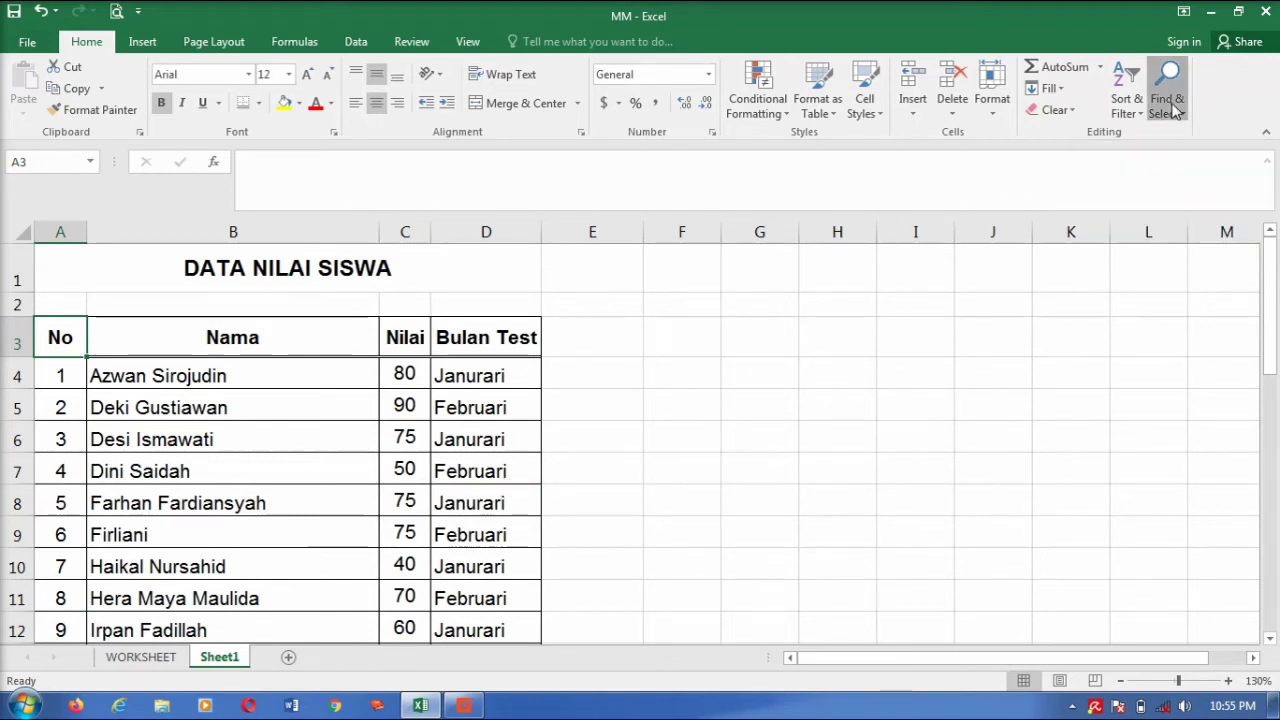
click(1150, 134)
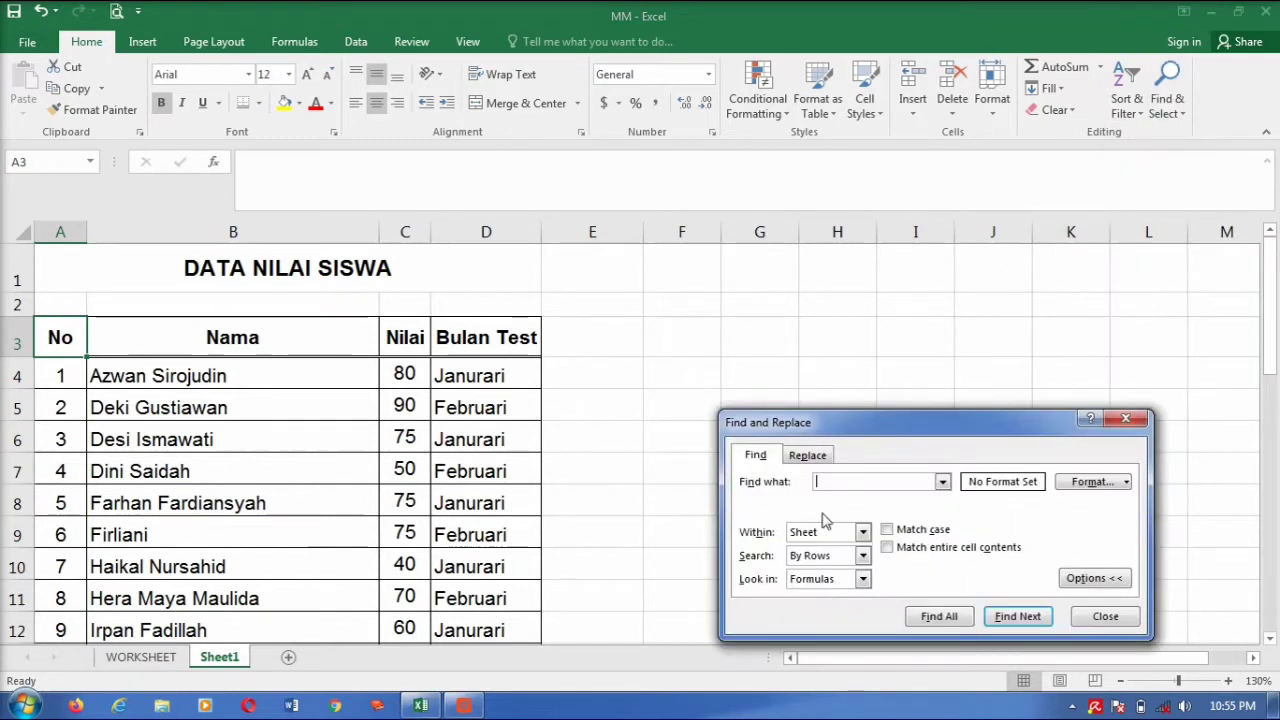
click(1130, 418)
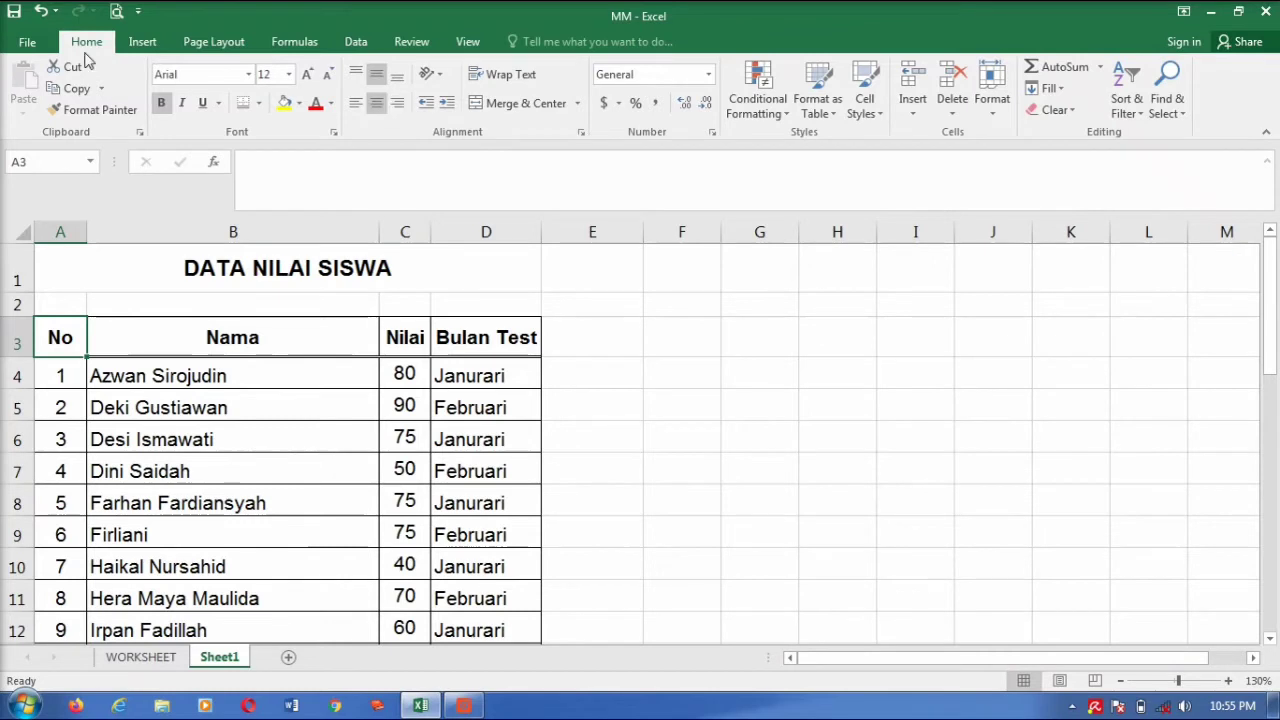
click(1170, 103)
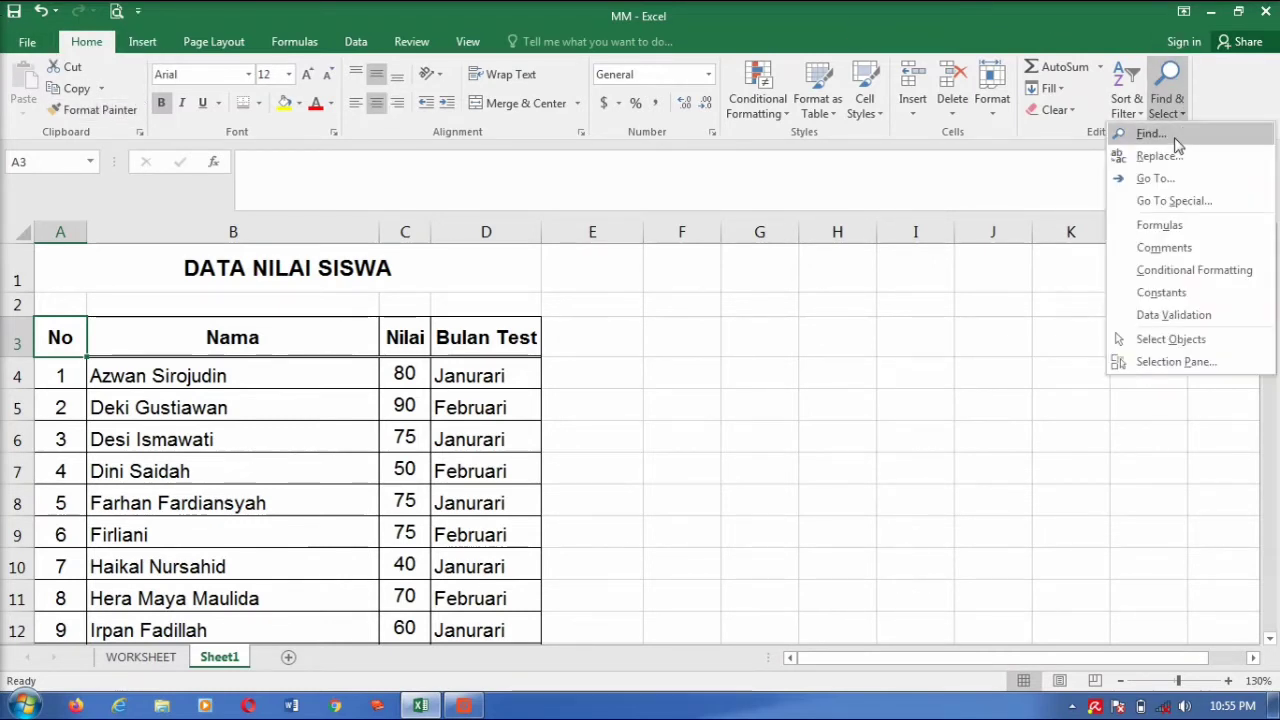
click(1158, 131)
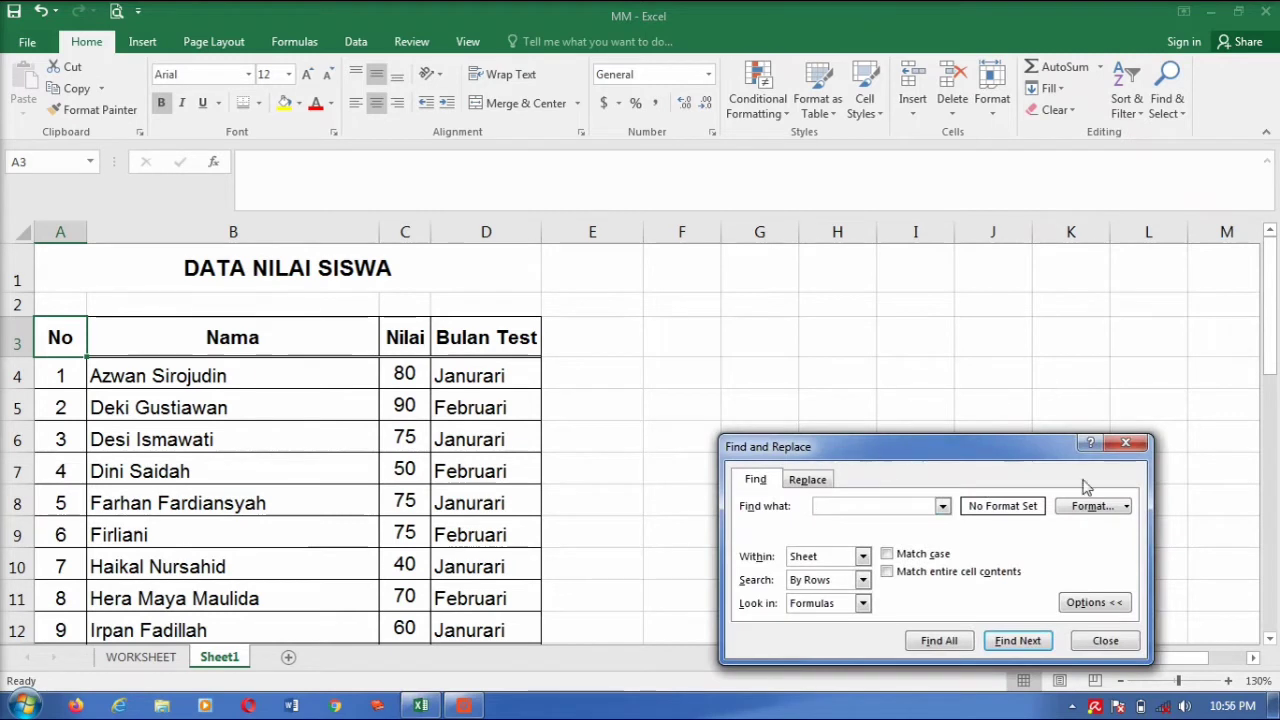
Hide the extra options, move the dialog up beside the table, and finish on the Find page.
click(1086, 602)
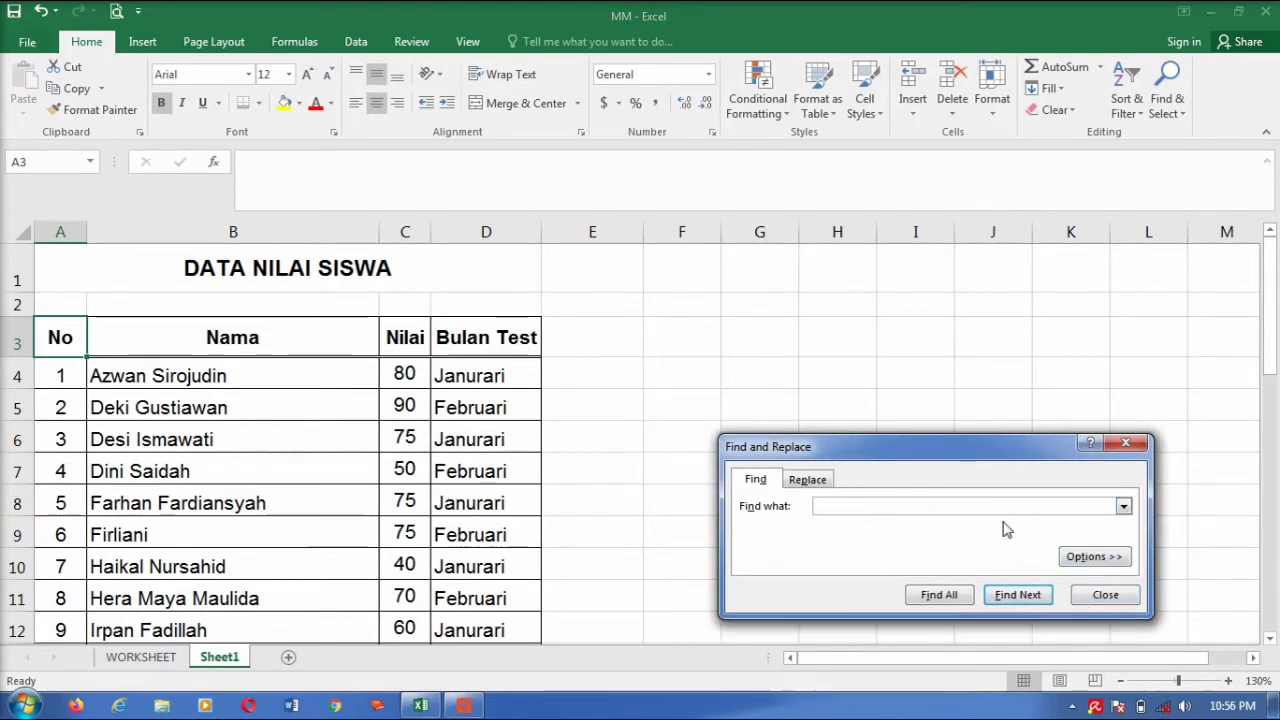
drag(1022, 449, 959, 286)
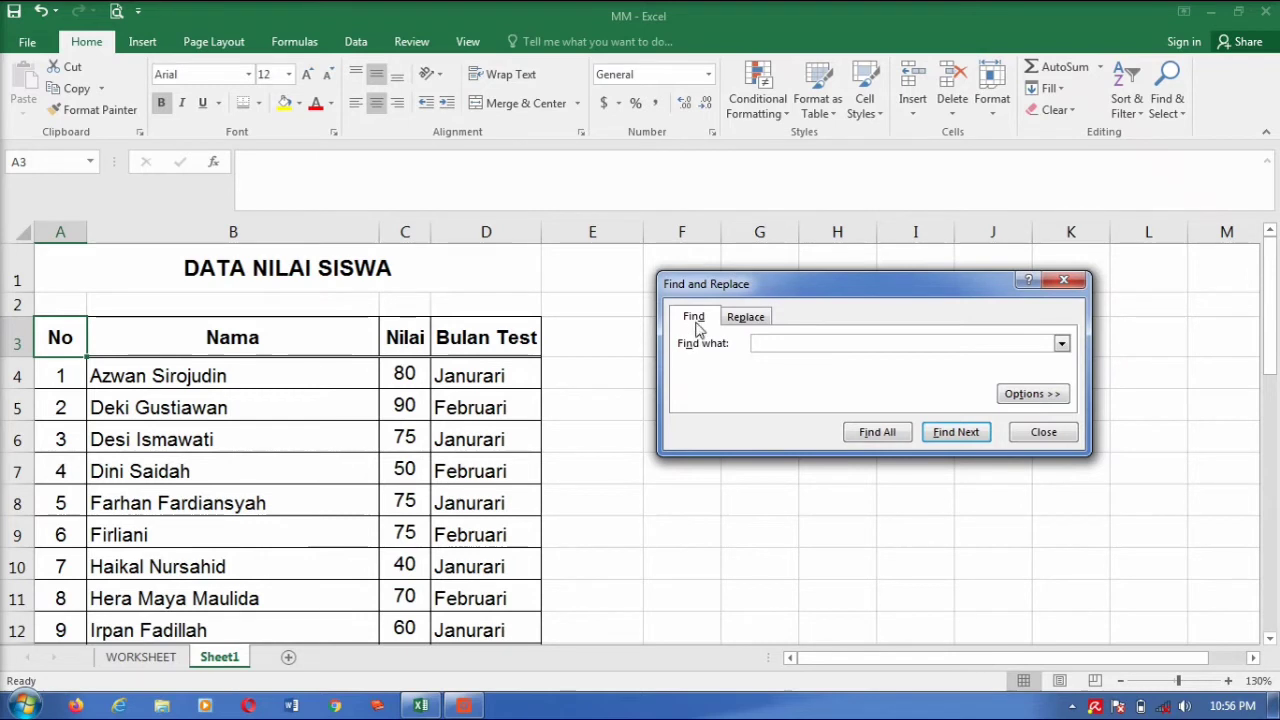
click(746, 322)
click(675, 322)
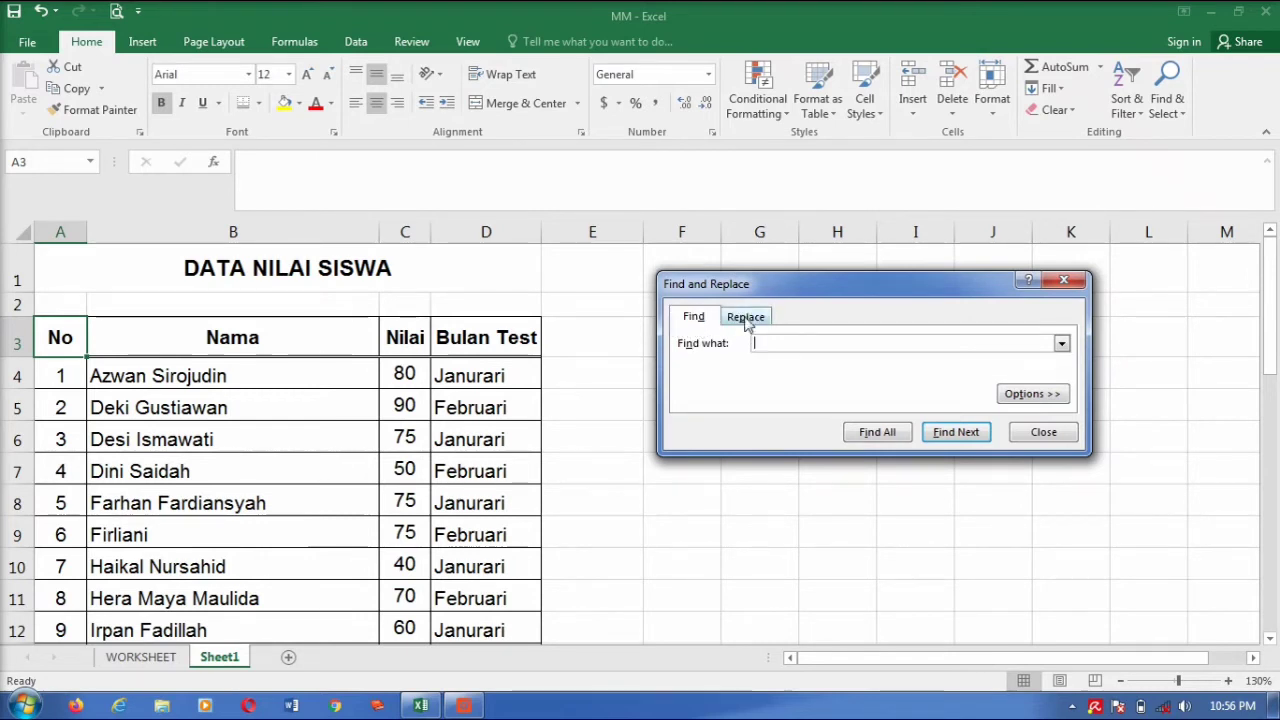
click(748, 322)
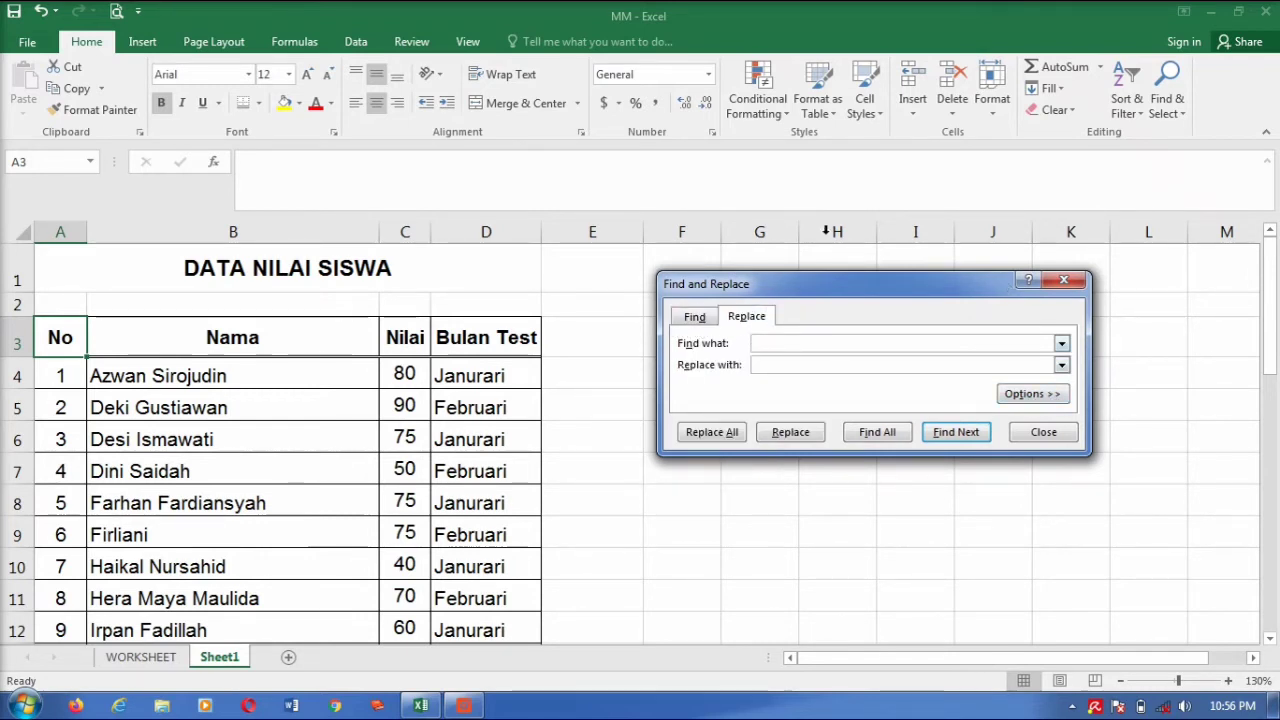
click(704, 316)
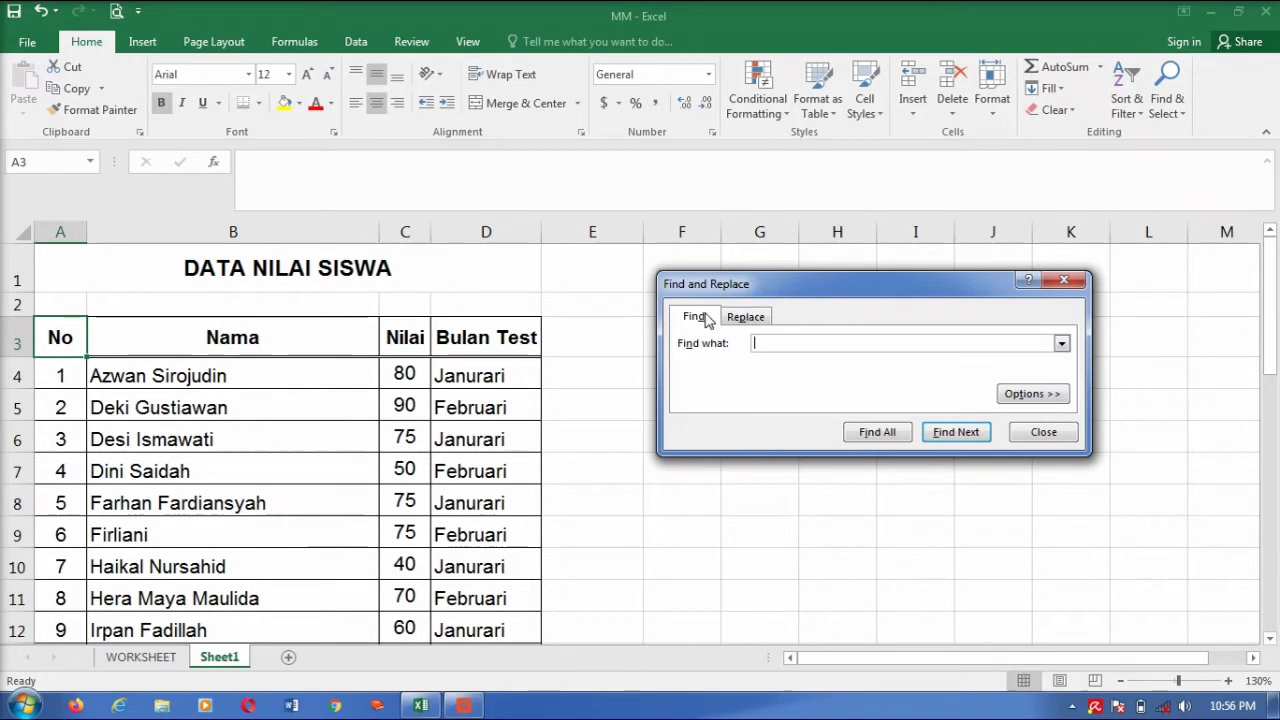
Search for the student's name and jump to the matching cell.
click(838, 347)
text(n)
key(Return)
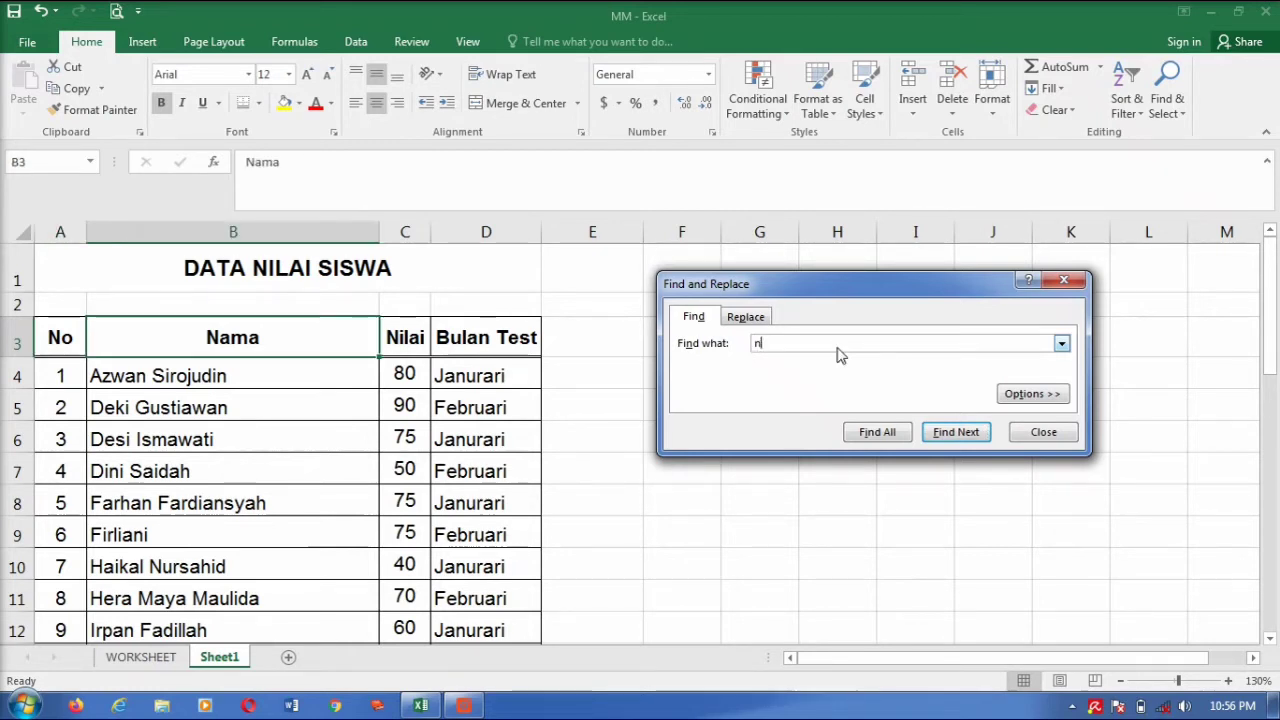
text(epasha)
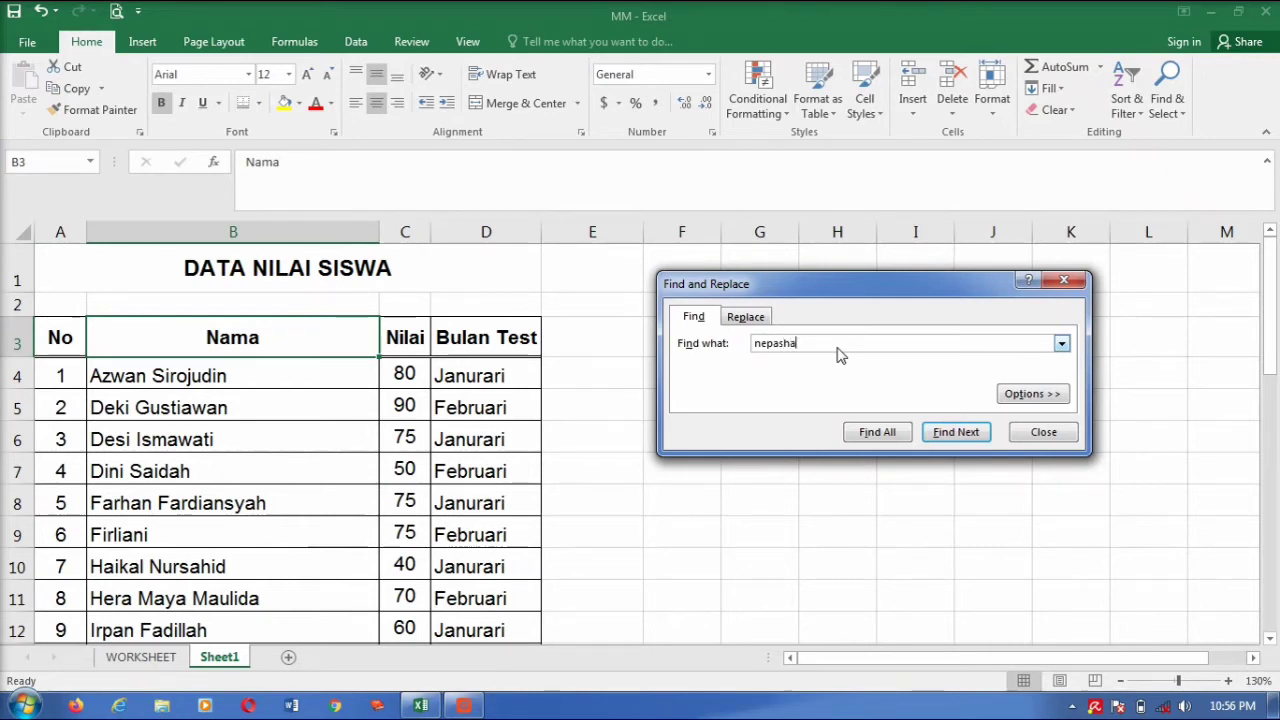
click(955, 432)
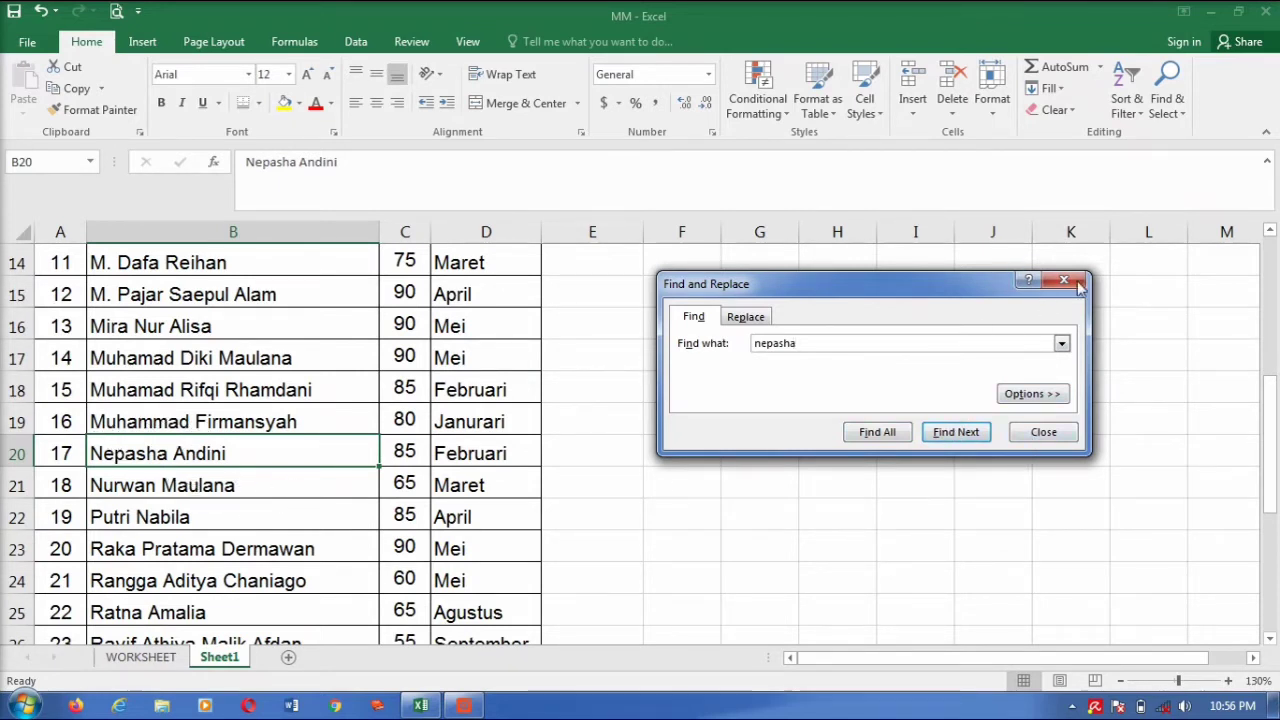
Close the search window and zoom the sheet in to 160%.
click(1038, 434)
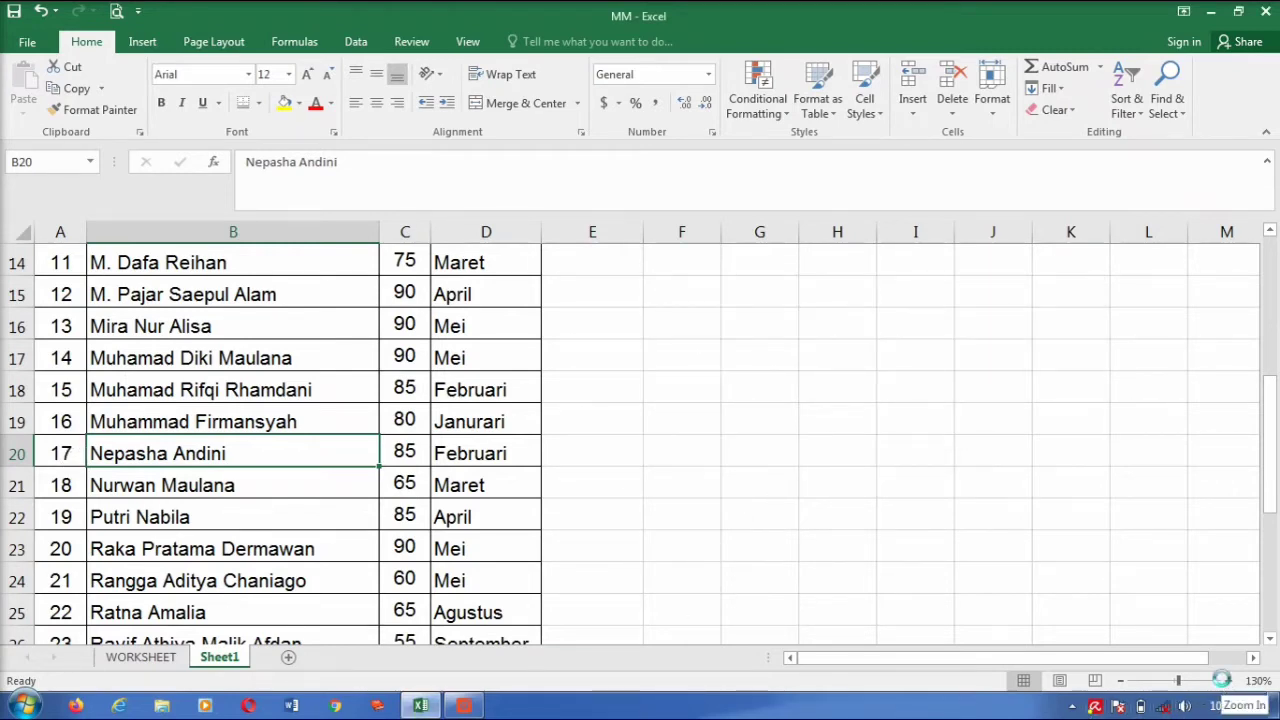
click(1222, 680)
click(1222, 680)
click(1222, 680)
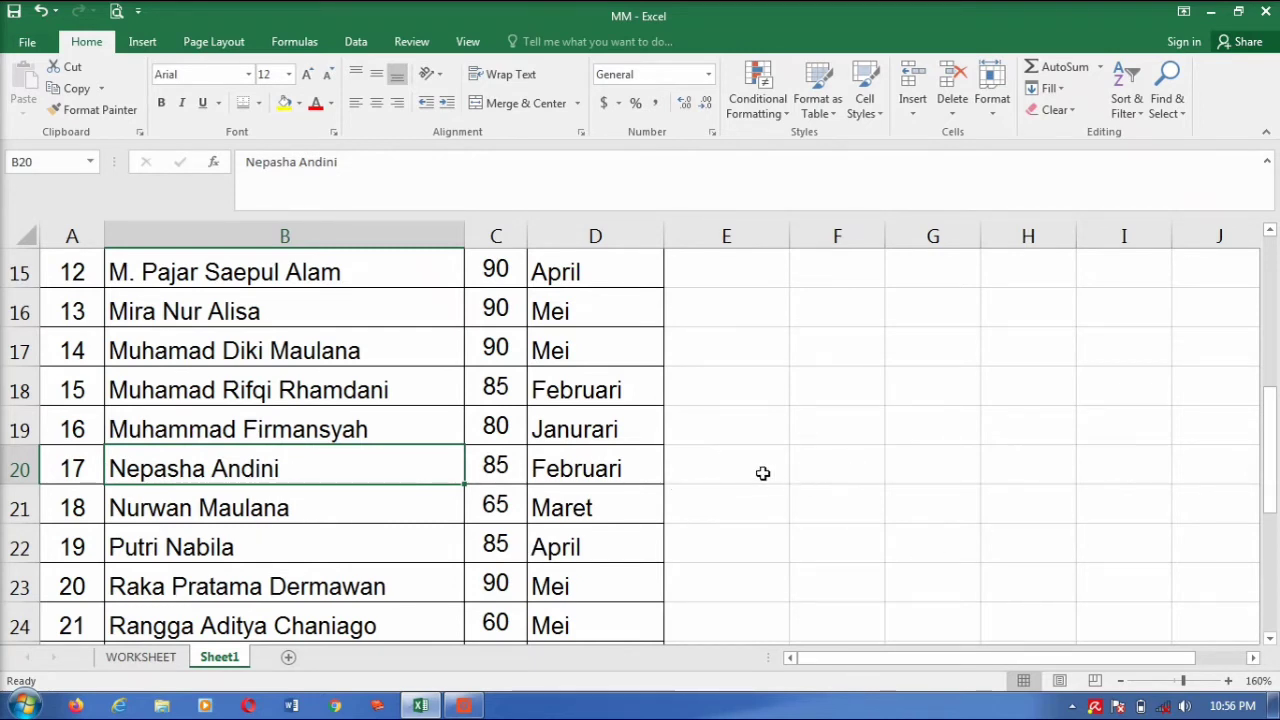
Search for Februari, step through two matches, then list all matches.
click(1180, 108)
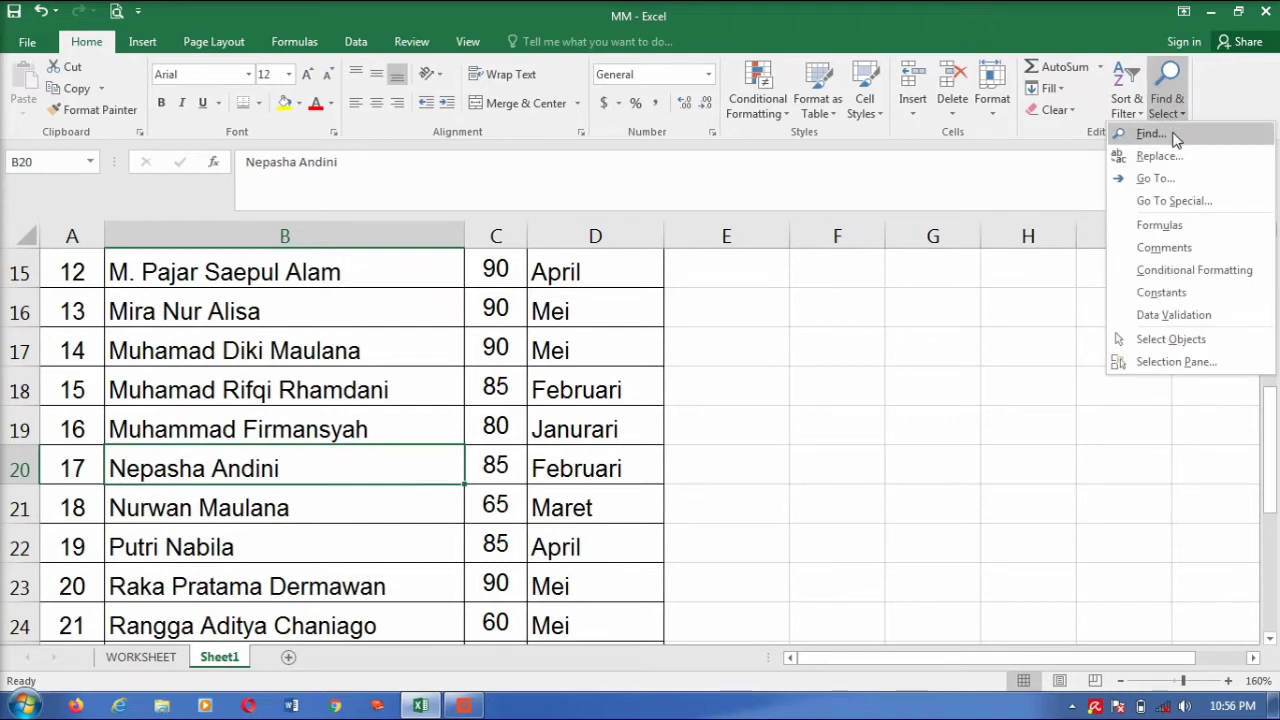
click(1170, 135)
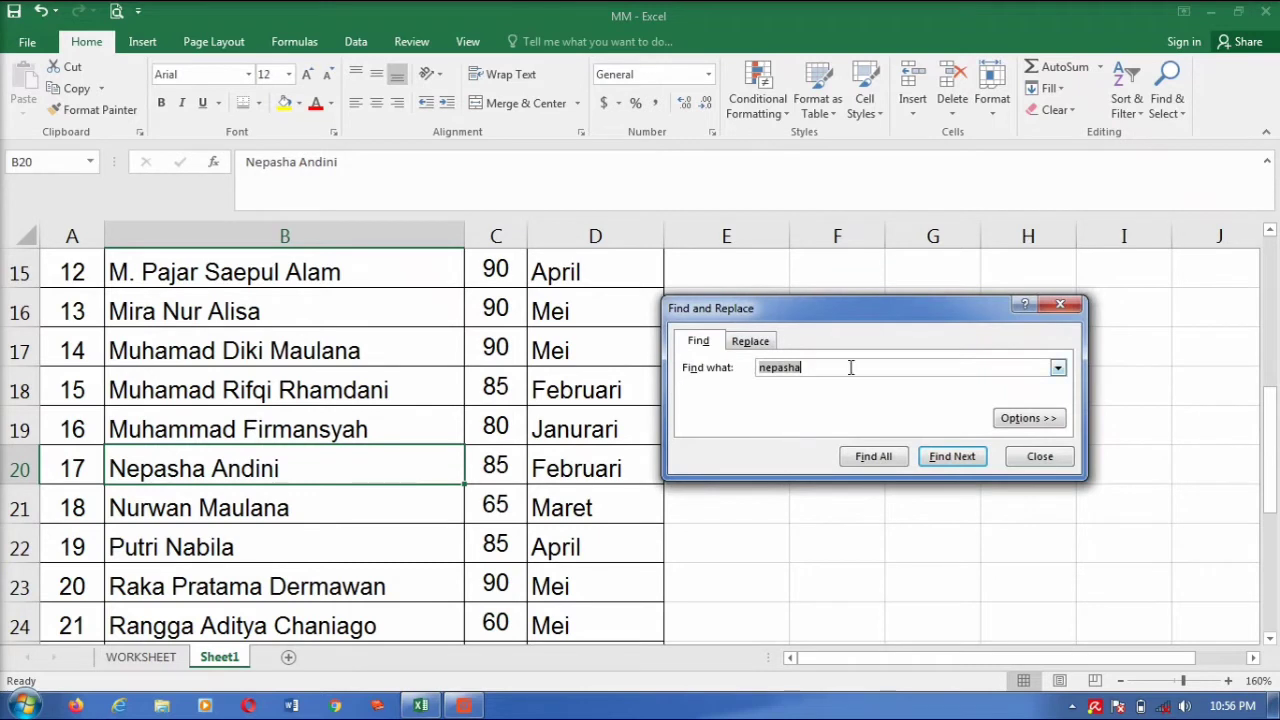
key(BackSpace)
text(bruari)
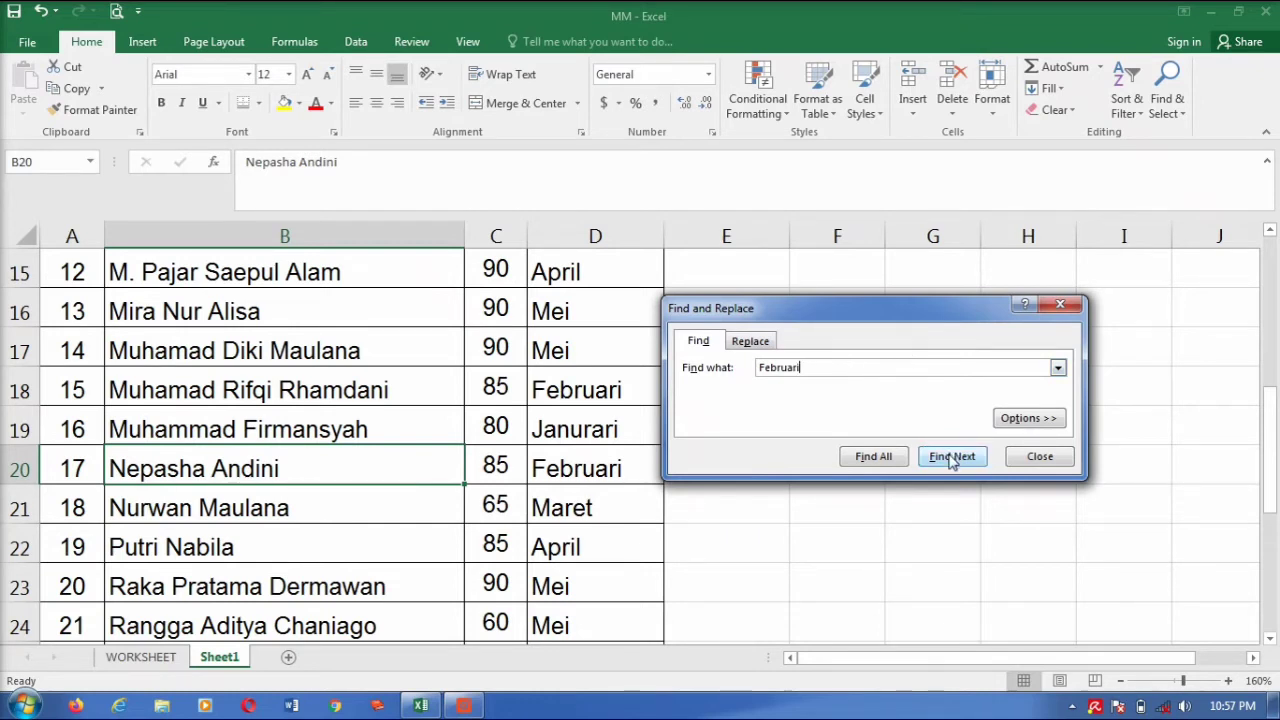
click(951, 459)
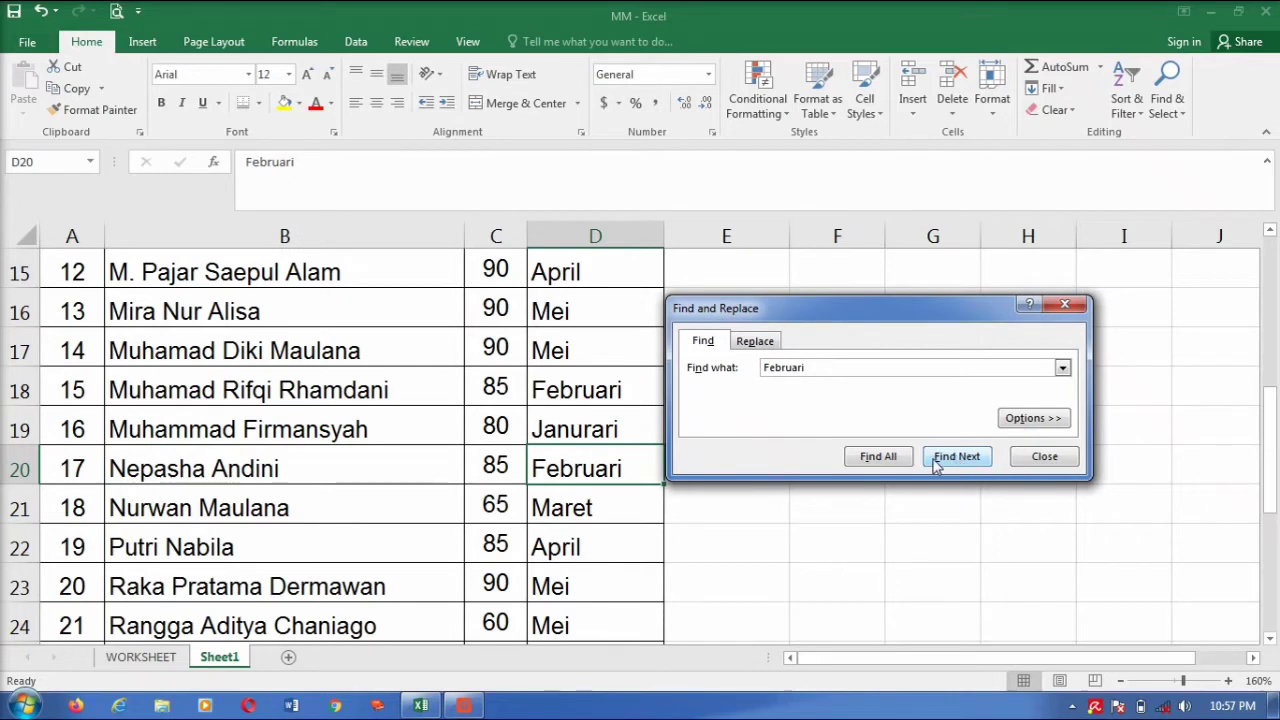
click(953, 462)
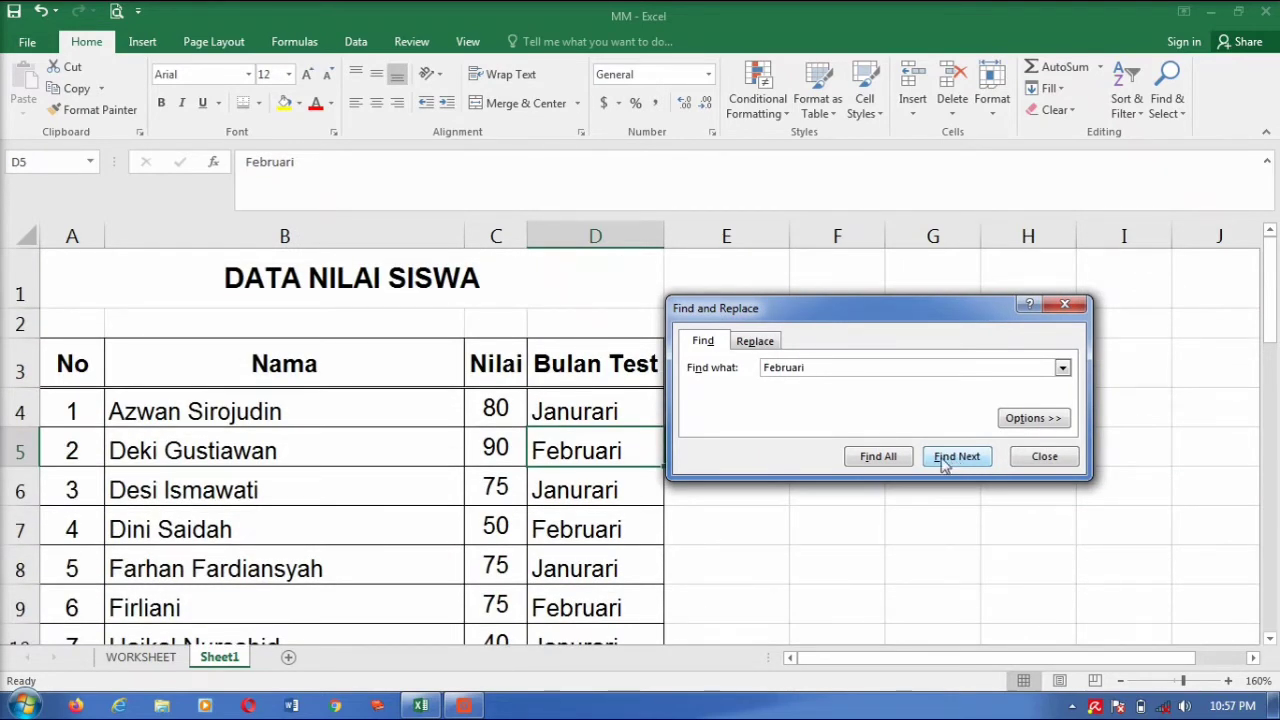
click(893, 460)
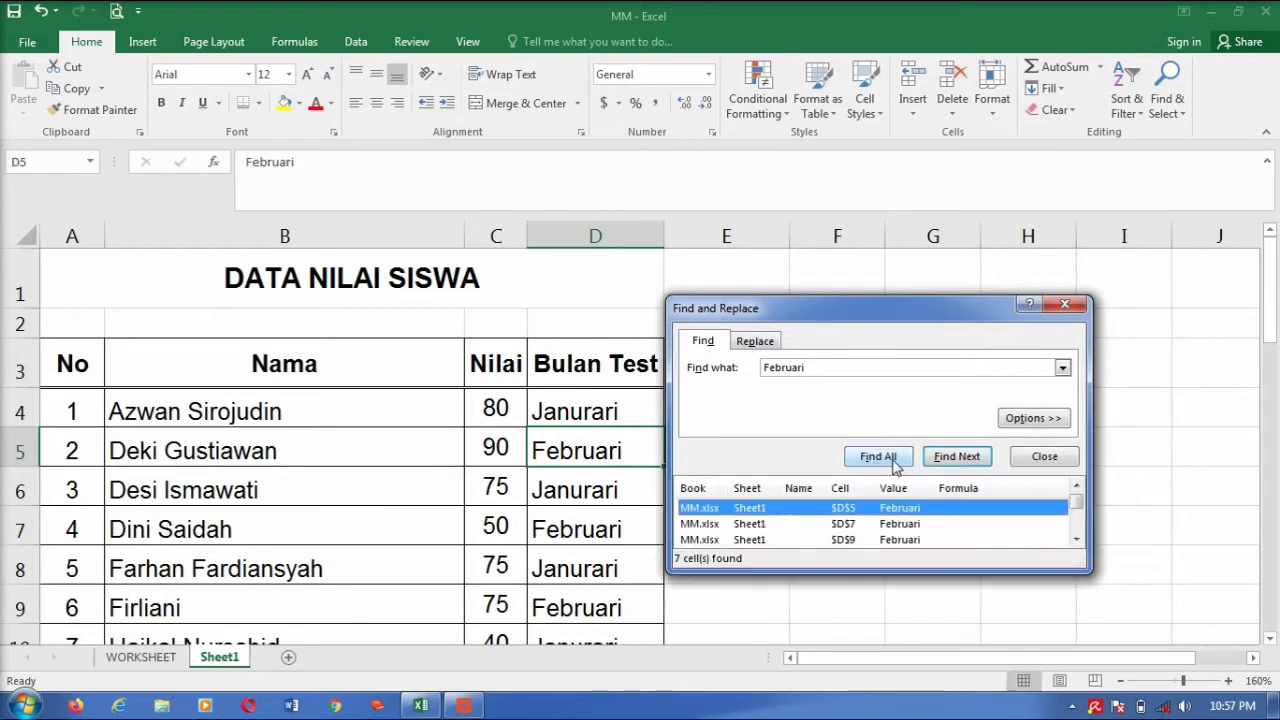
Move the search window aside, review the 7 Februari results, and close it.
drag(1076, 512, 1084, 500)
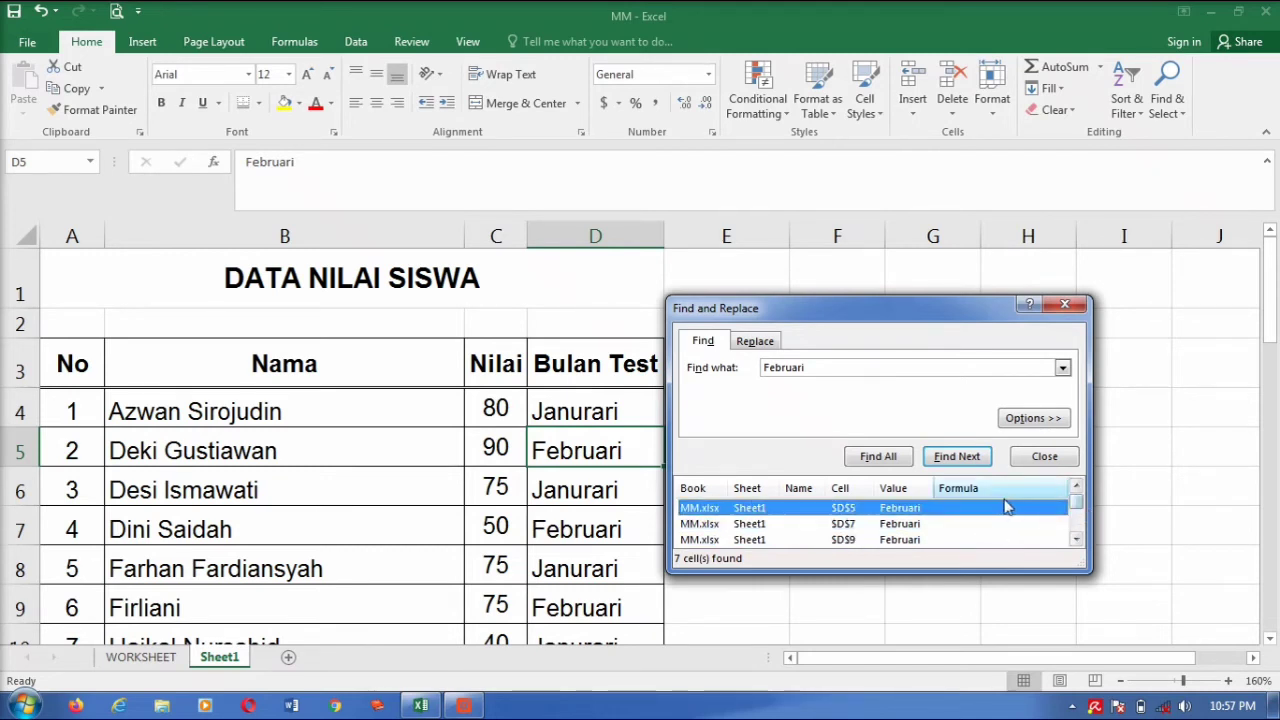
drag(933, 315, 1003, 313)
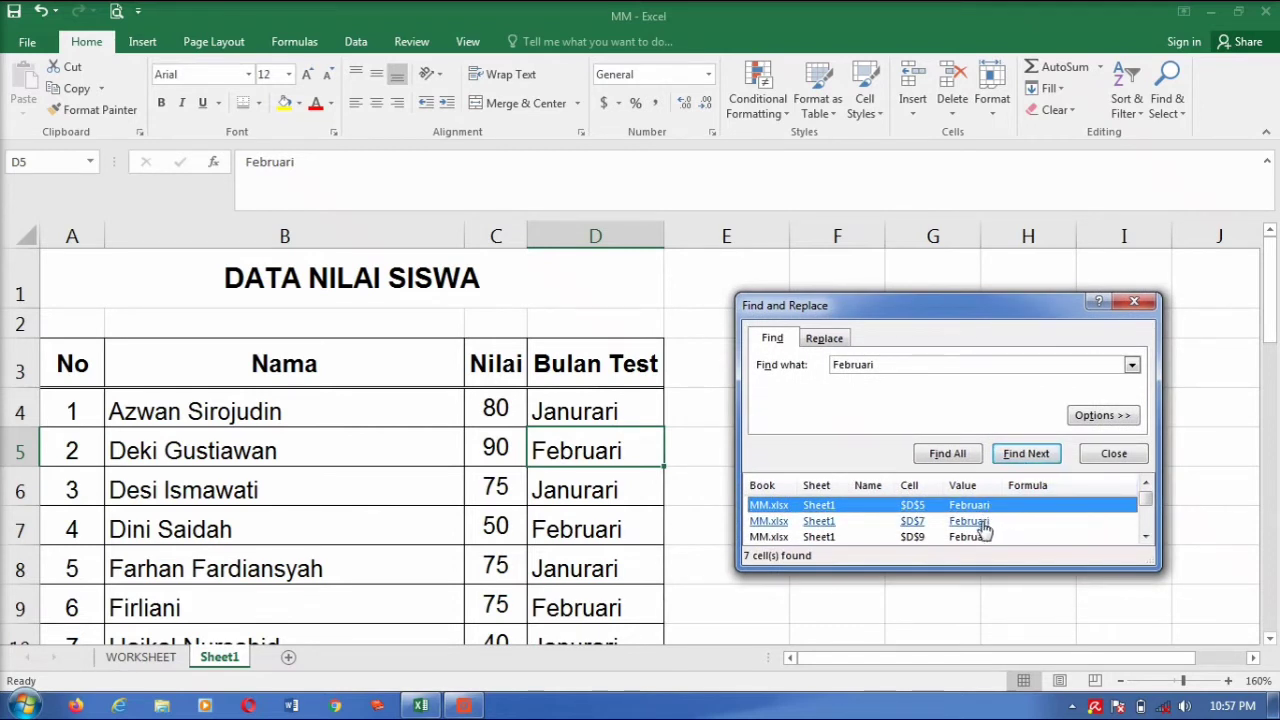
scroll(975, 530, down, 1)
scroll(980, 537, down, 1)
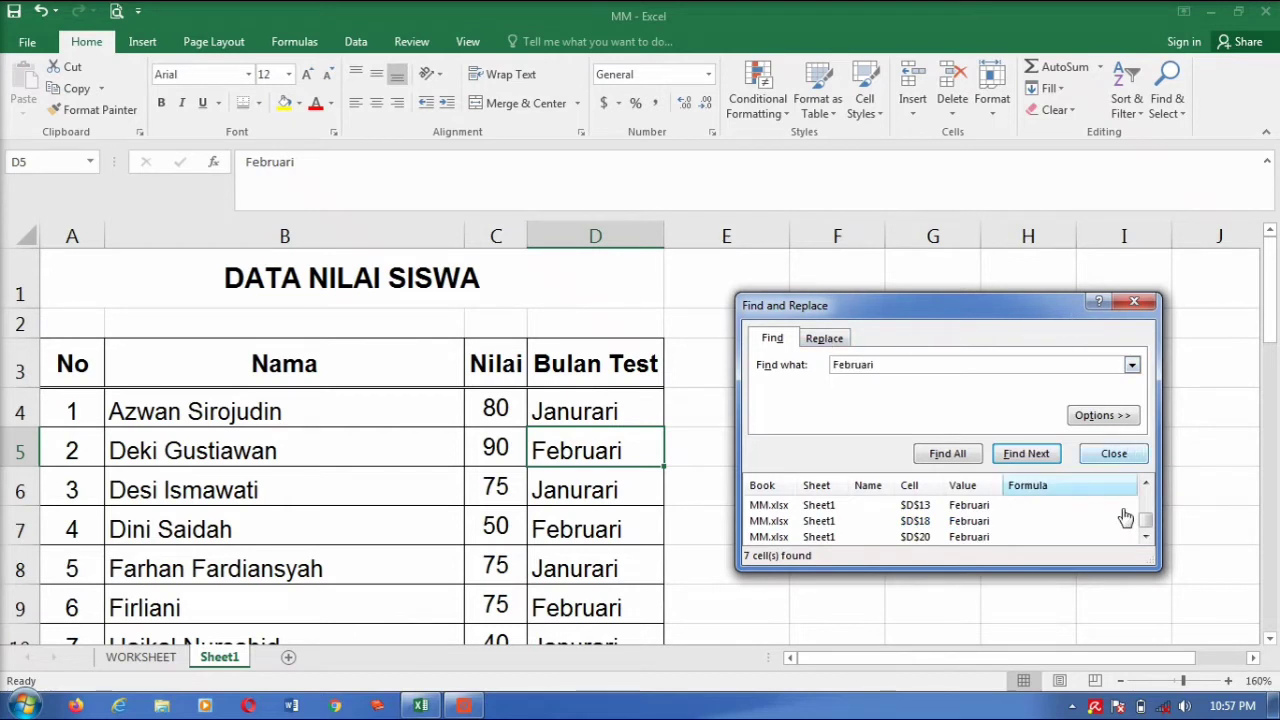
scroll(1129, 517, up, 2)
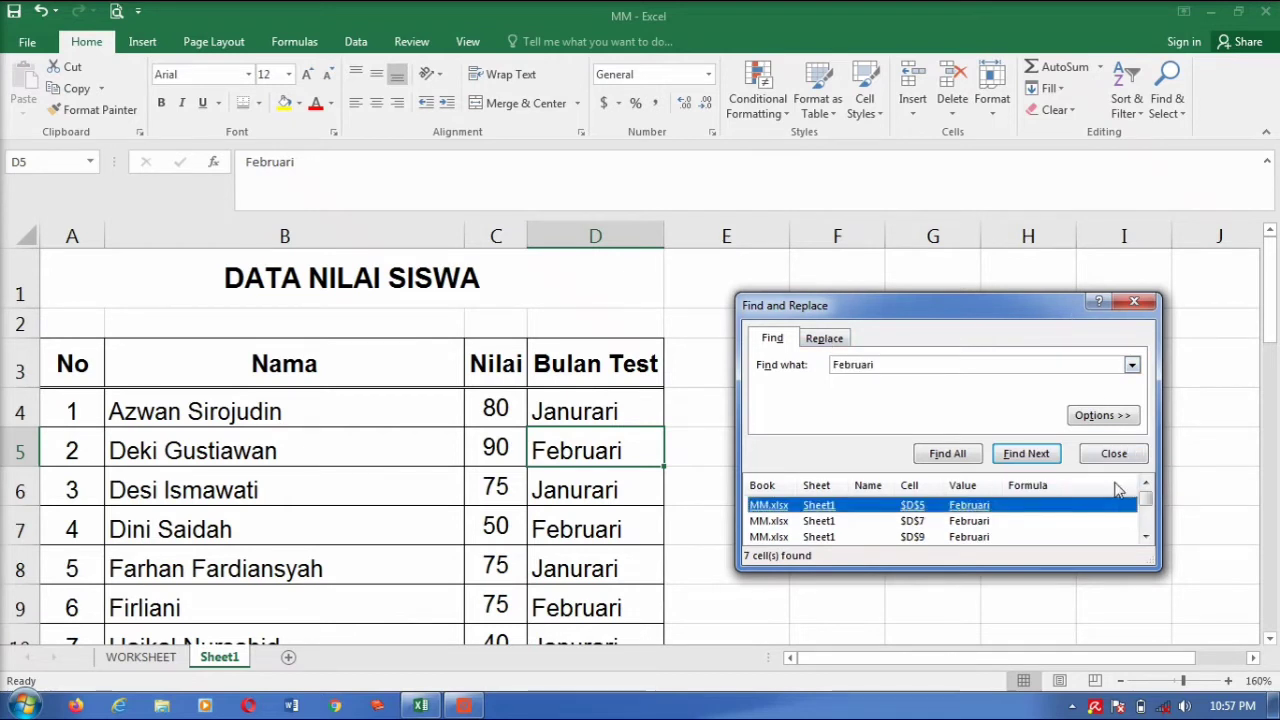
click(1136, 306)
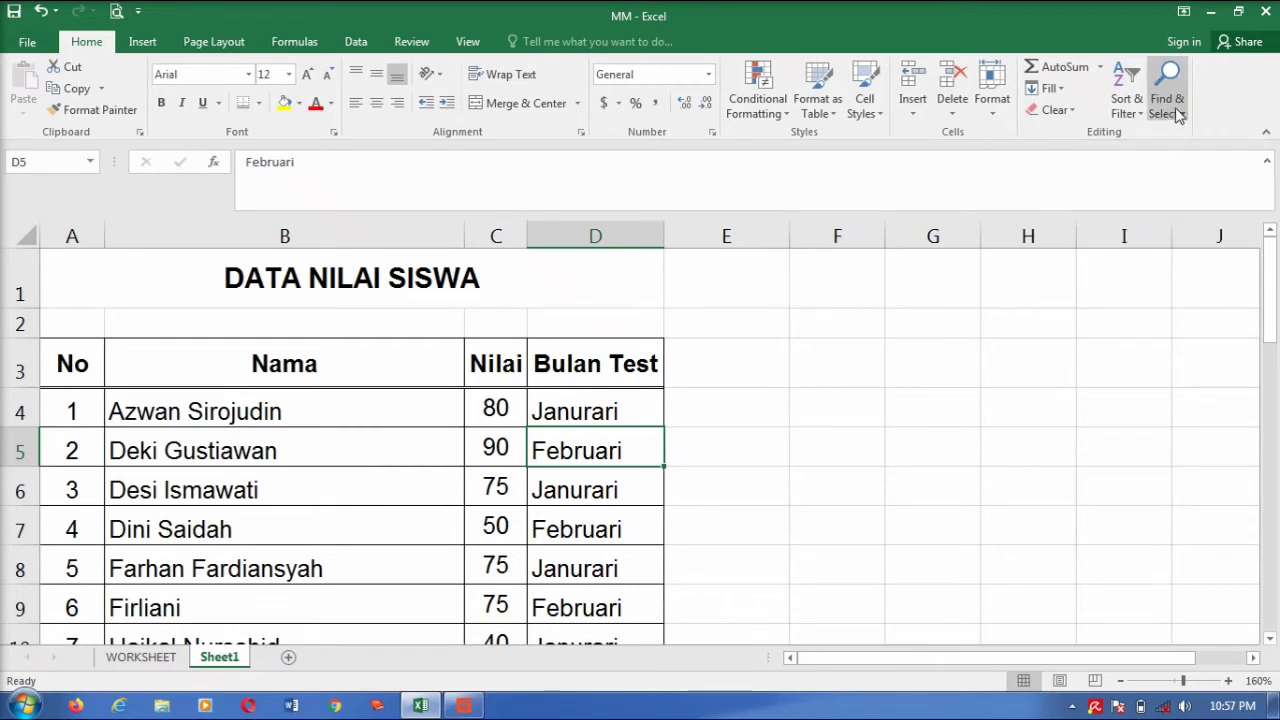
Open and dismiss Find & Select and the Replace window, then select an empty cell beside the table.
click(1178, 116)
click(943, 397)
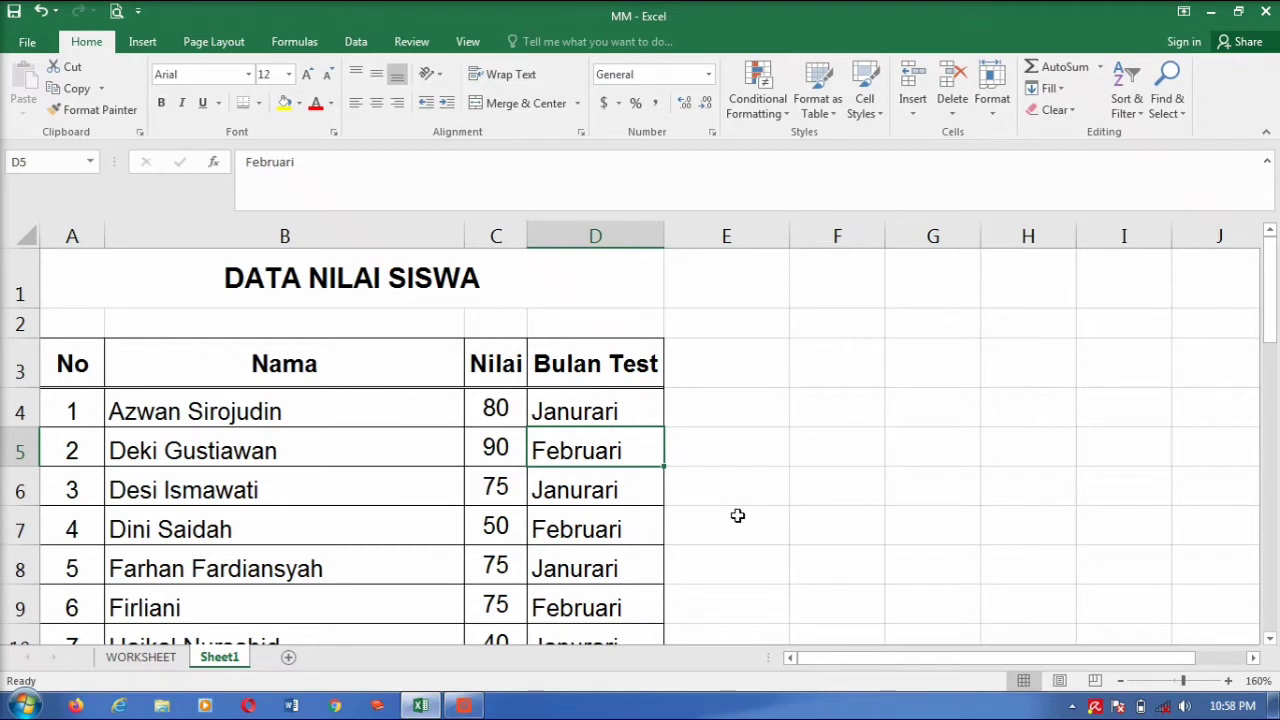
key(ctrl+h)
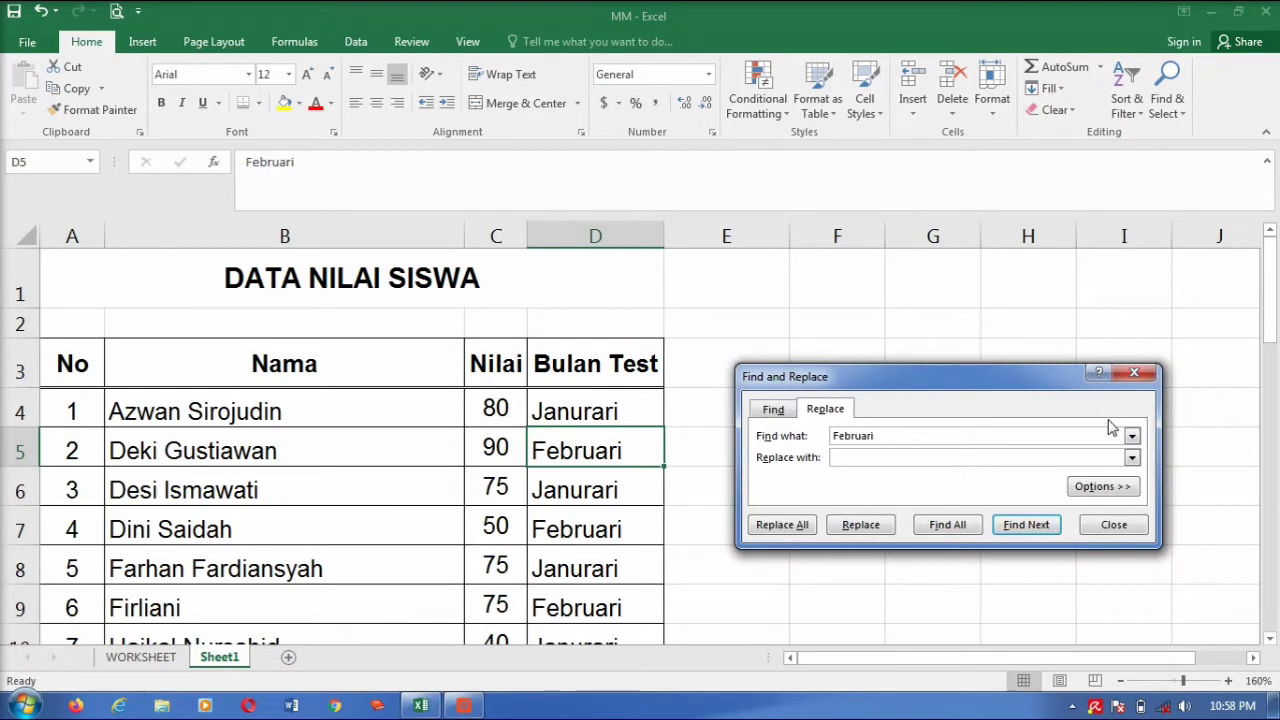
click(1134, 373)
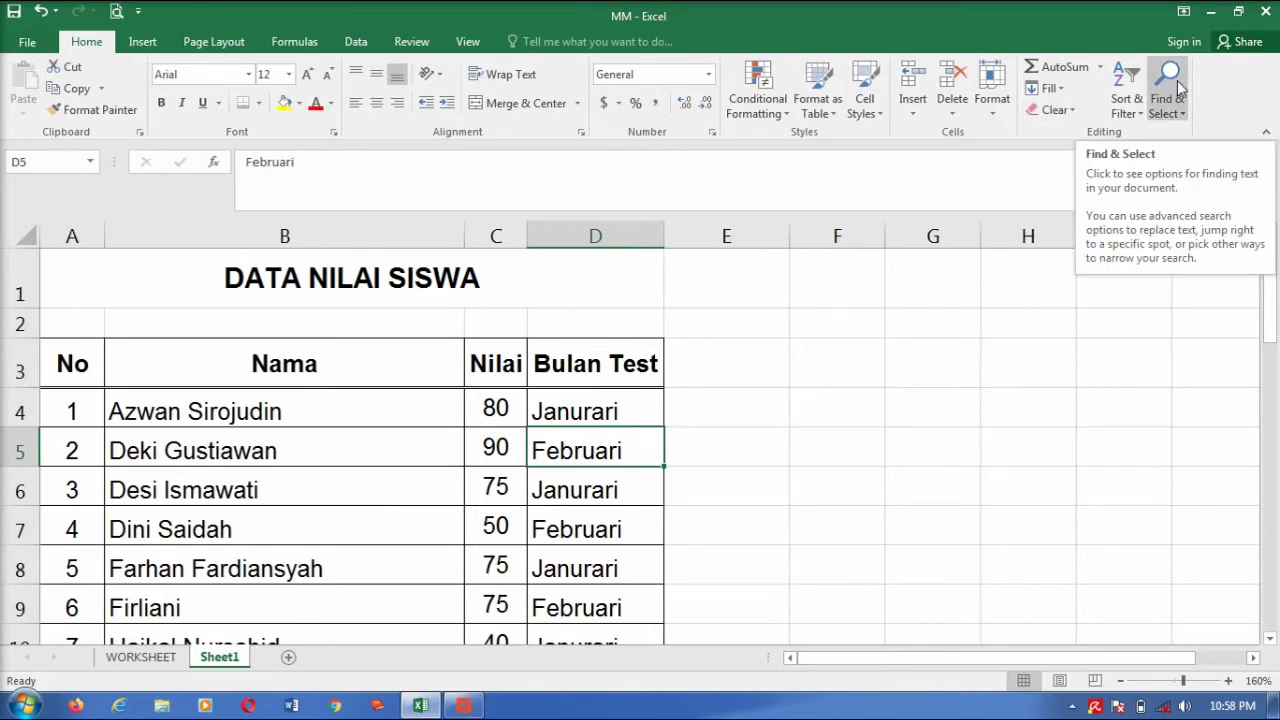
click(986, 370)
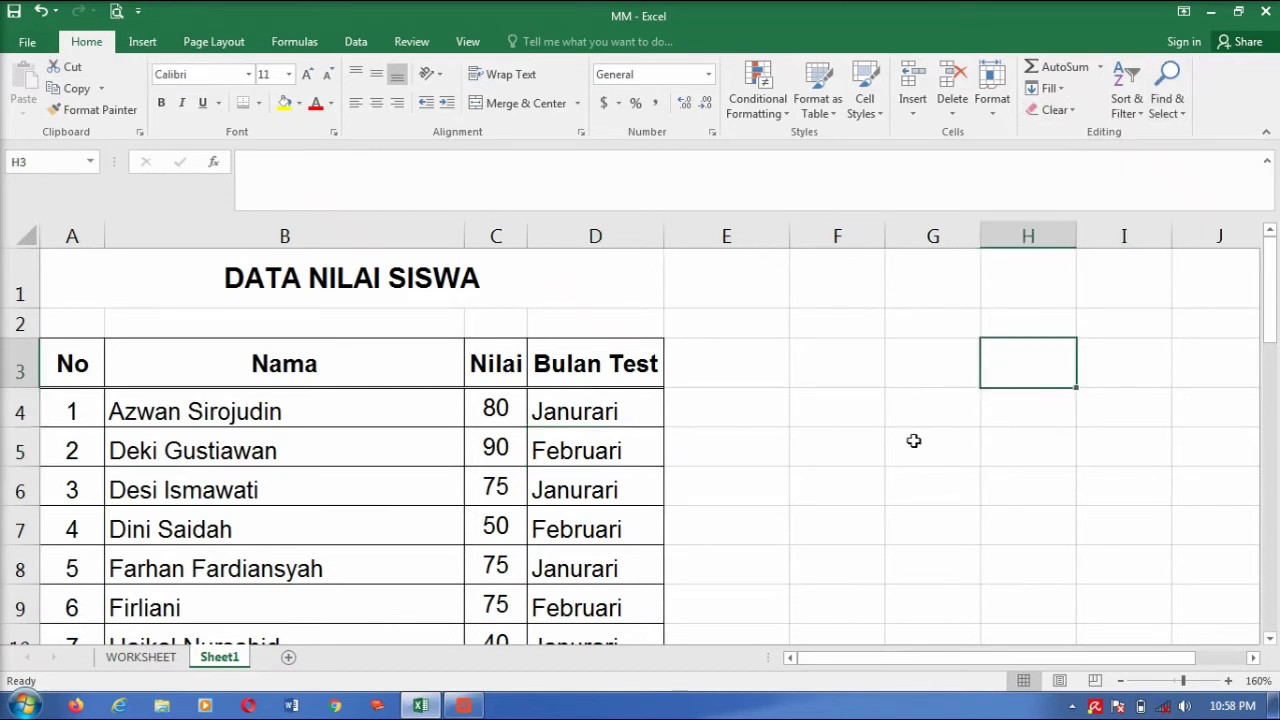
click(879, 419)
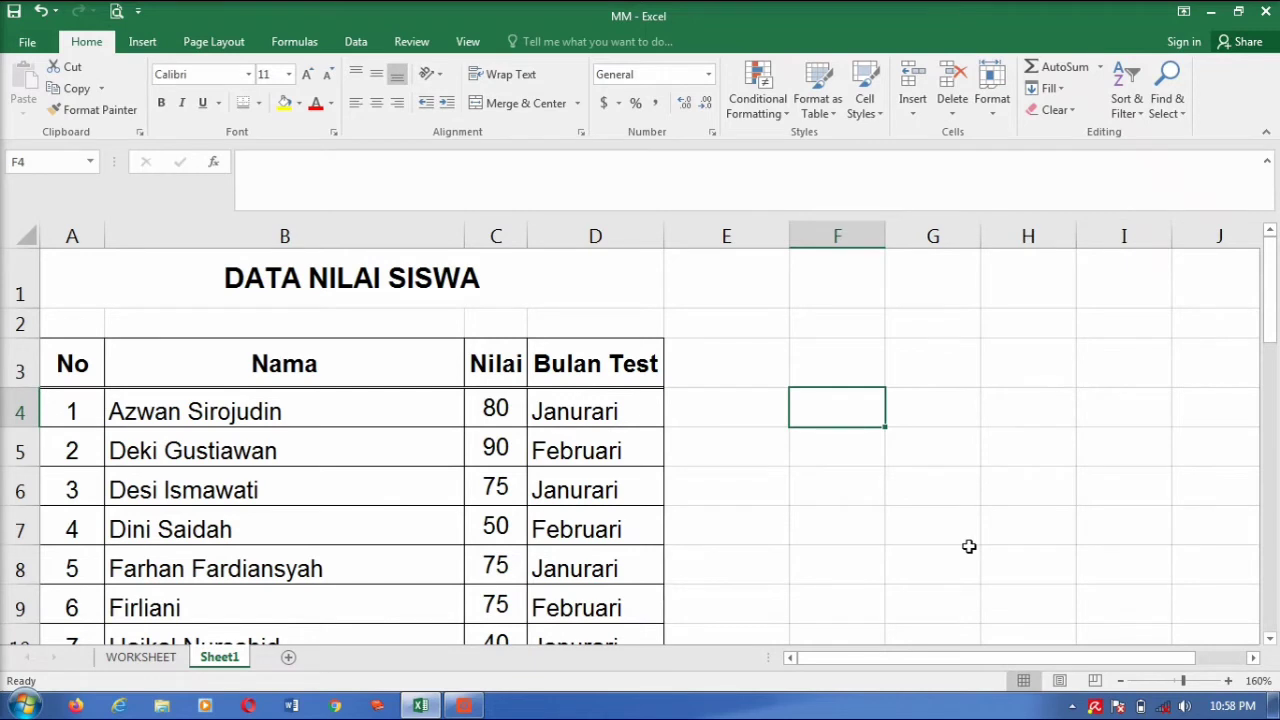
Use Ctrl+H Replace to fix the D4 month spelling to Januari.
key(ctrl+h)
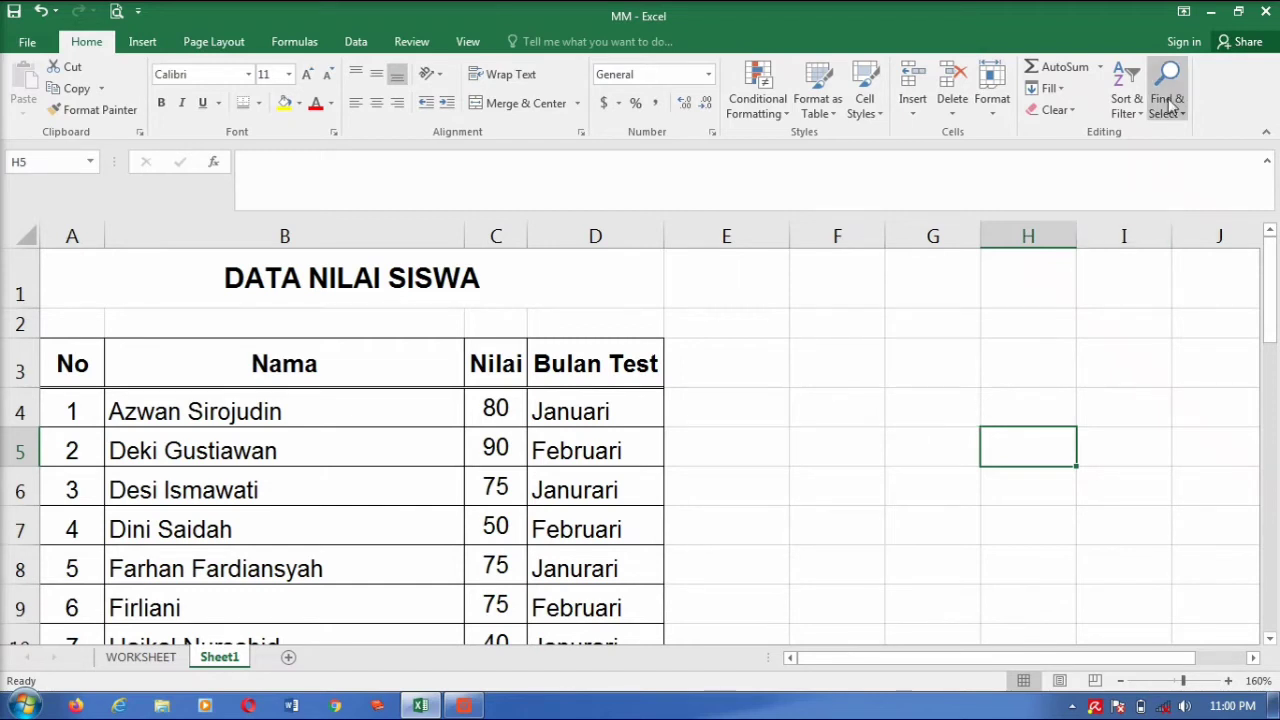
click(914, 386)
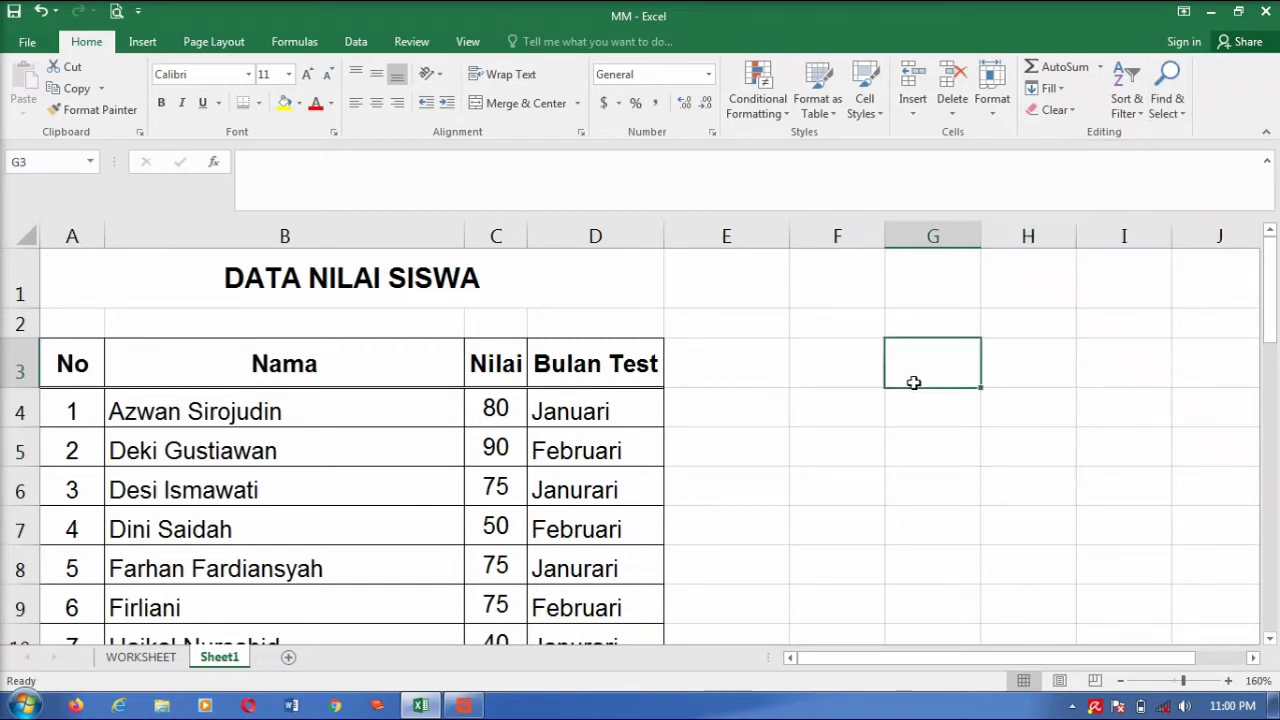
scroll(773, 511, down, 1)
scroll(773, 509, up, 1)
Open the Find window and clear the previous search text.
click(1168, 122)
click(1160, 138)
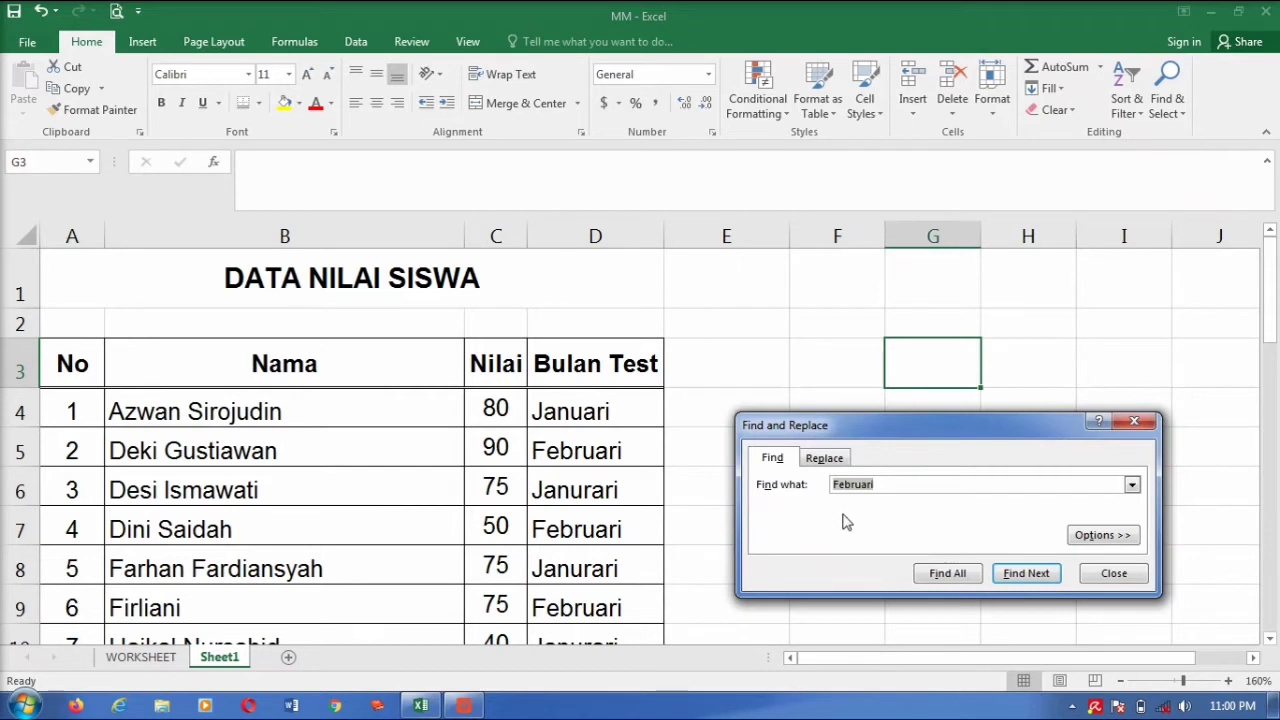
drag(868, 485, 815, 483)
key(BackSpace)
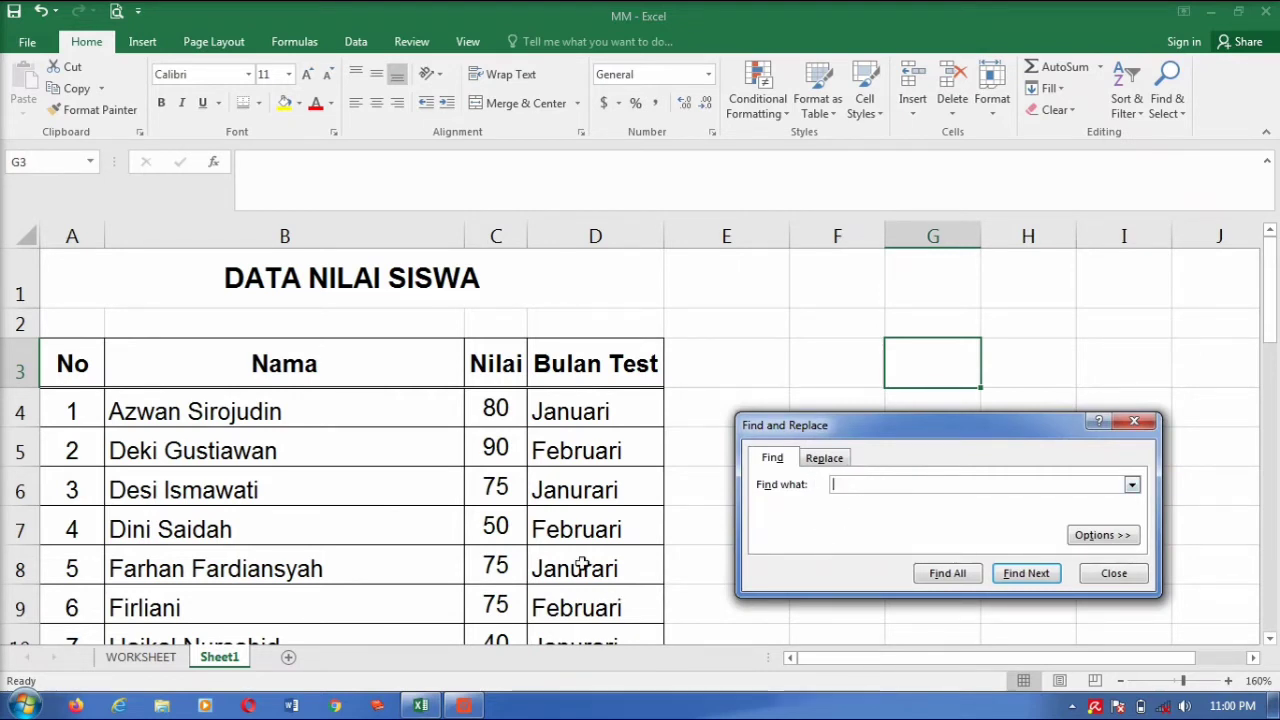
Browse column D, selecting cells D7 and D23 along the way.
click(570, 525)
scroll(533, 487, down, 5)
scroll(533, 487, up, 5)
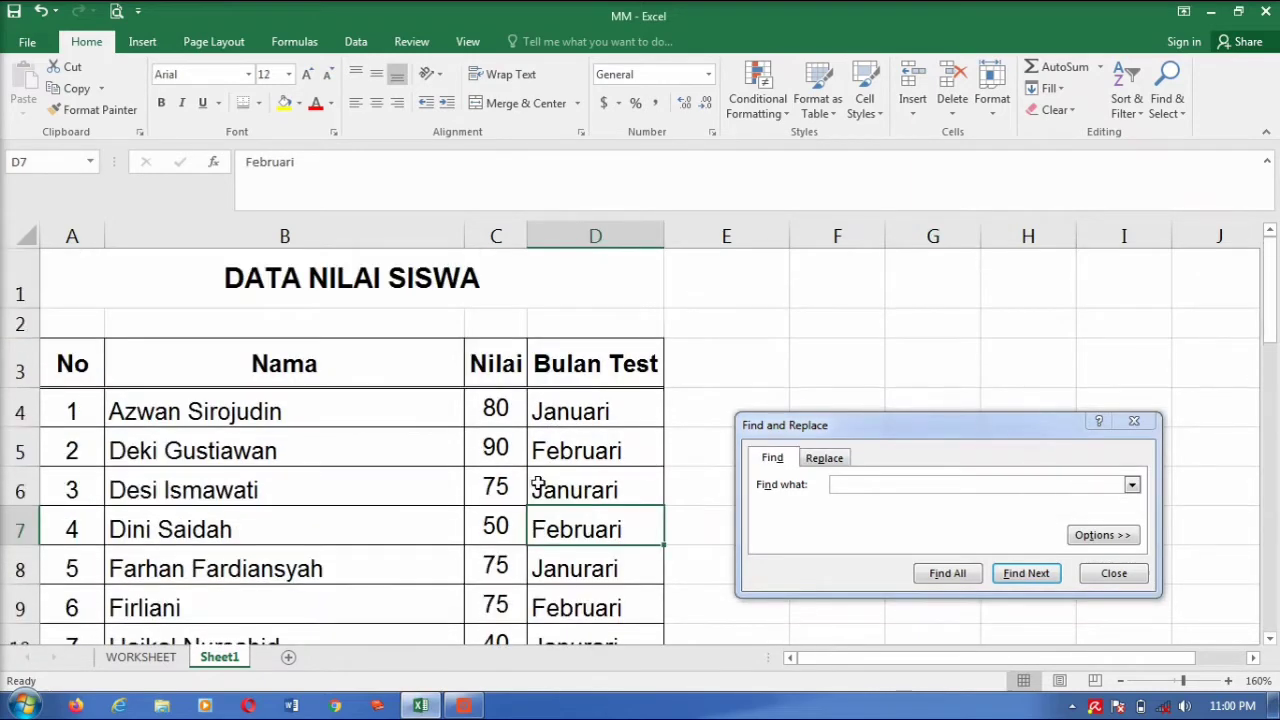
scroll(534, 482, down, 6)
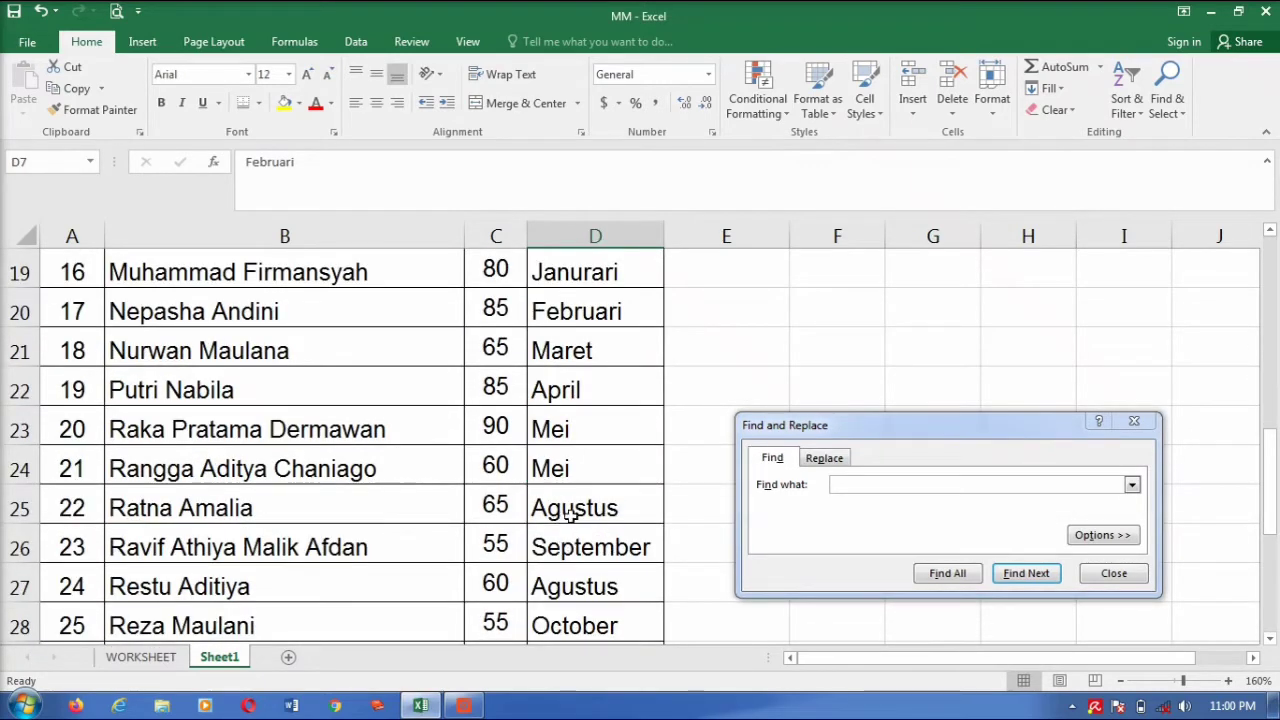
click(583, 436)
scroll(580, 466, up, 5)
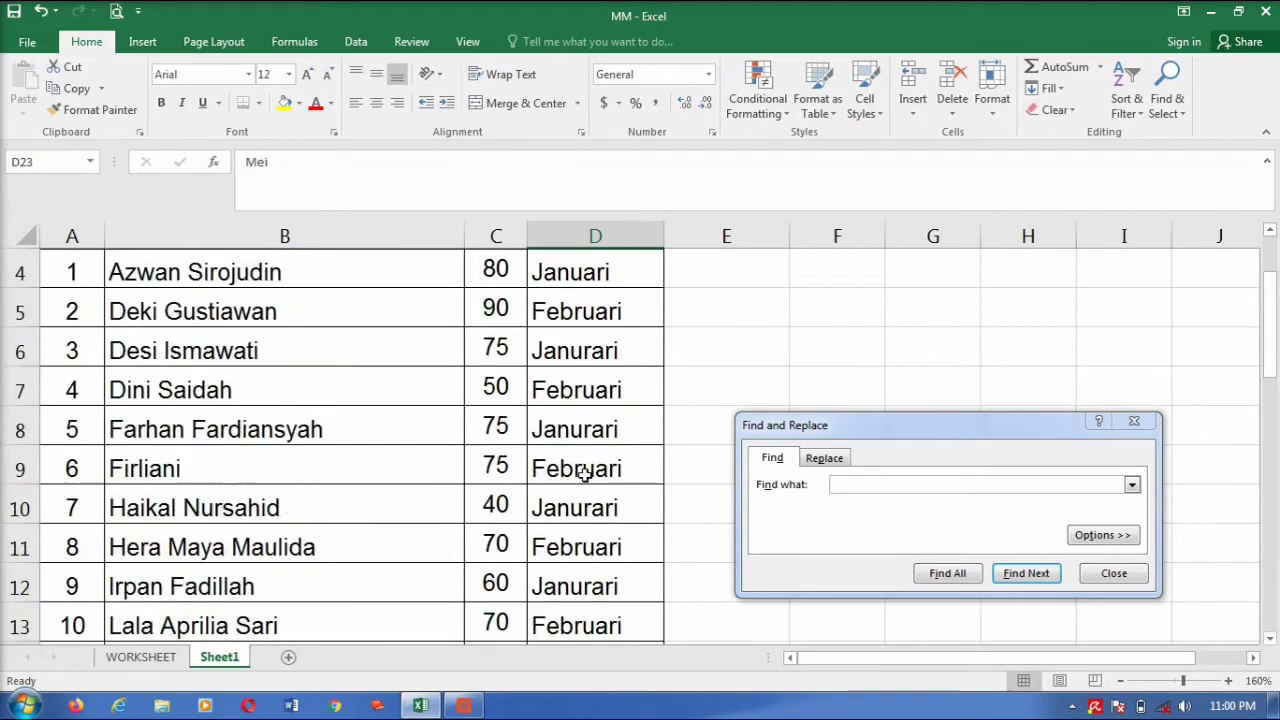
scroll(586, 457, up, 1)
scroll(546, 480, down, 15)
scroll(551, 490, down, 6)
scroll(551, 495, up, 6)
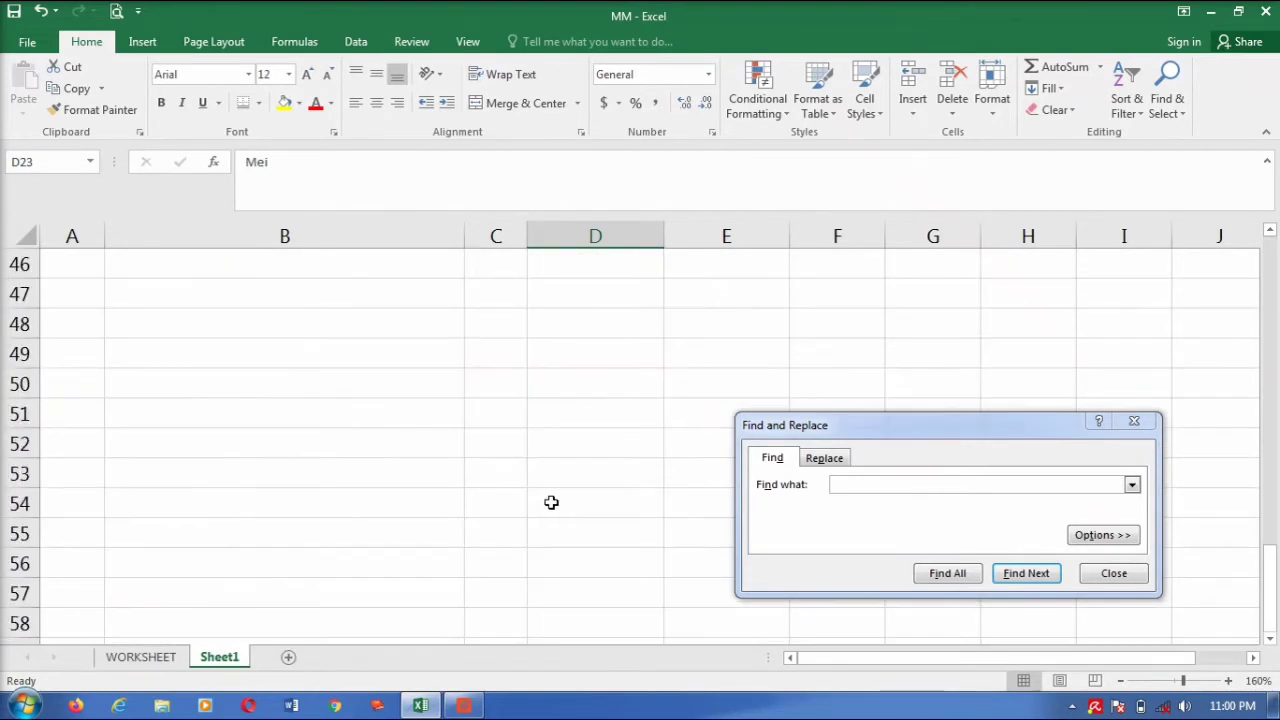
scroll(551, 503, up, 13)
scroll(465, 508, up, 2)
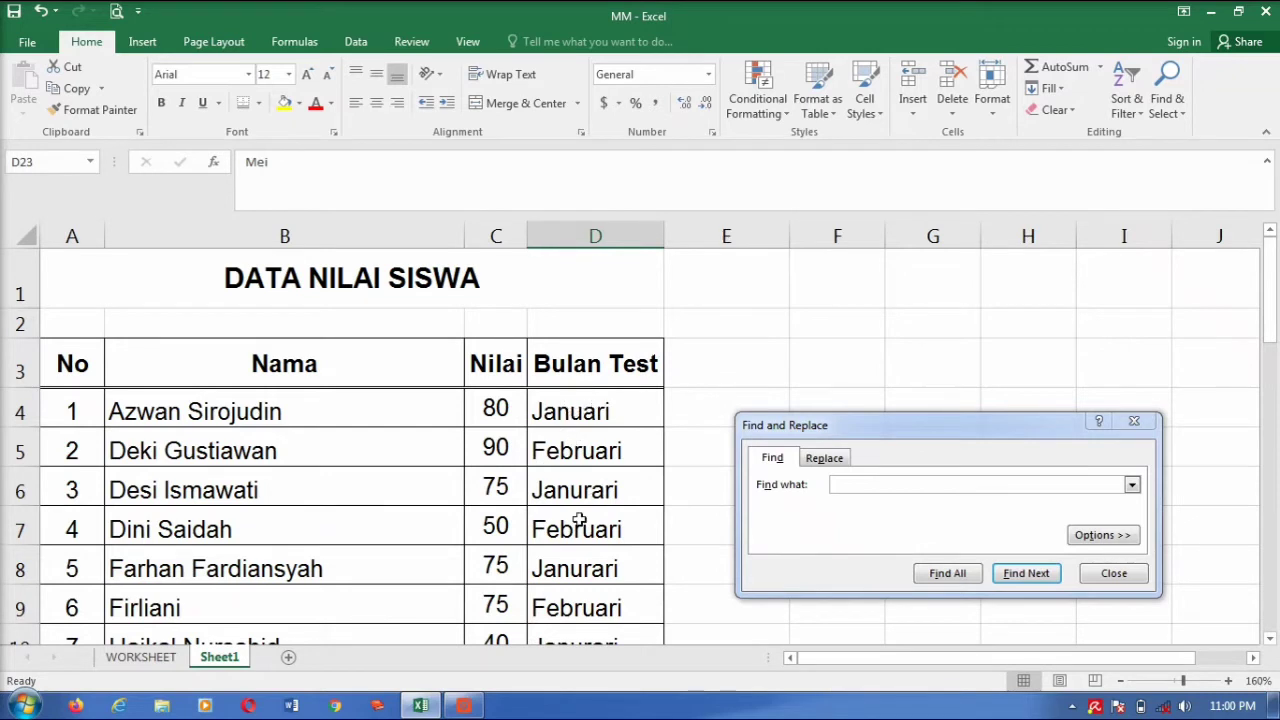
Copy Februari from cell D5 and paste it into the Find what box.
click(587, 455)
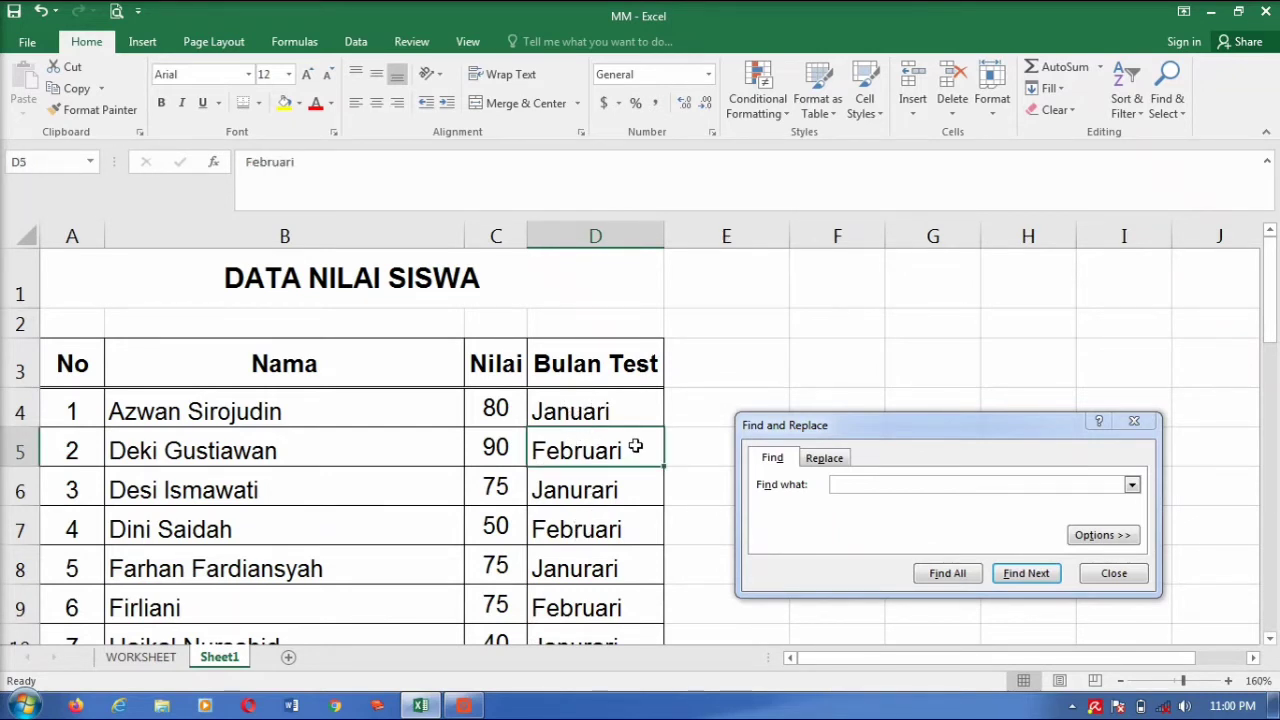
double_click(637, 447)
drag(632, 450, 528, 452)
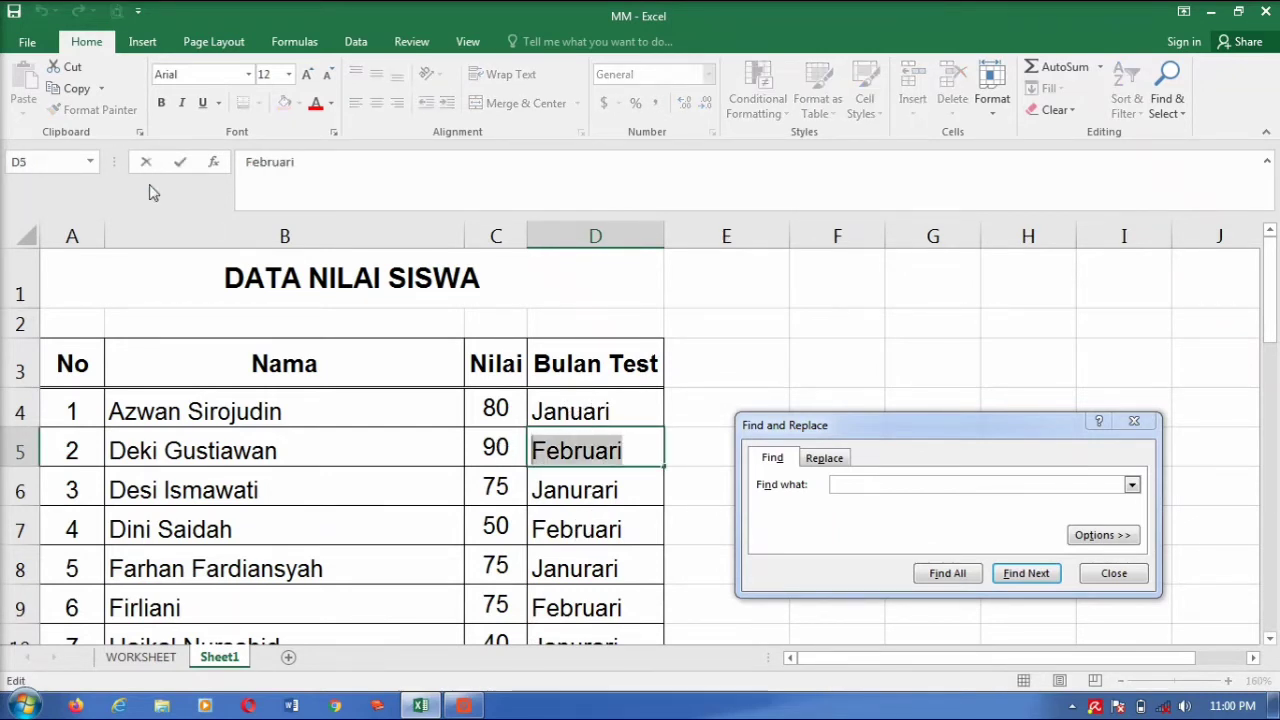
click(73, 90)
click(855, 485)
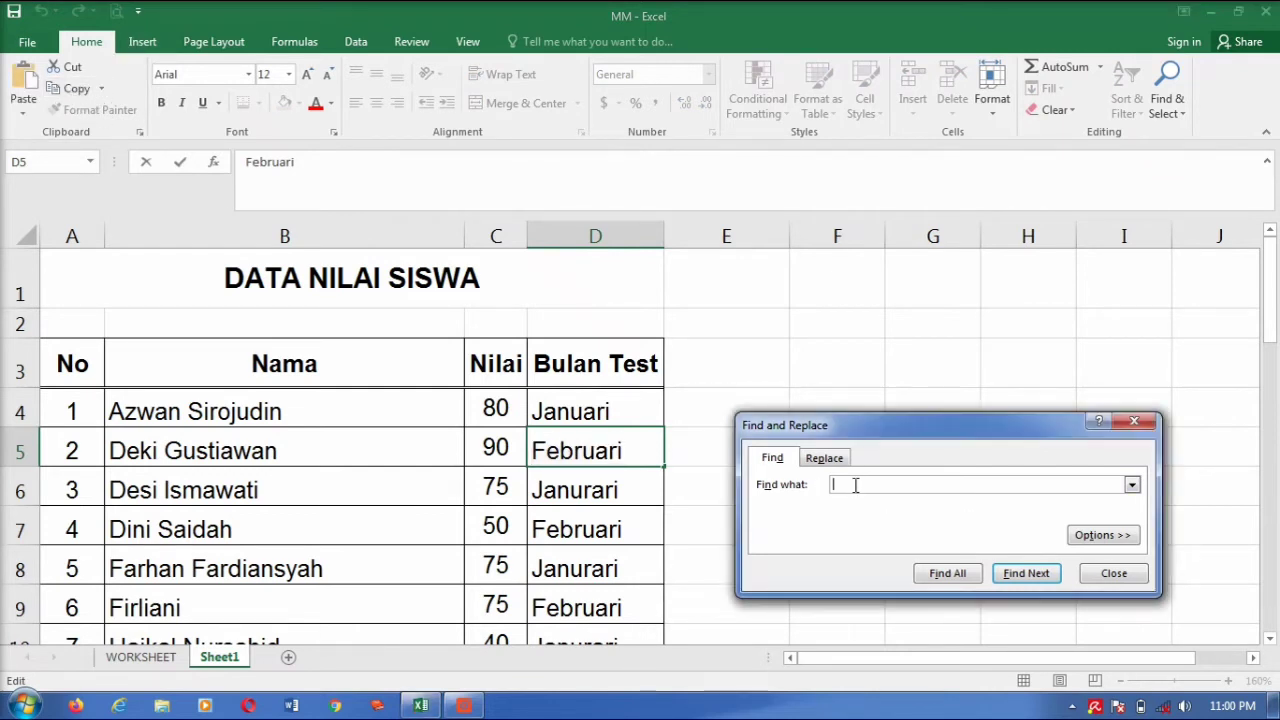
right_click(855, 485)
click(896, 535)
List all 7 Februari matches with Find All and return to the first result.
key(Escape)
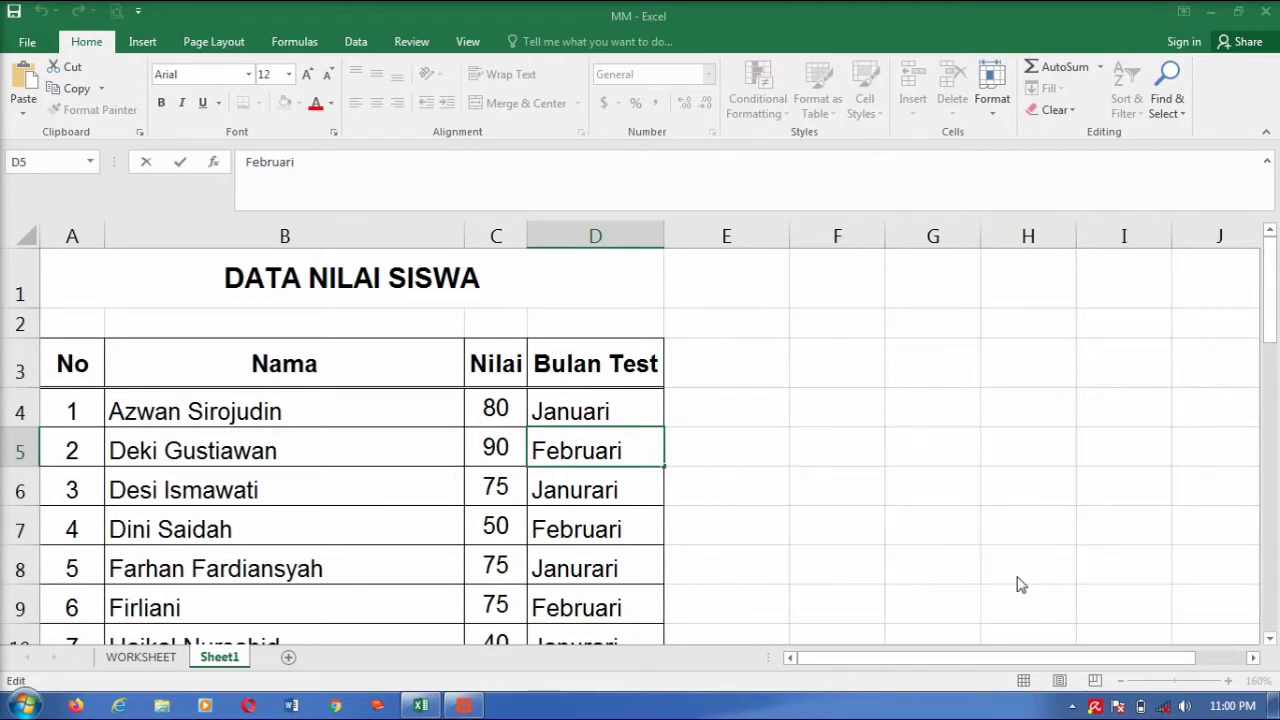
click(1020, 578)
click(963, 578)
scroll(1100, 648, down, 2)
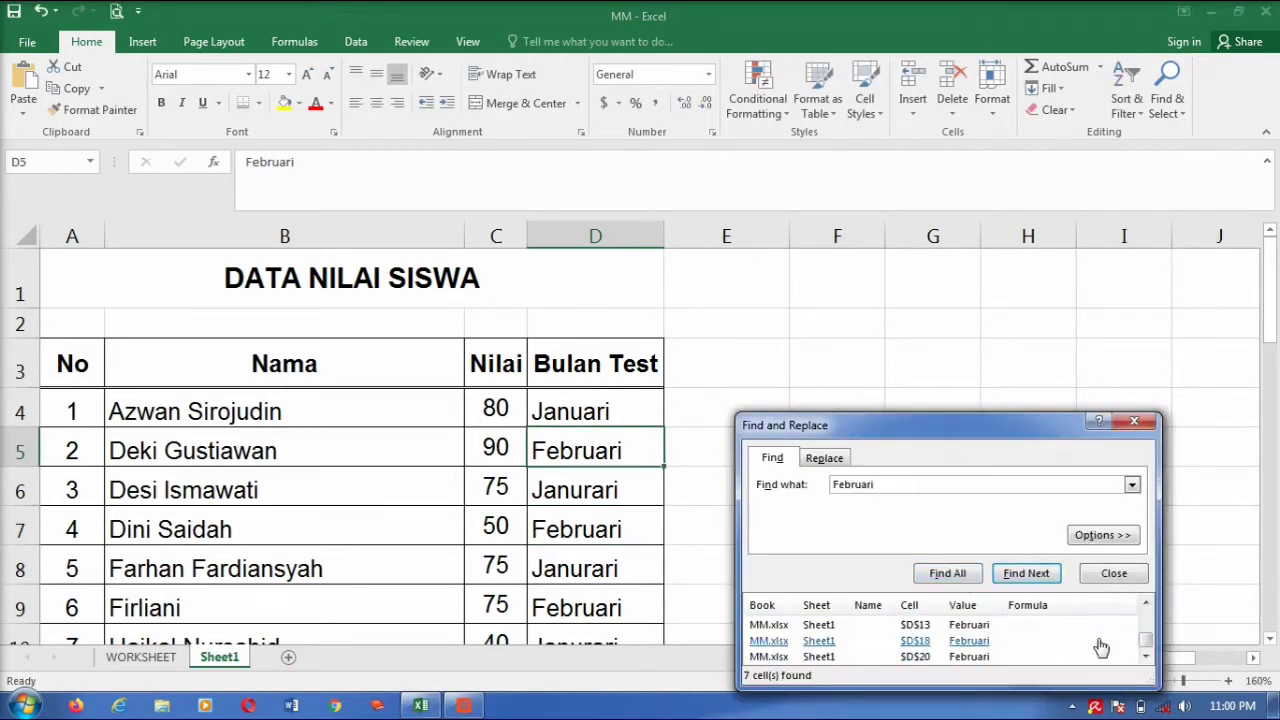
key(Return)
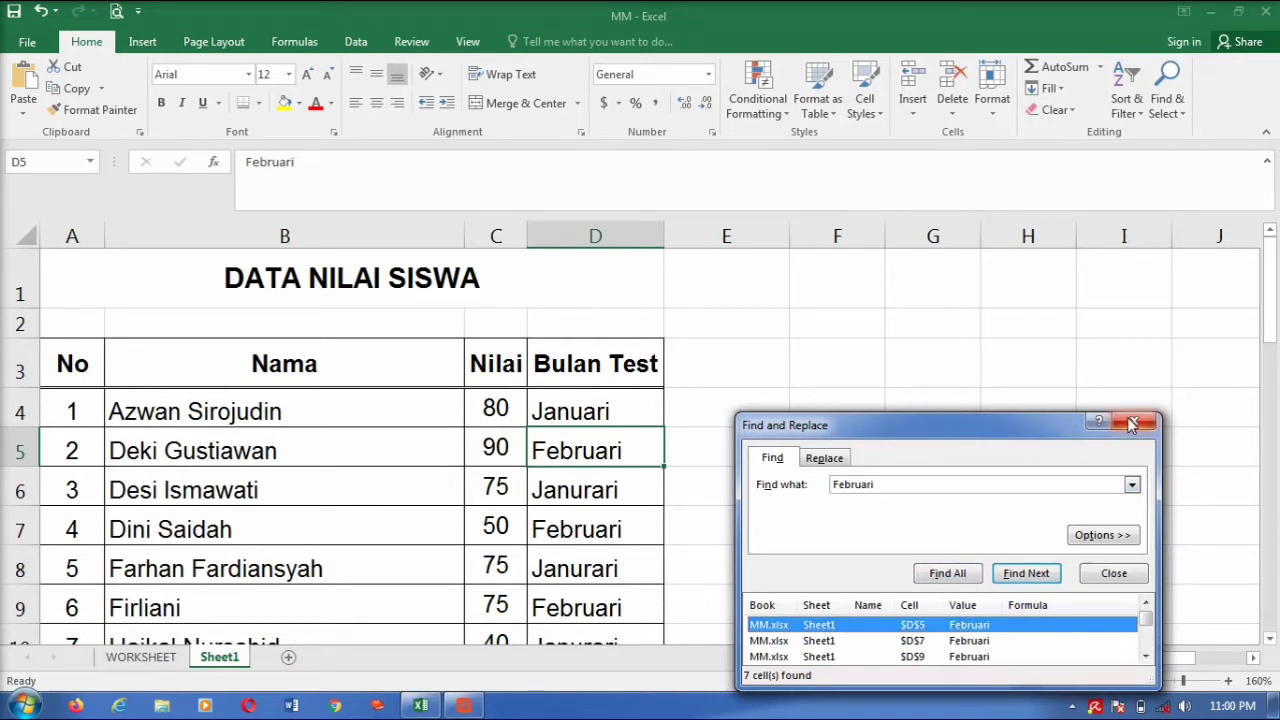
Close the find dialog and select cell D4 at the top of the table.
click(1133, 424)
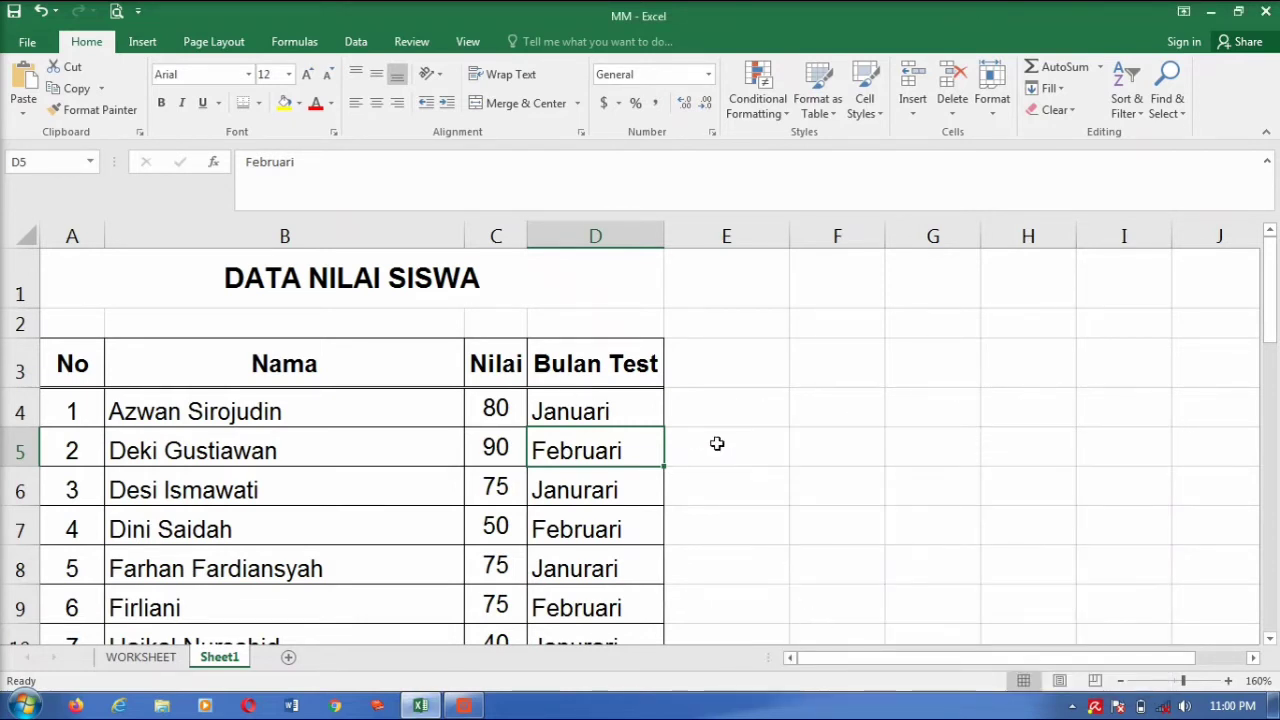
scroll(680, 457, down, 1)
scroll(706, 449, down, 2)
scroll(710, 450, up, 3)
scroll(600, 590, down, 4)
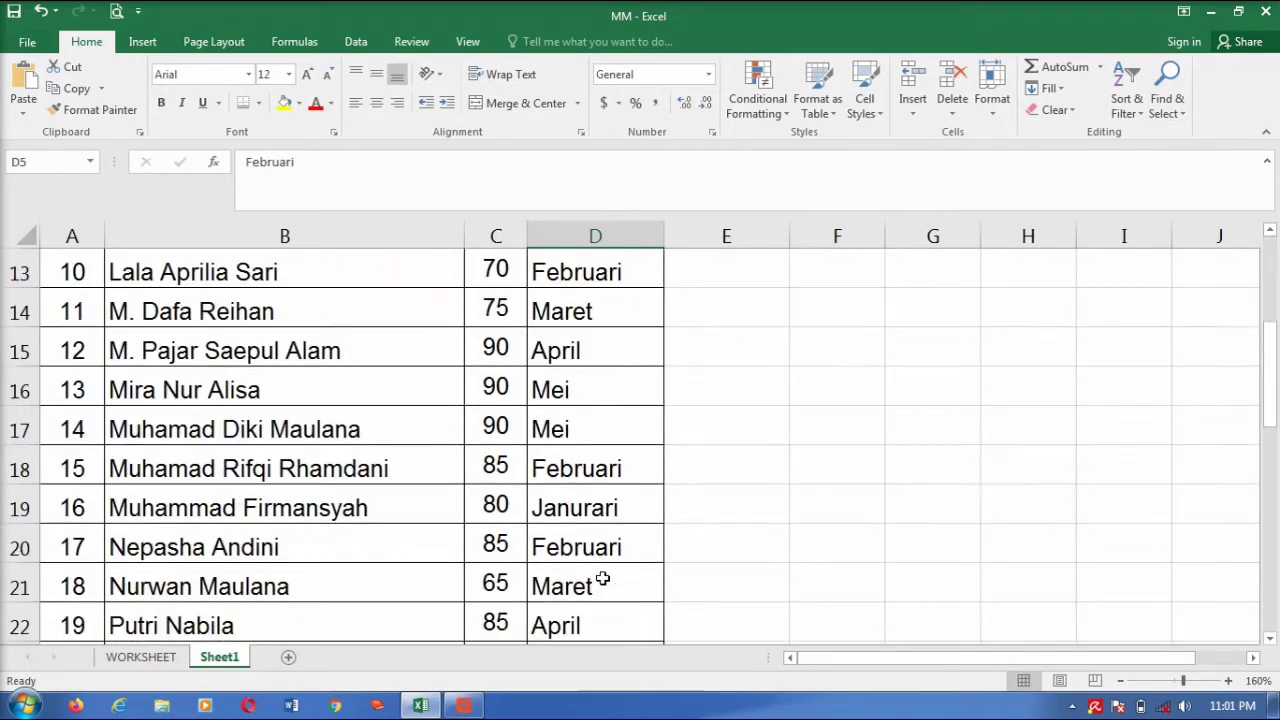
scroll(609, 574, up, 4)
click(595, 413)
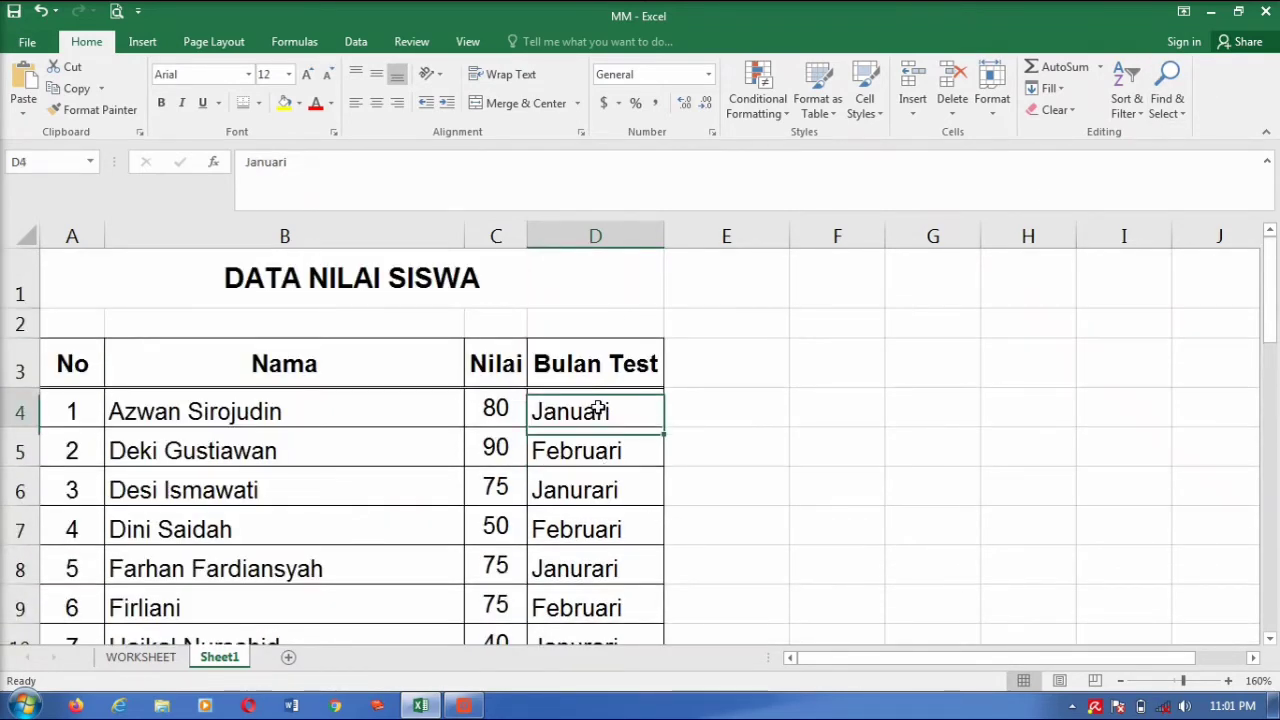
scroll(548, 512, down, 2)
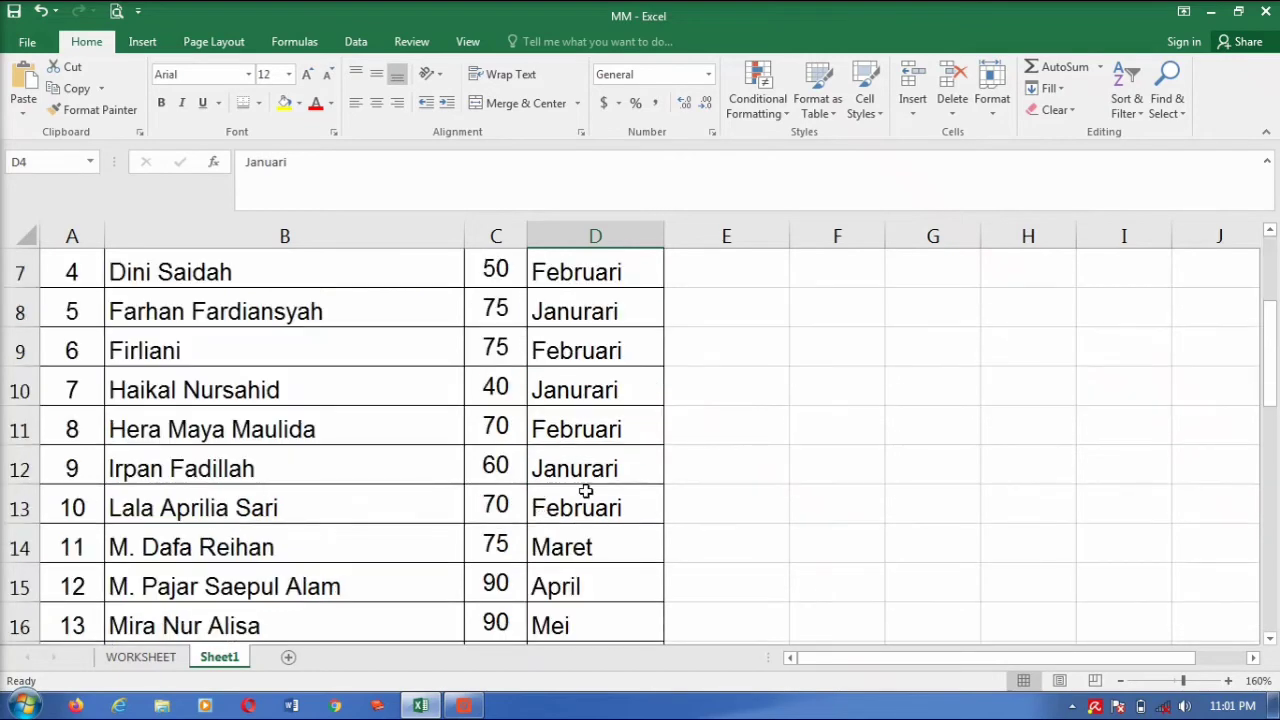
scroll(732, 466, up, 2)
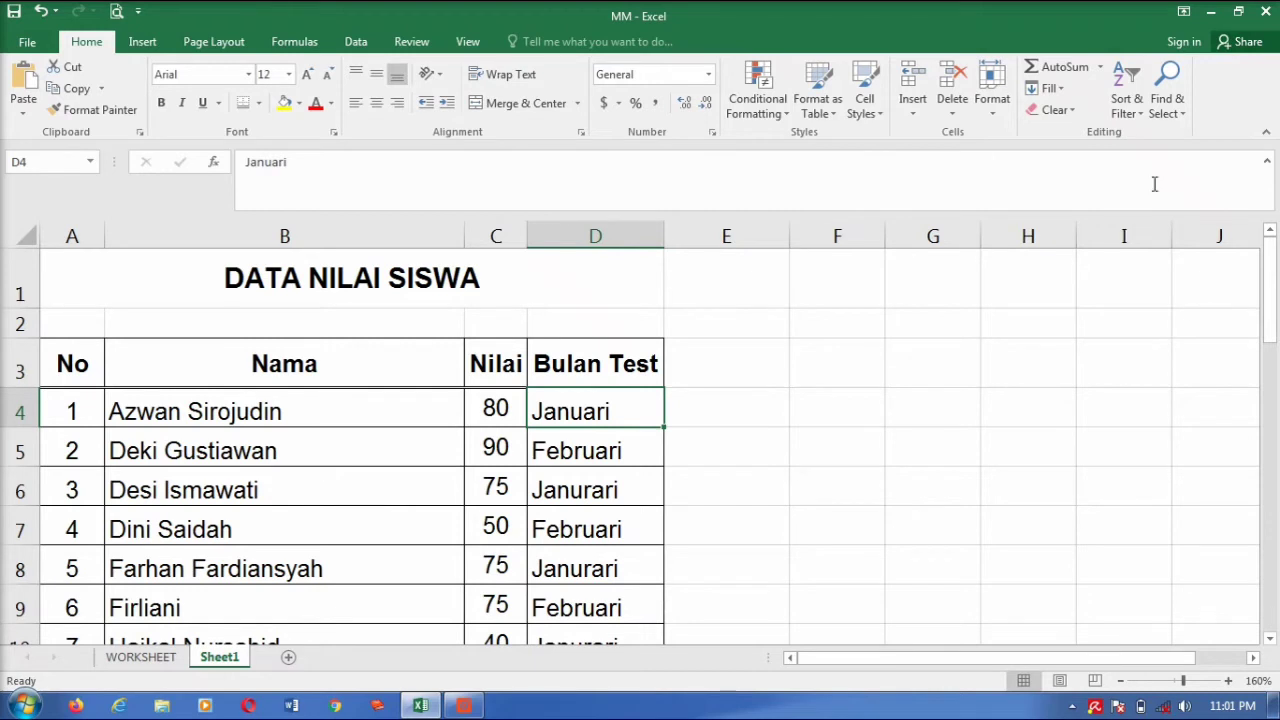
Open the Replace dialog with Ctrl+H and move it above the table.
click(1178, 116)
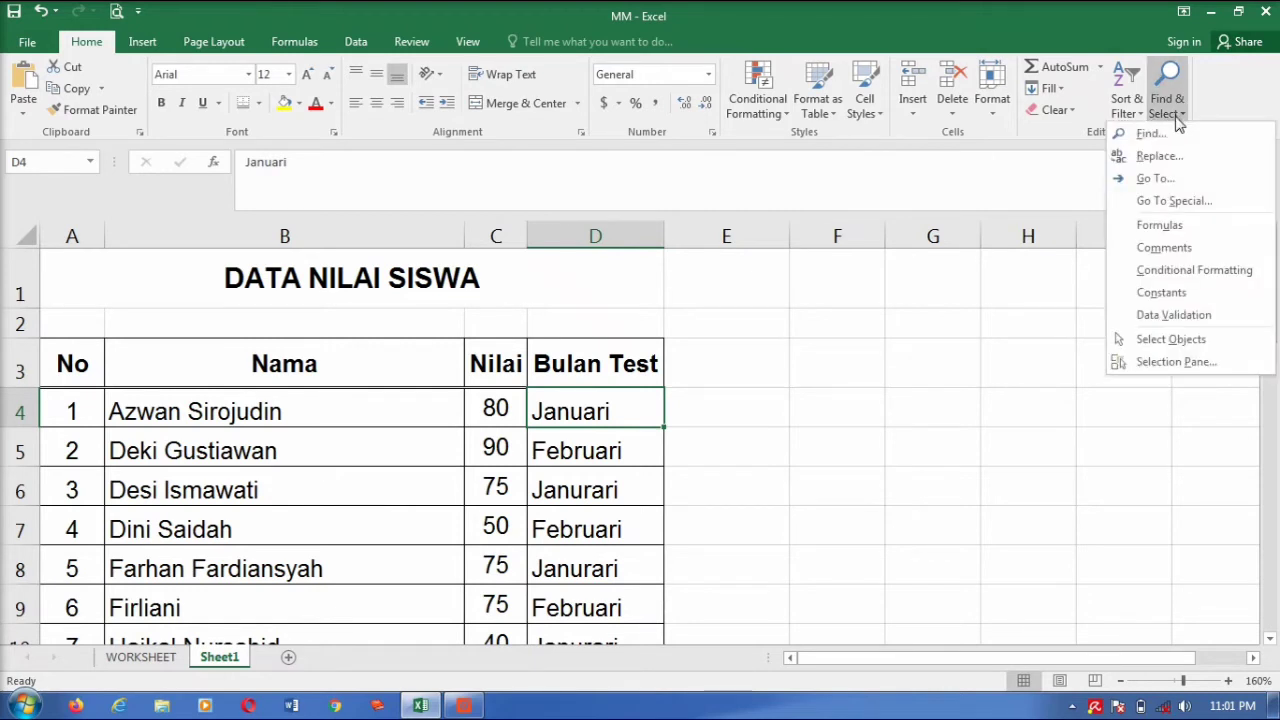
click(844, 411)
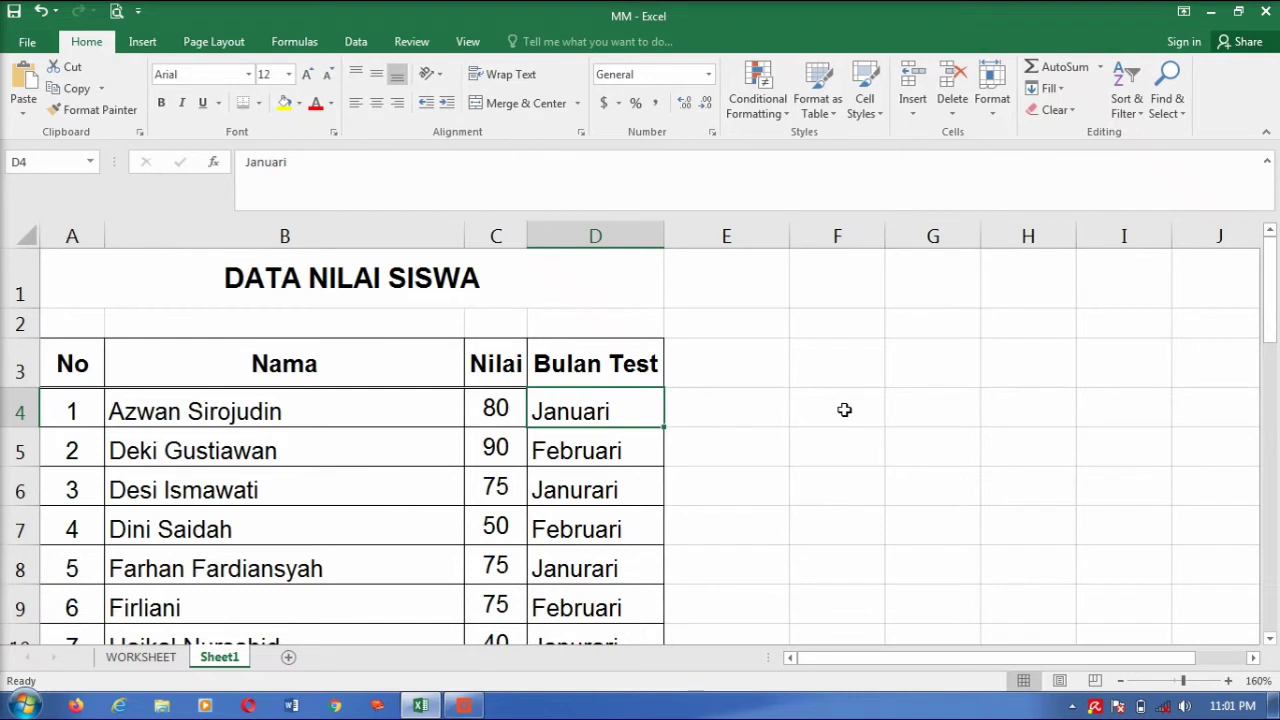
key(ctrl+h)
drag(966, 505, 944, 270)
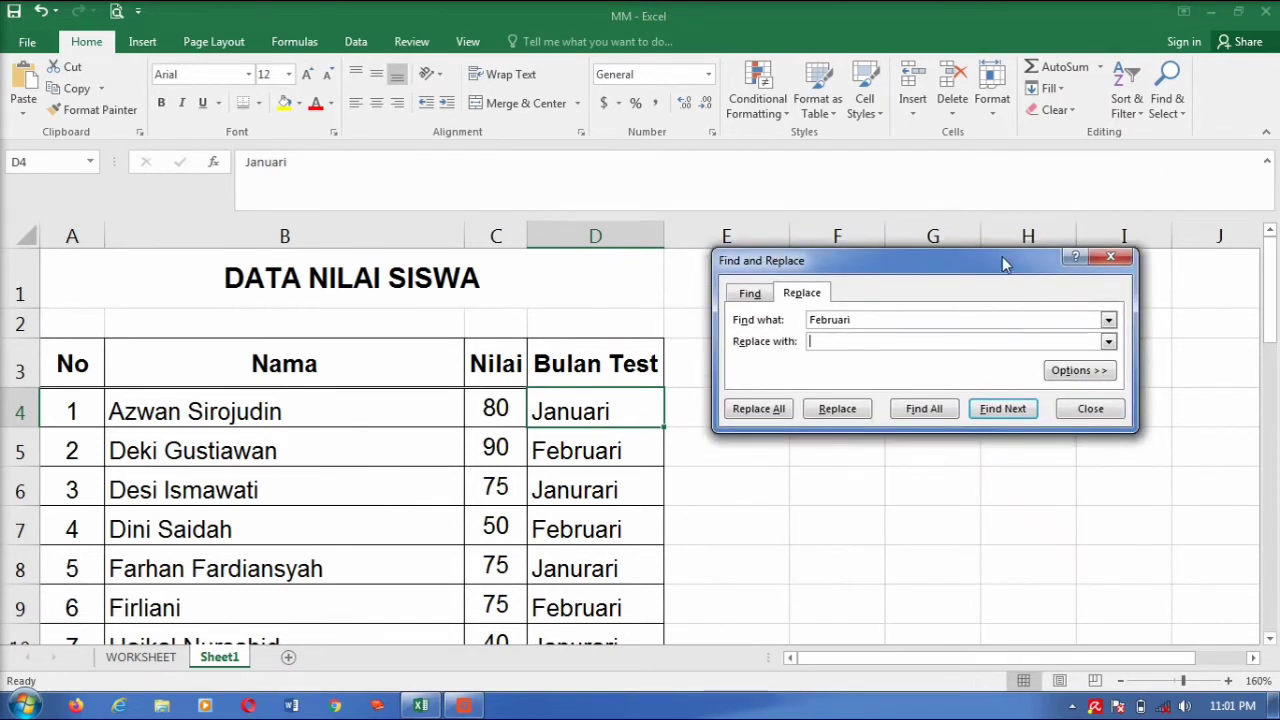
Copy Januari from cell D4 and paste it into Replace with.
click(569, 414)
double_click(619, 411)
key(ctrl+c)
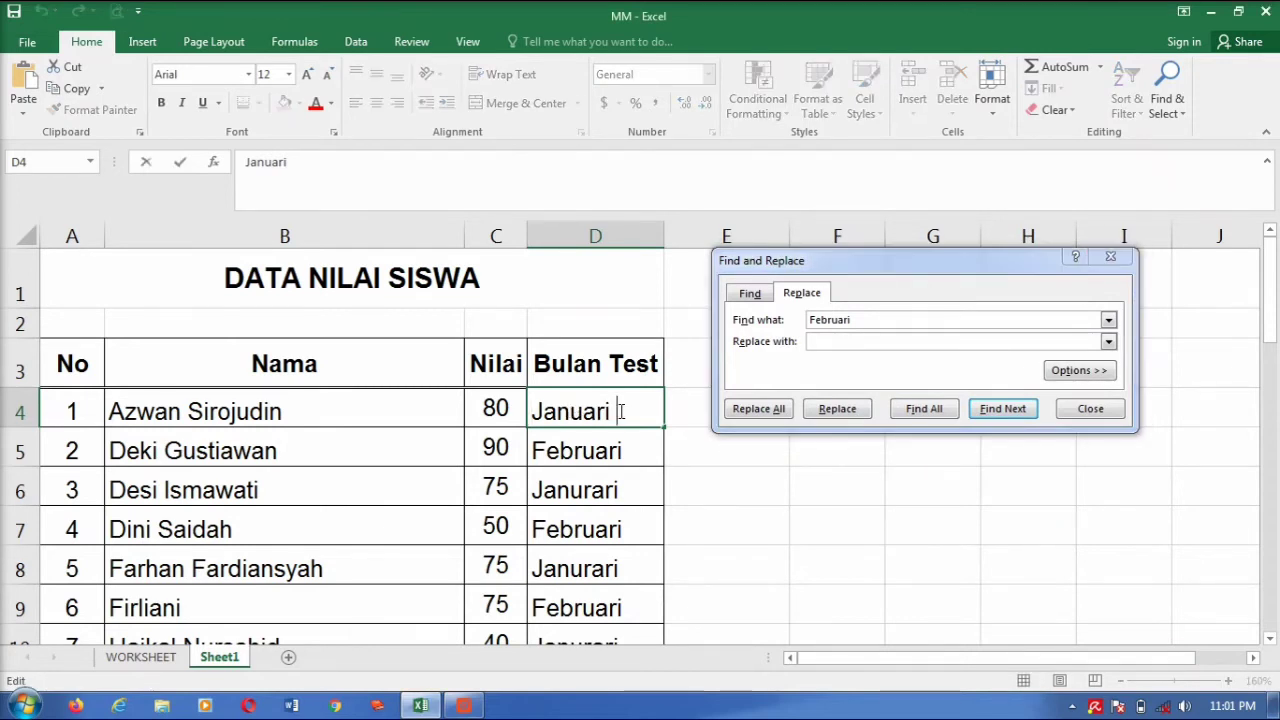
drag(619, 411, 460, 410)
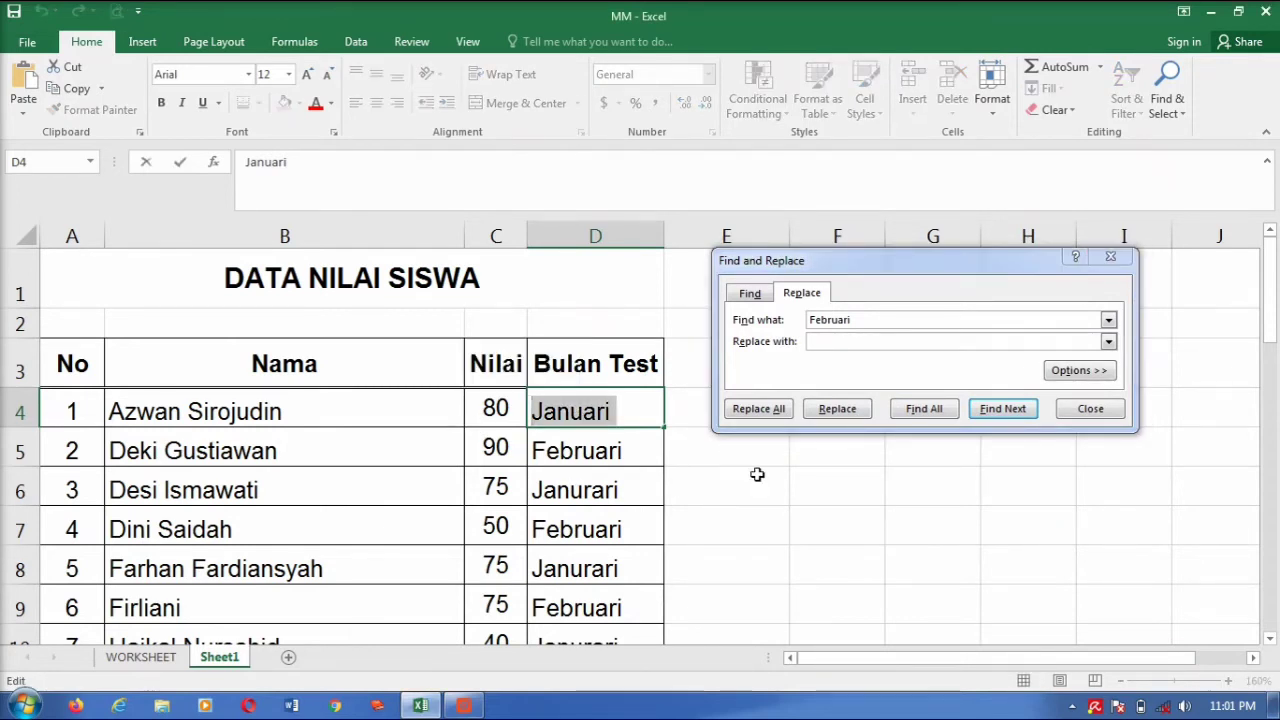
click(836, 342)
right_click(836, 342)
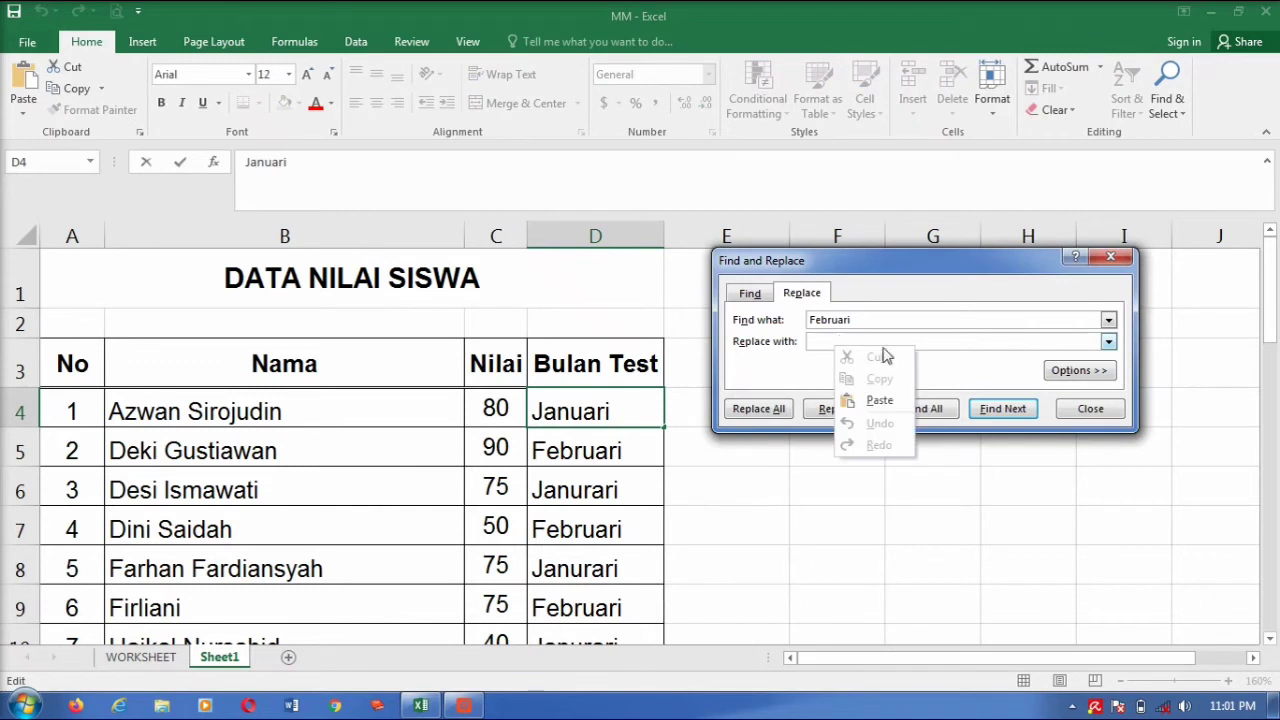
click(884, 398)
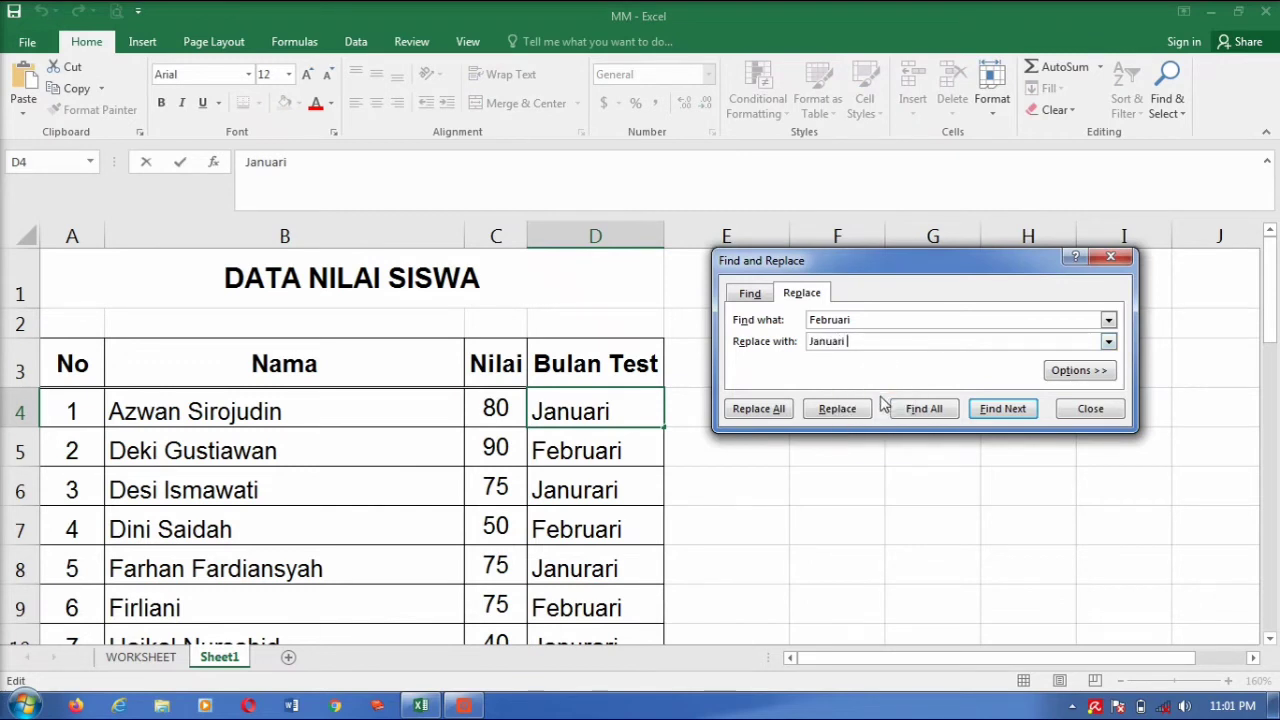
Copy Janurari from cell D6 and paste it over Februari in Find what.
click(584, 491)
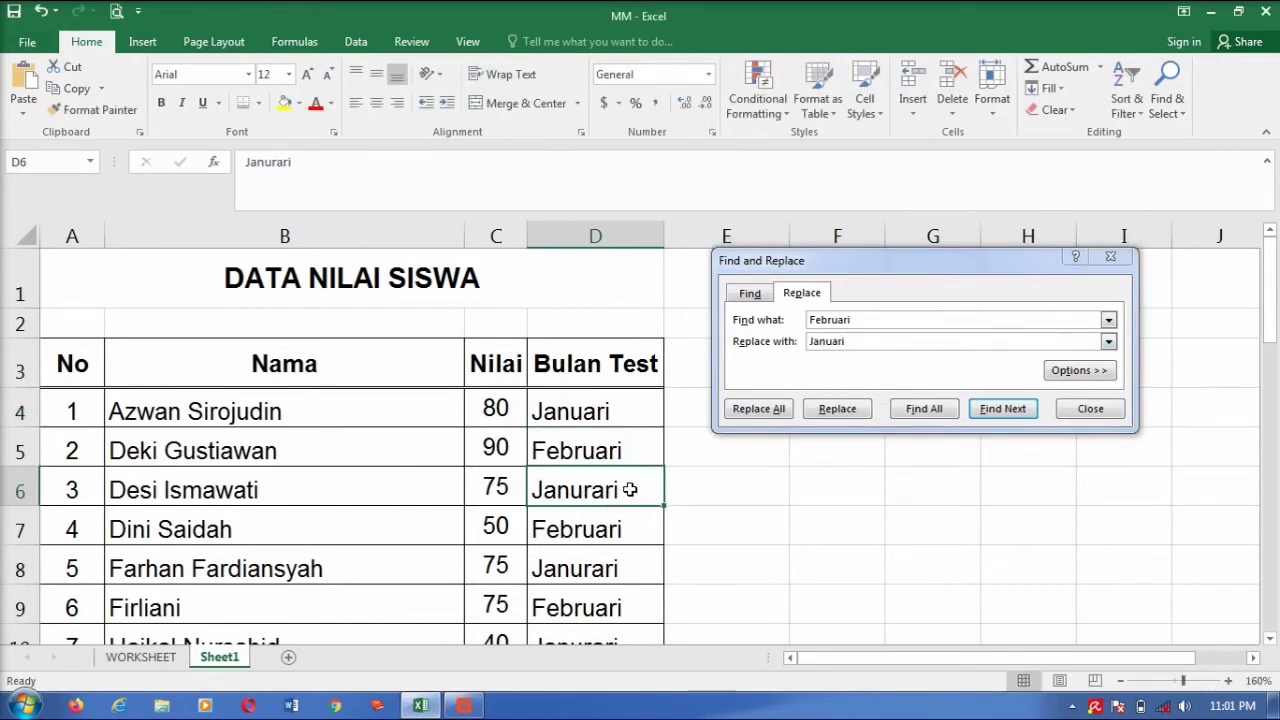
double_click(622, 491)
drag(628, 490, 469, 489)
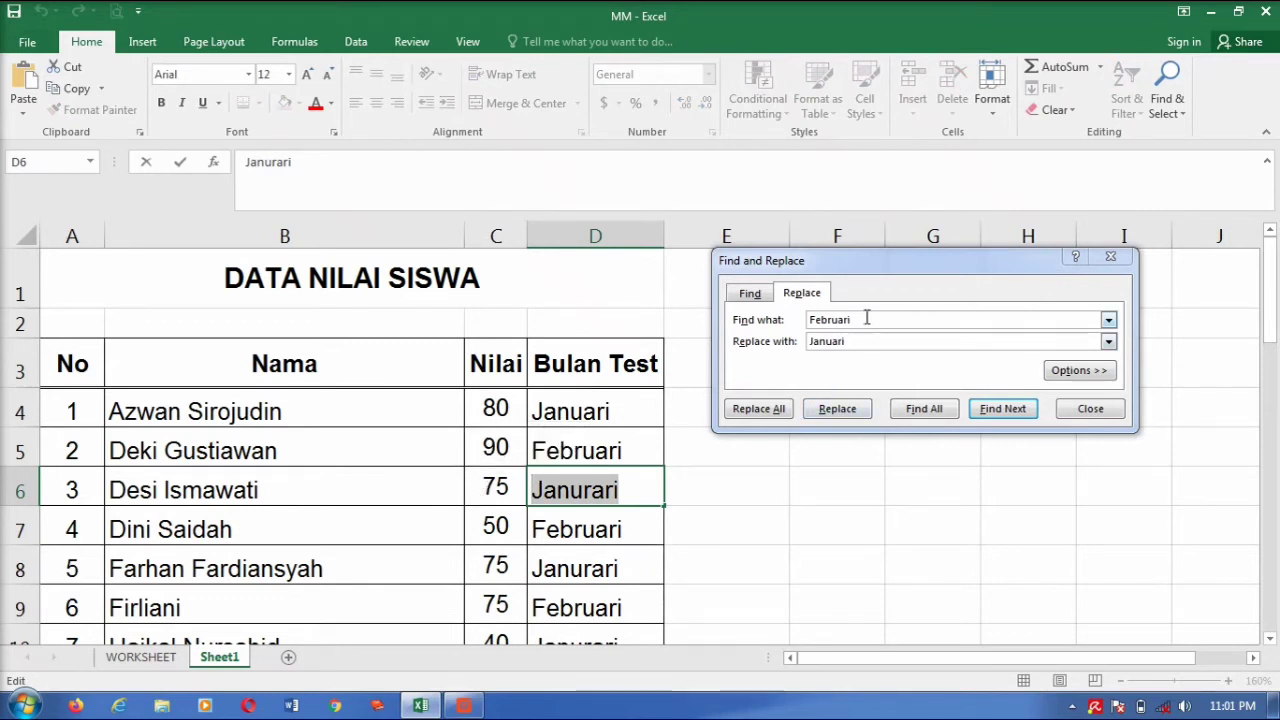
drag(864, 319, 815, 320)
right_click(815, 320)
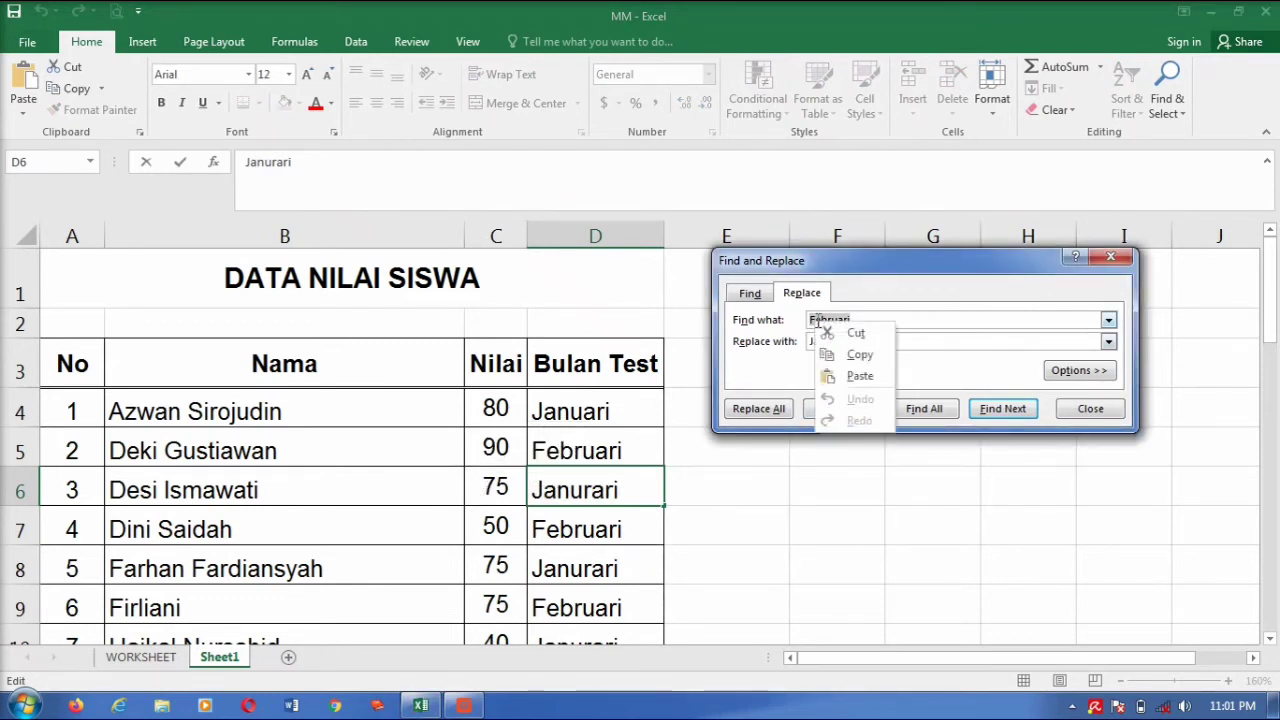
click(866, 374)
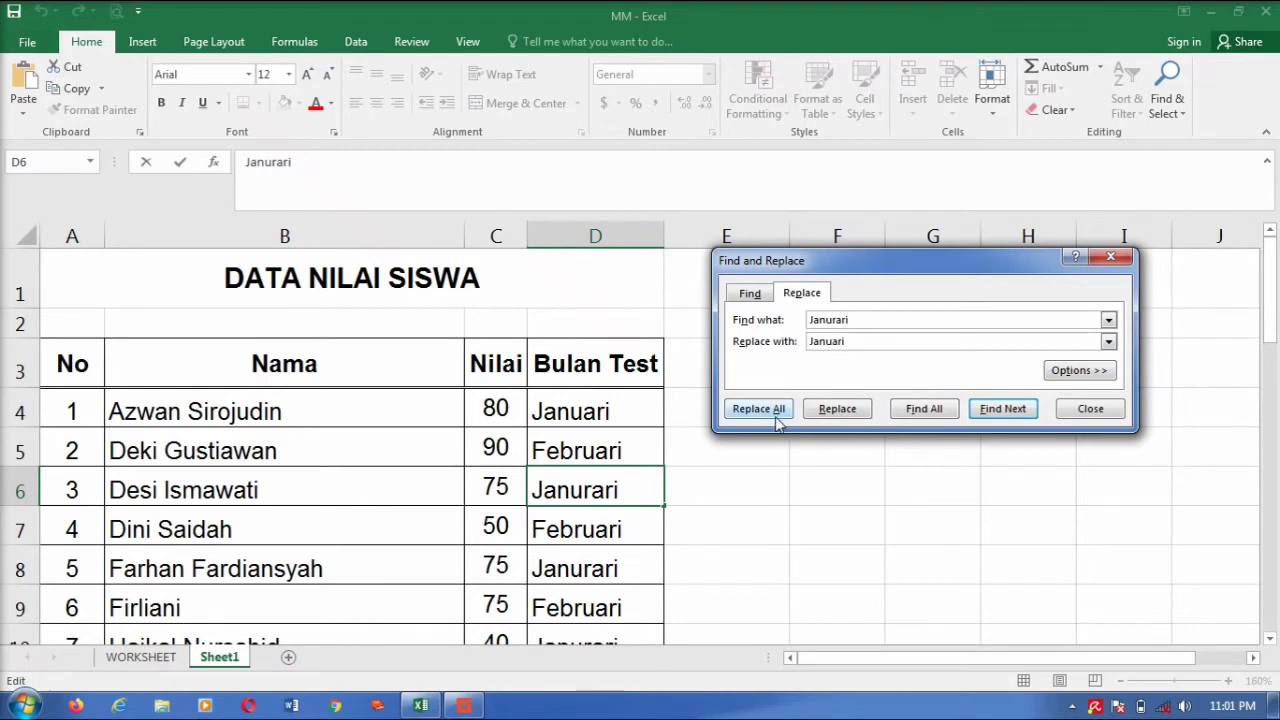
Replace Janurari in D6, then Replace All and confirm the 4 replacements.
click(829, 411)
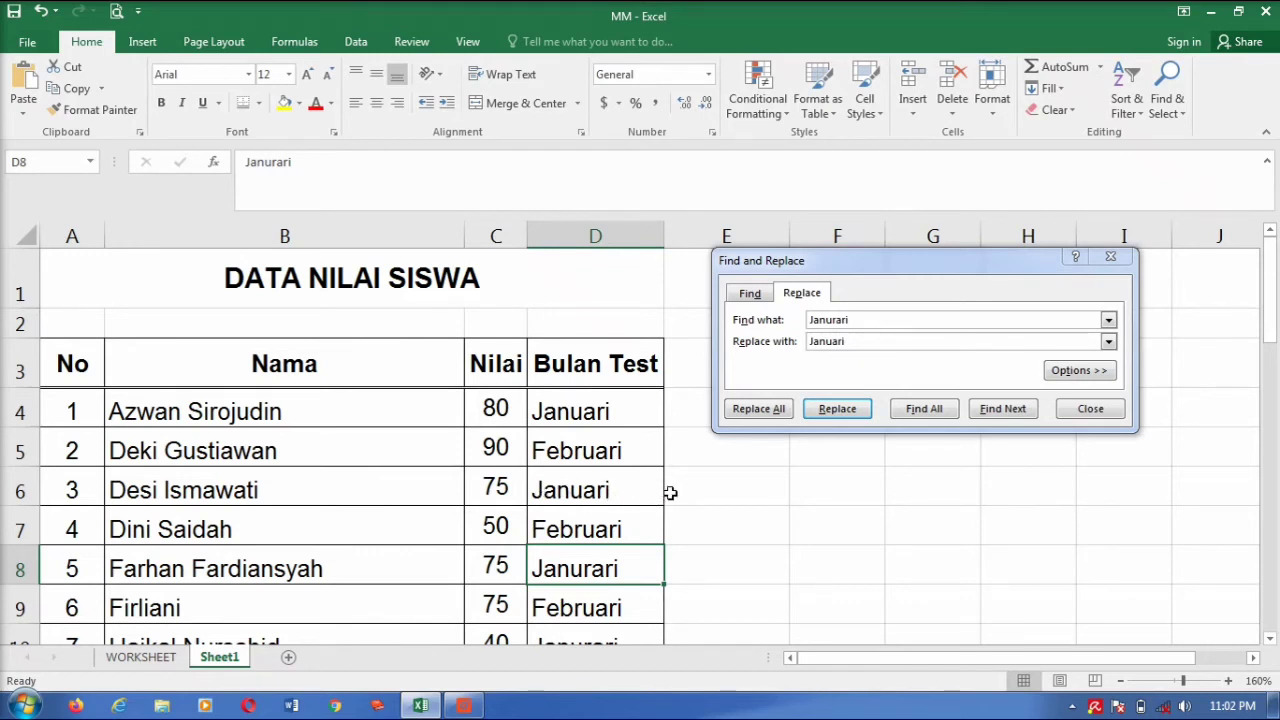
click(760, 410)
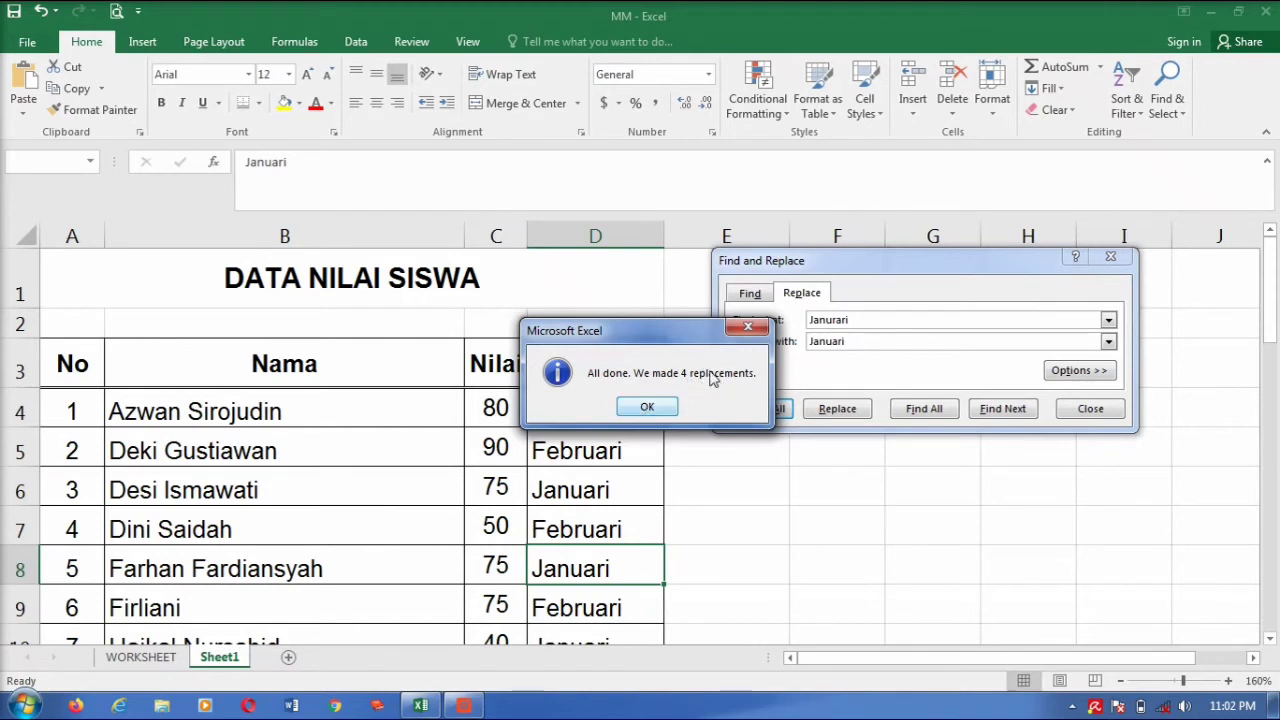
click(648, 407)
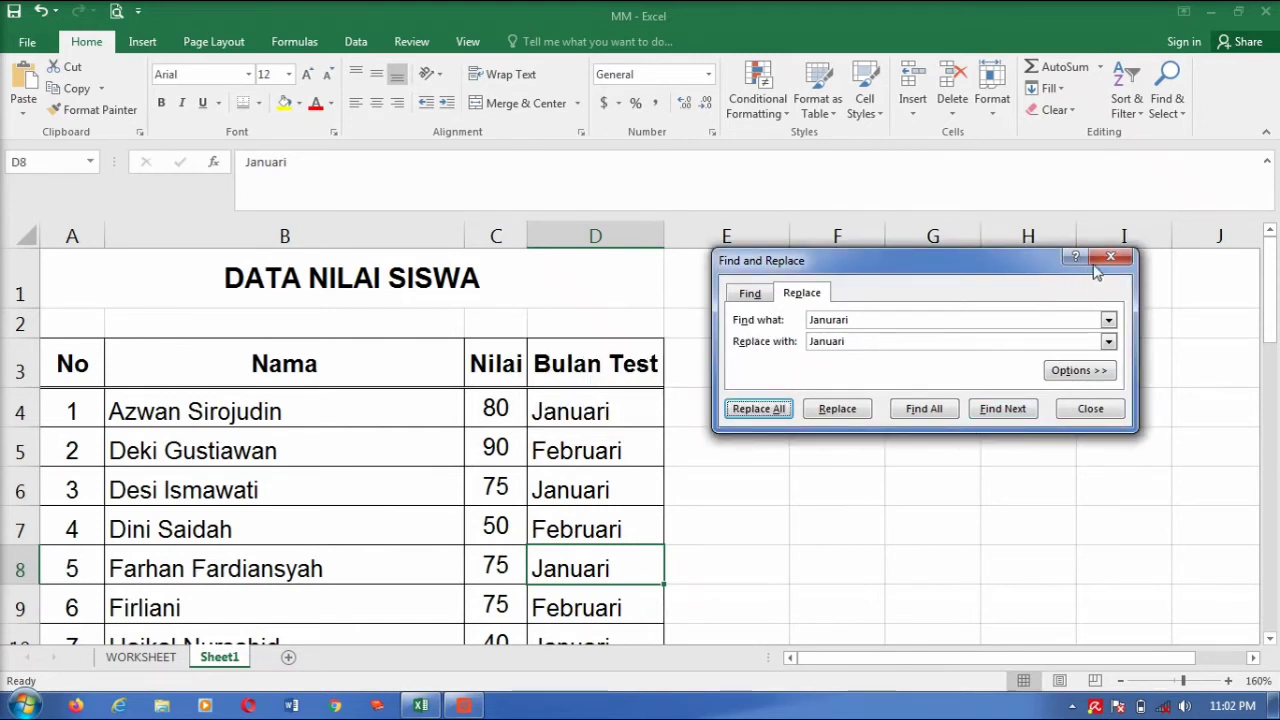
Switch to the Find page, dismiss the not-found message, and return to the Januari search term.
click(750, 294)
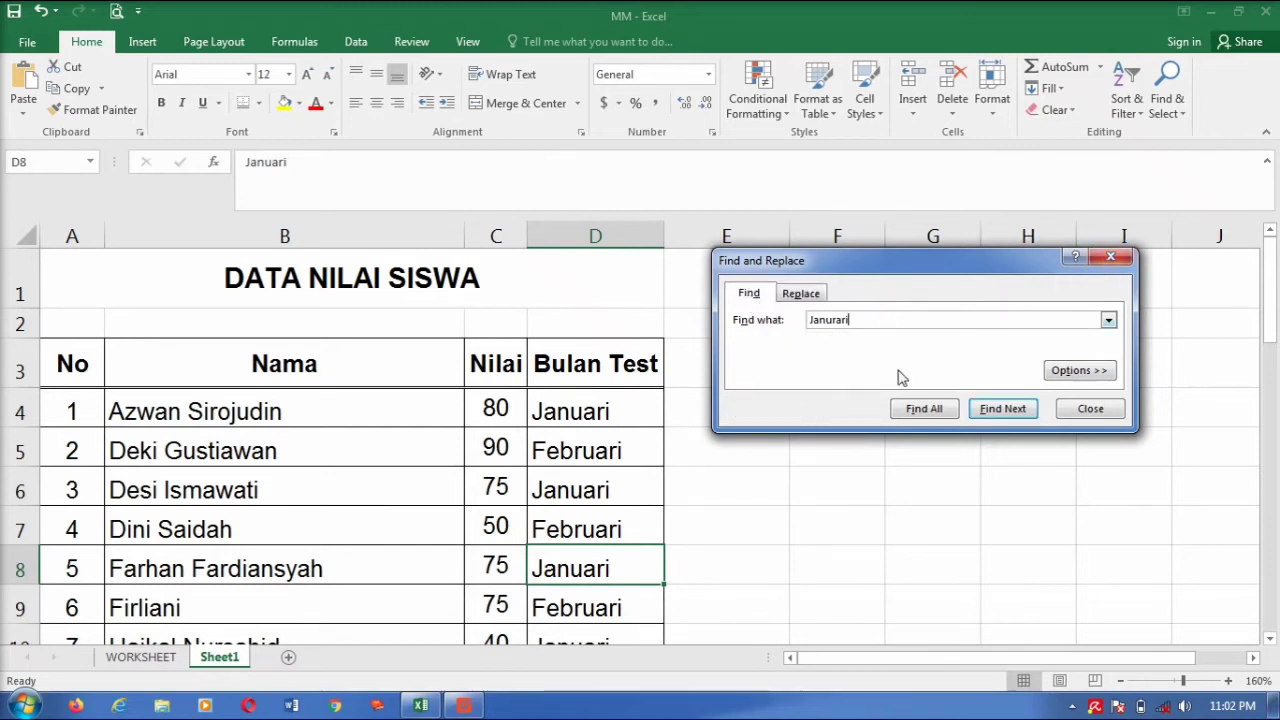
click(997, 411)
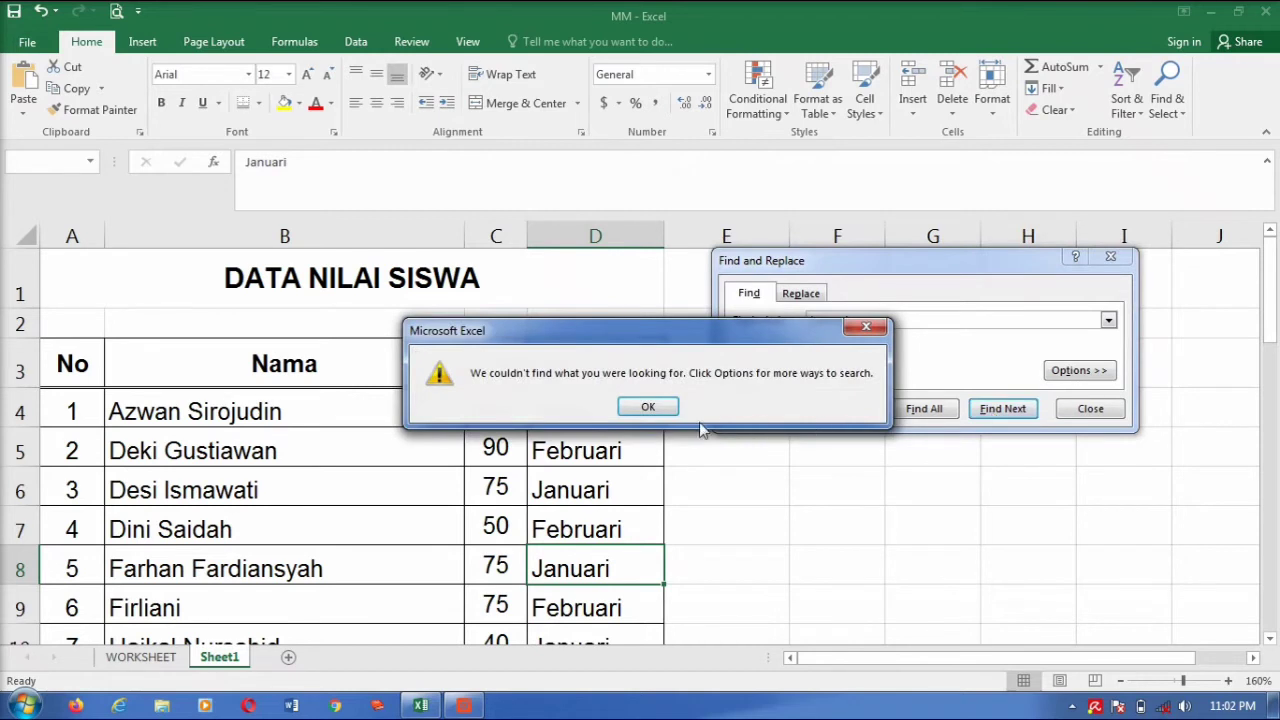
click(645, 410)
click(628, 486)
click(873, 321)
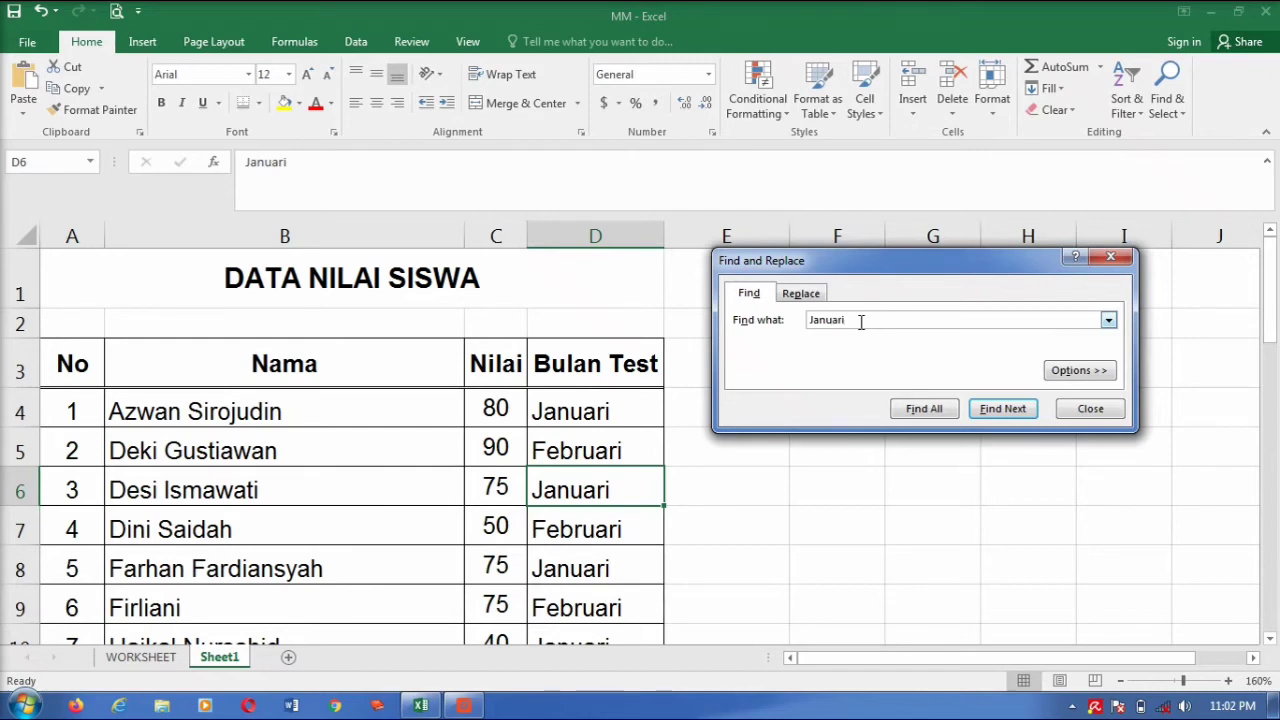
Step through each Januari match in column D until the search wraps back to D4.
click(988, 411)
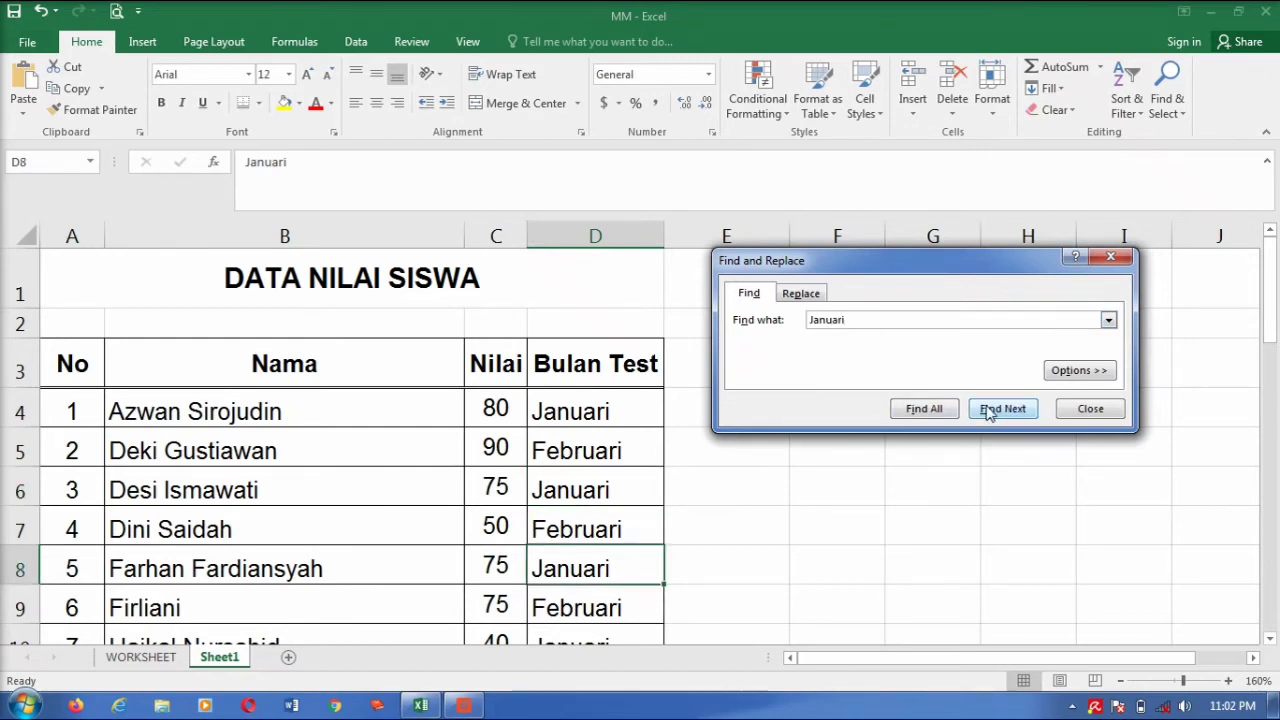
click(988, 411)
click(988, 411)
click(988, 411)
click(988, 411)
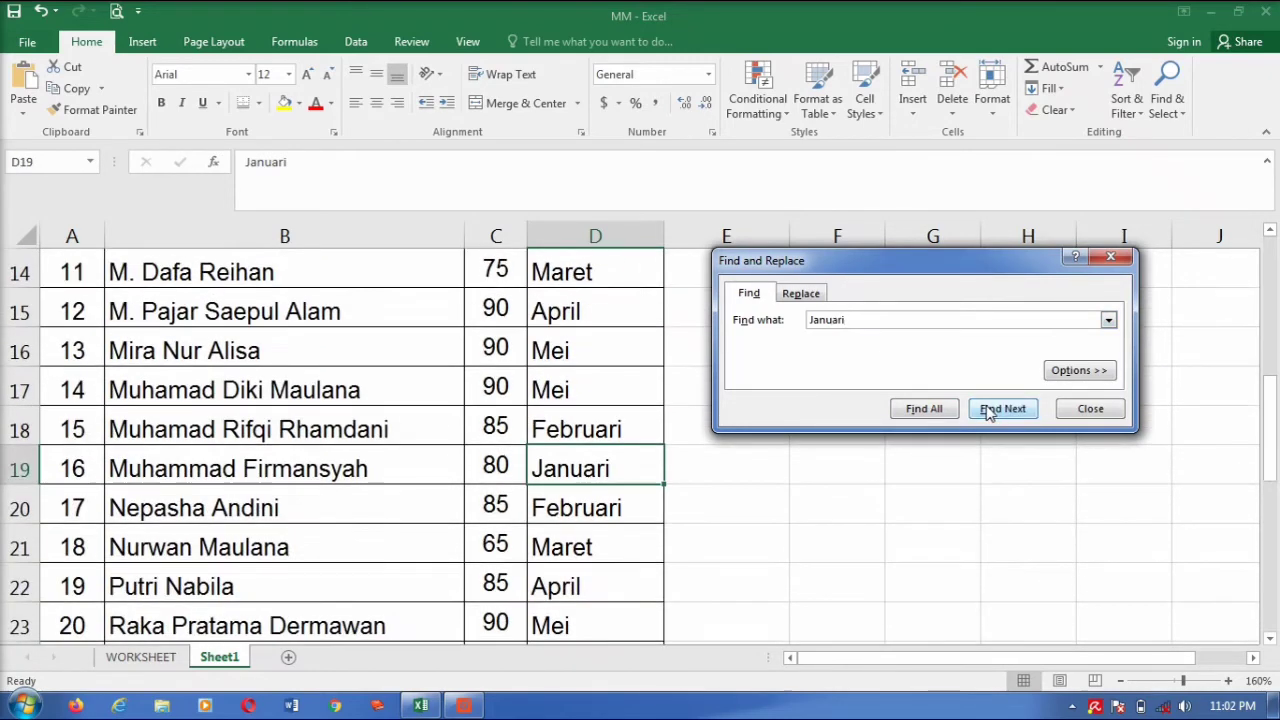
click(988, 411)
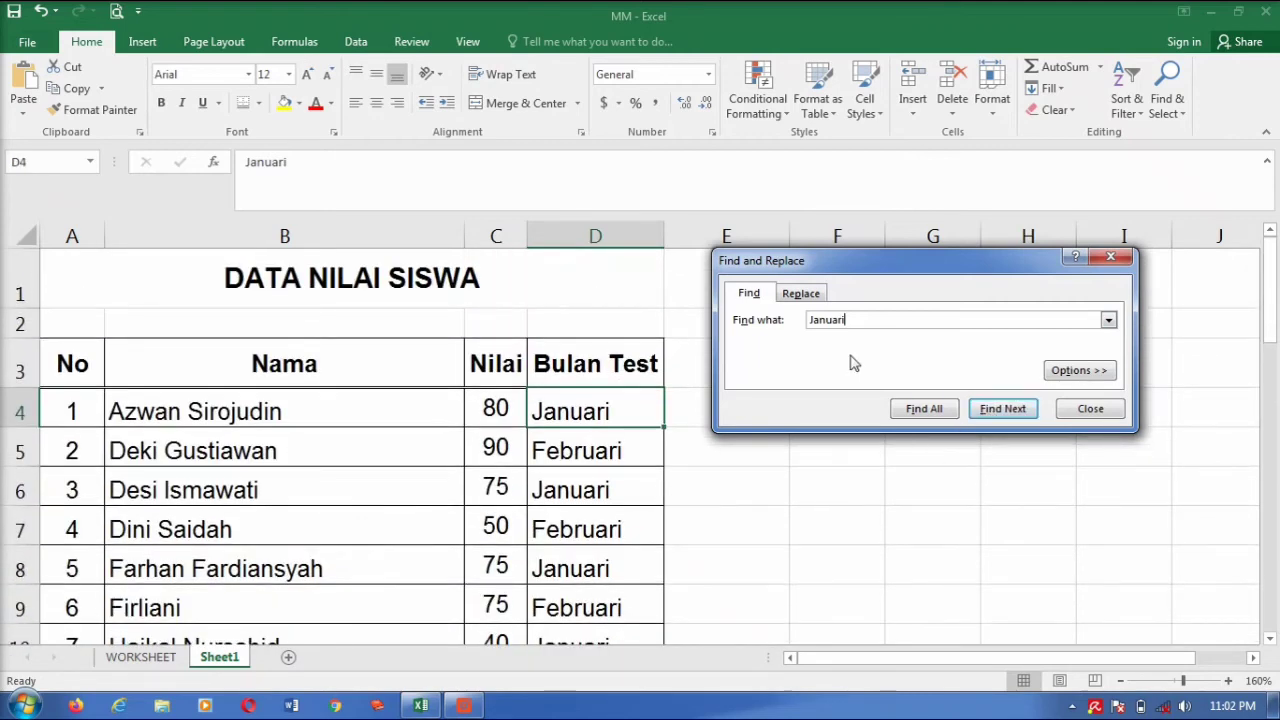
click(806, 300)
click(764, 302)
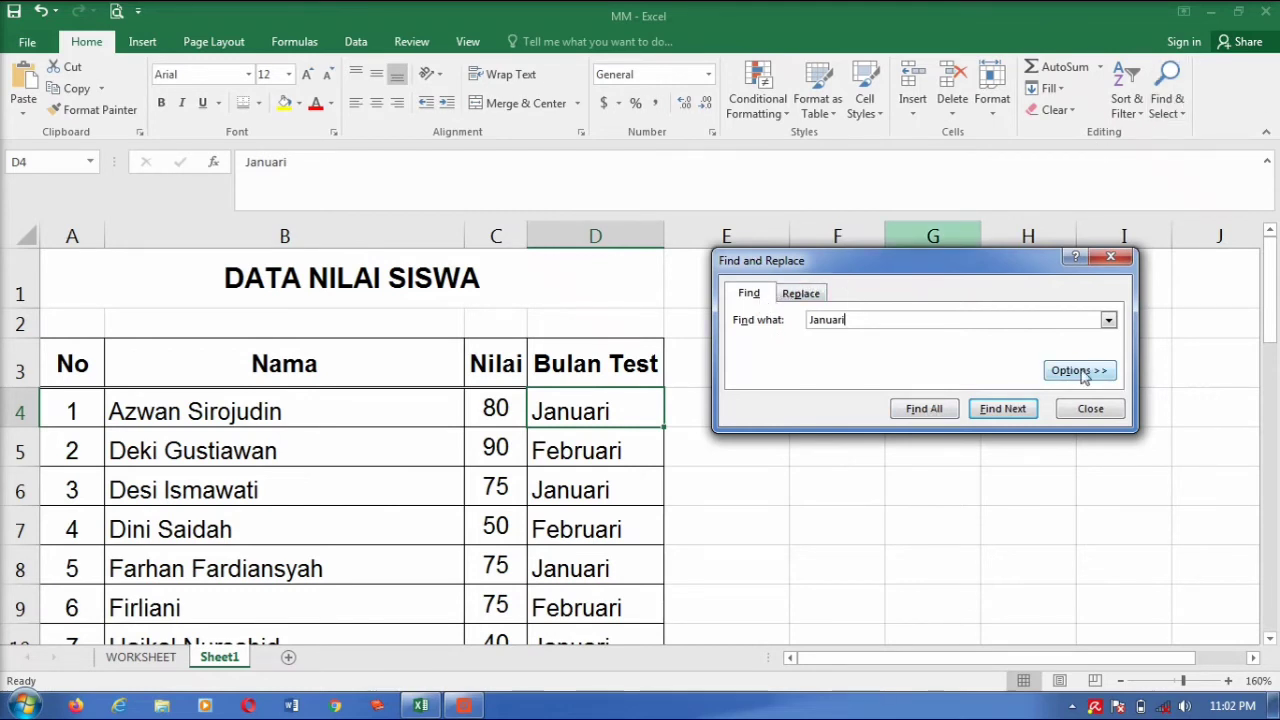
Reopen the Find dialog for Januari from Find & Select.
click(1083, 372)
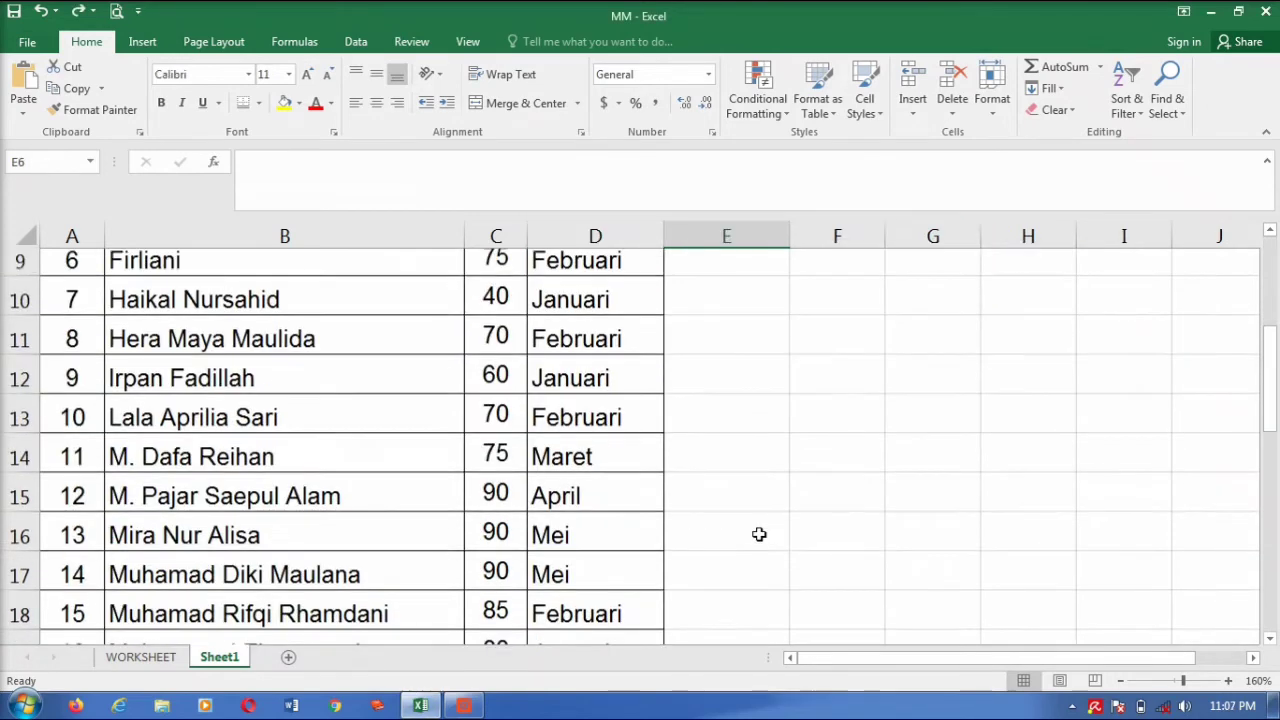
scroll(757, 531, up, 3)
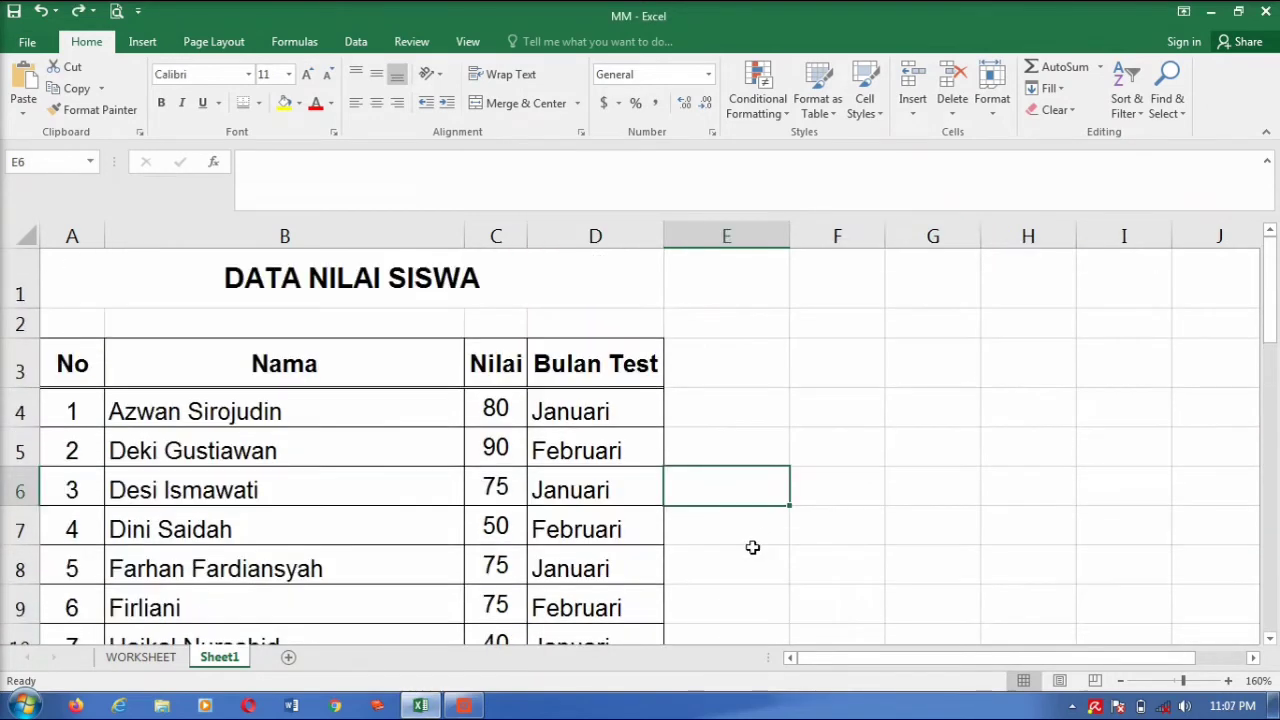
click(1176, 113)
click(1150, 133)
text(Januari)
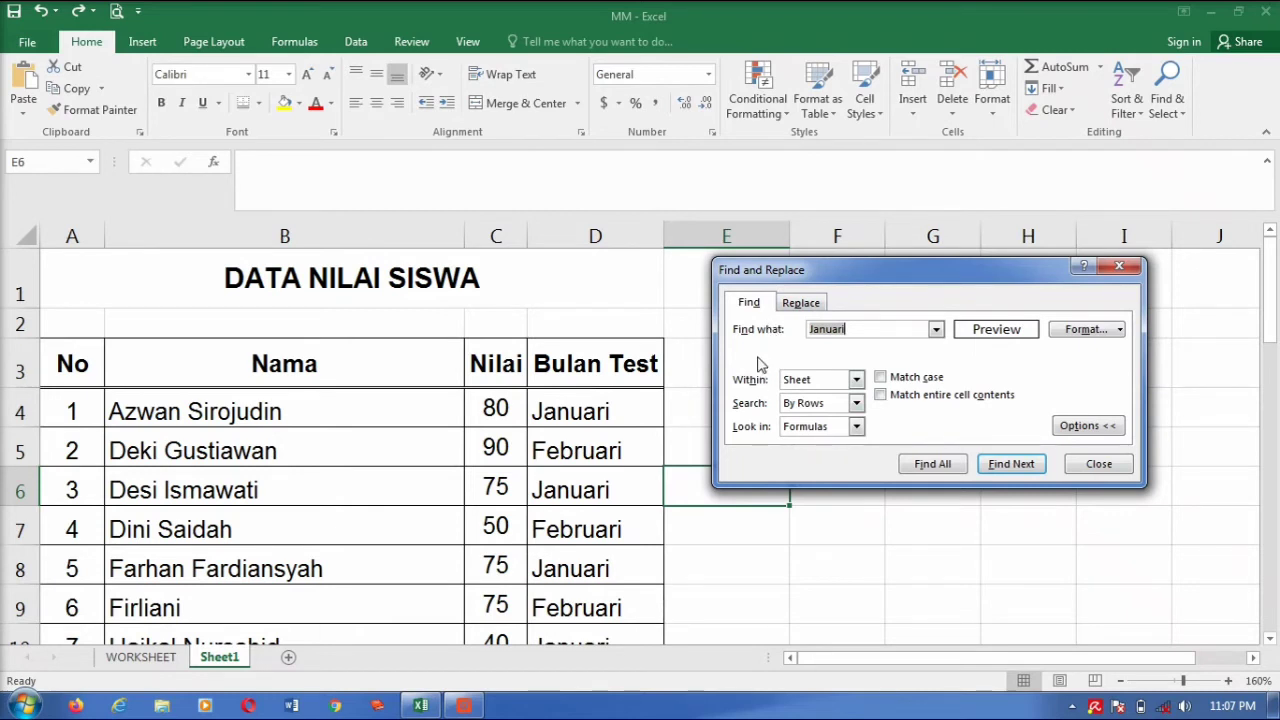
Switch between the Replace and Find pages, ending on Find with Januari.
click(806, 305)
click(750, 302)
click(812, 306)
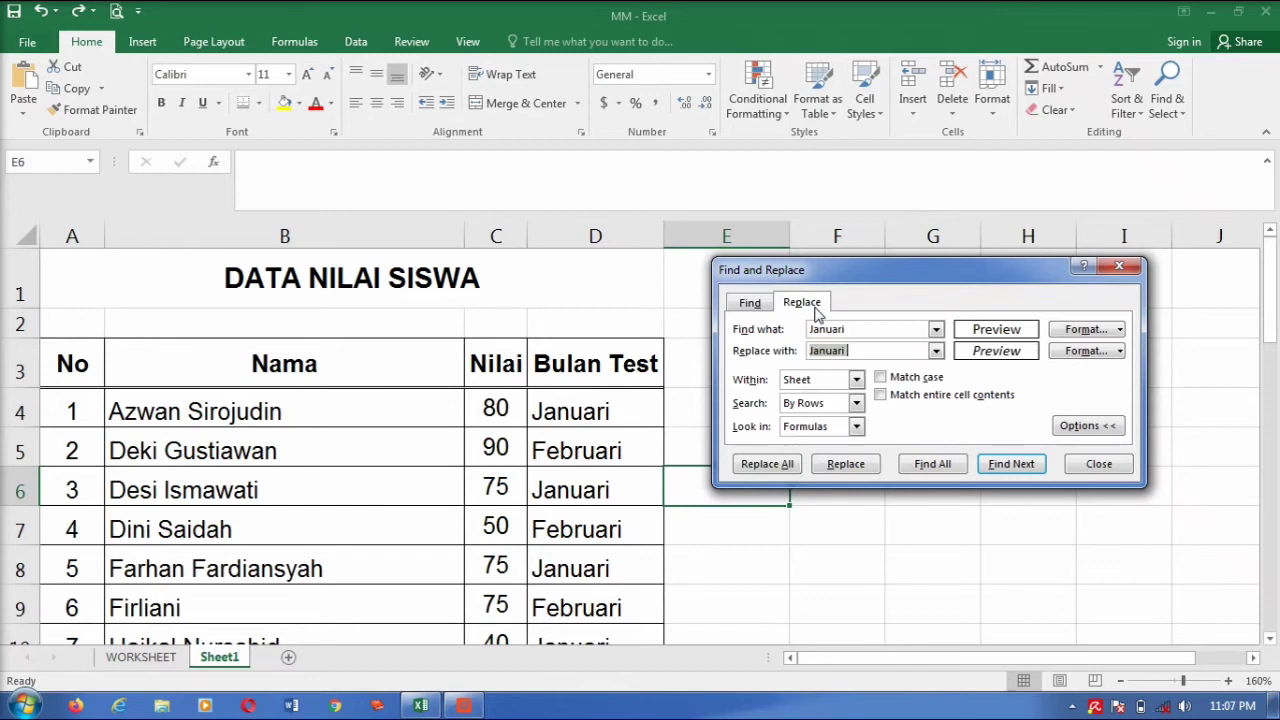
click(849, 351)
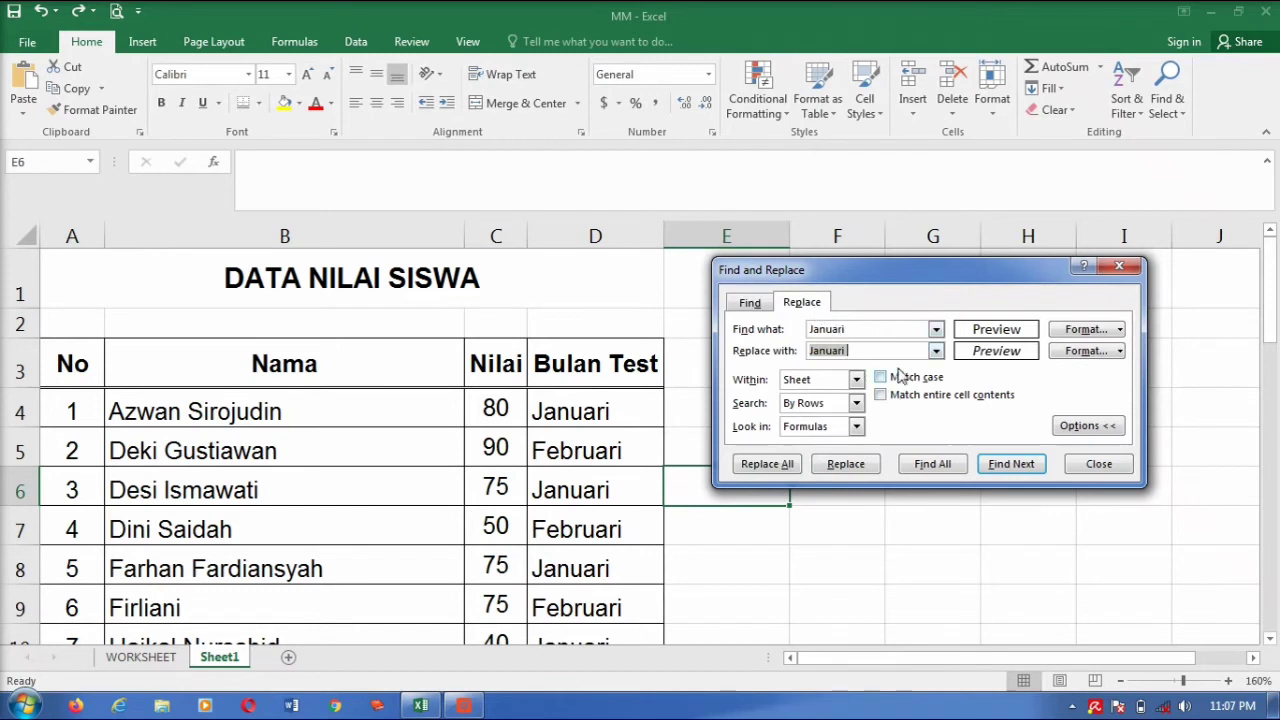
click(749, 303)
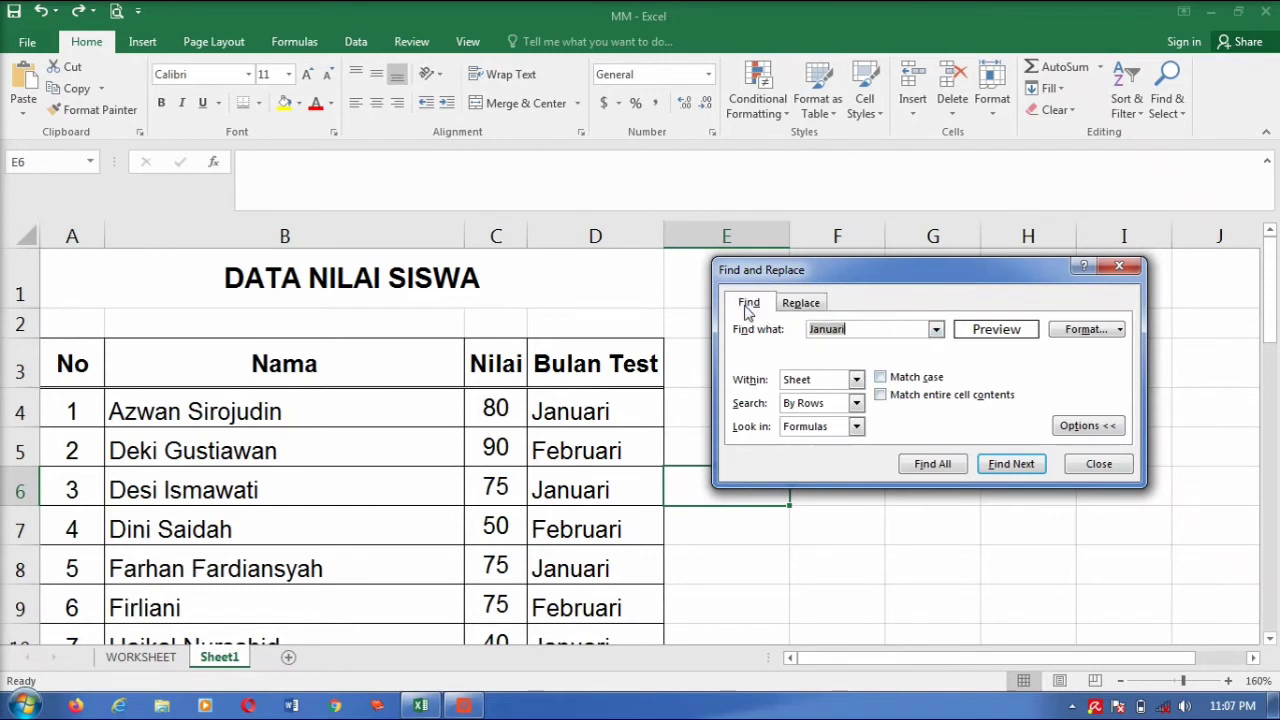
Show the extra options and set Within to Sheet and Search to By Rows.
click(1090, 427)
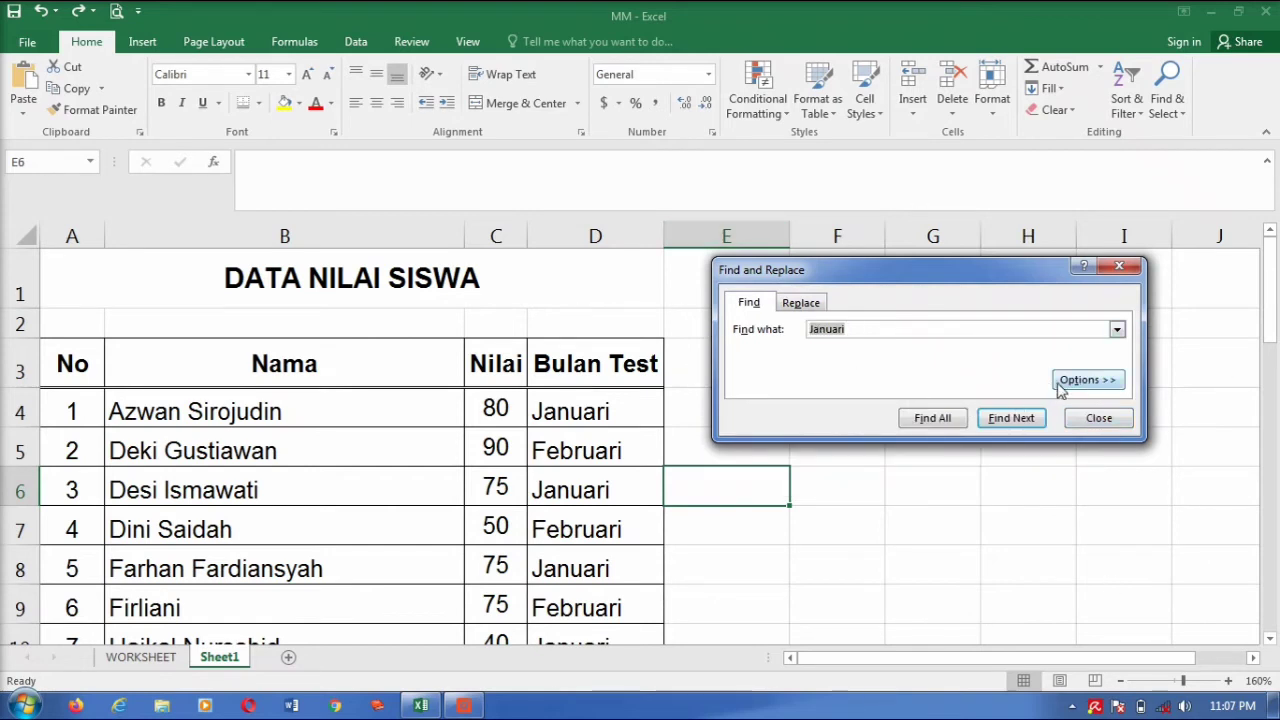
click(1084, 385)
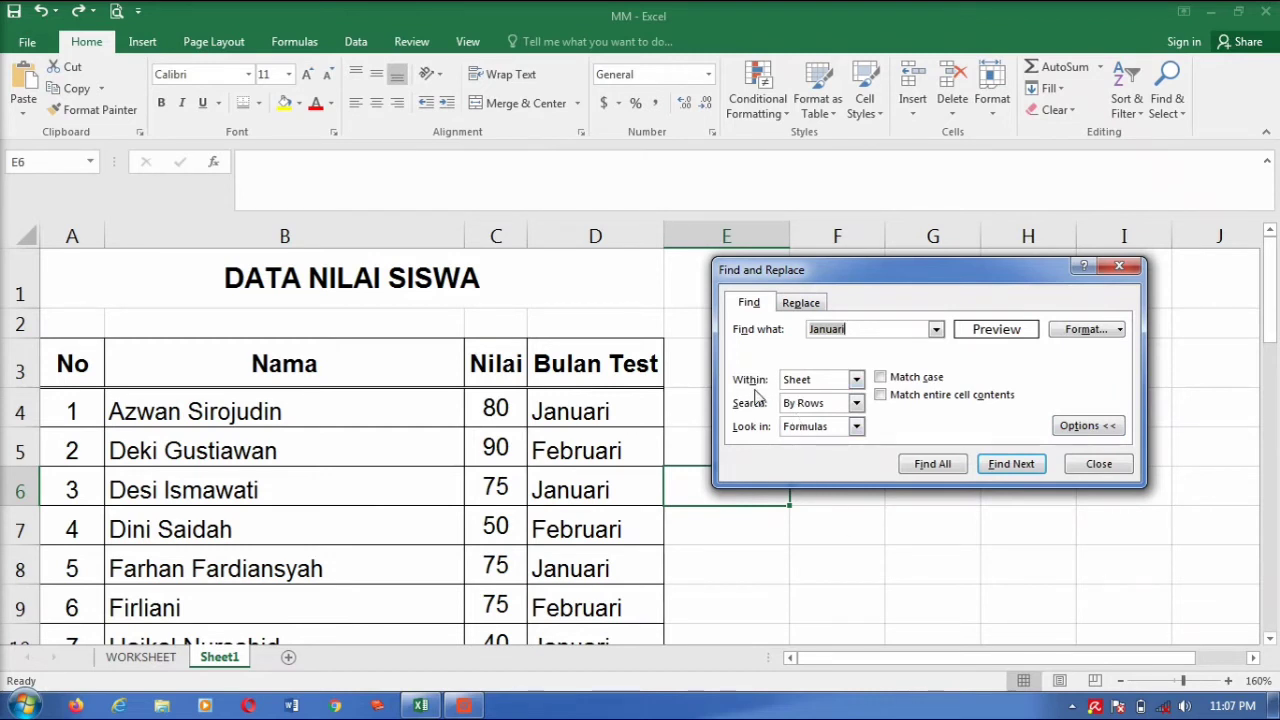
click(856, 381)
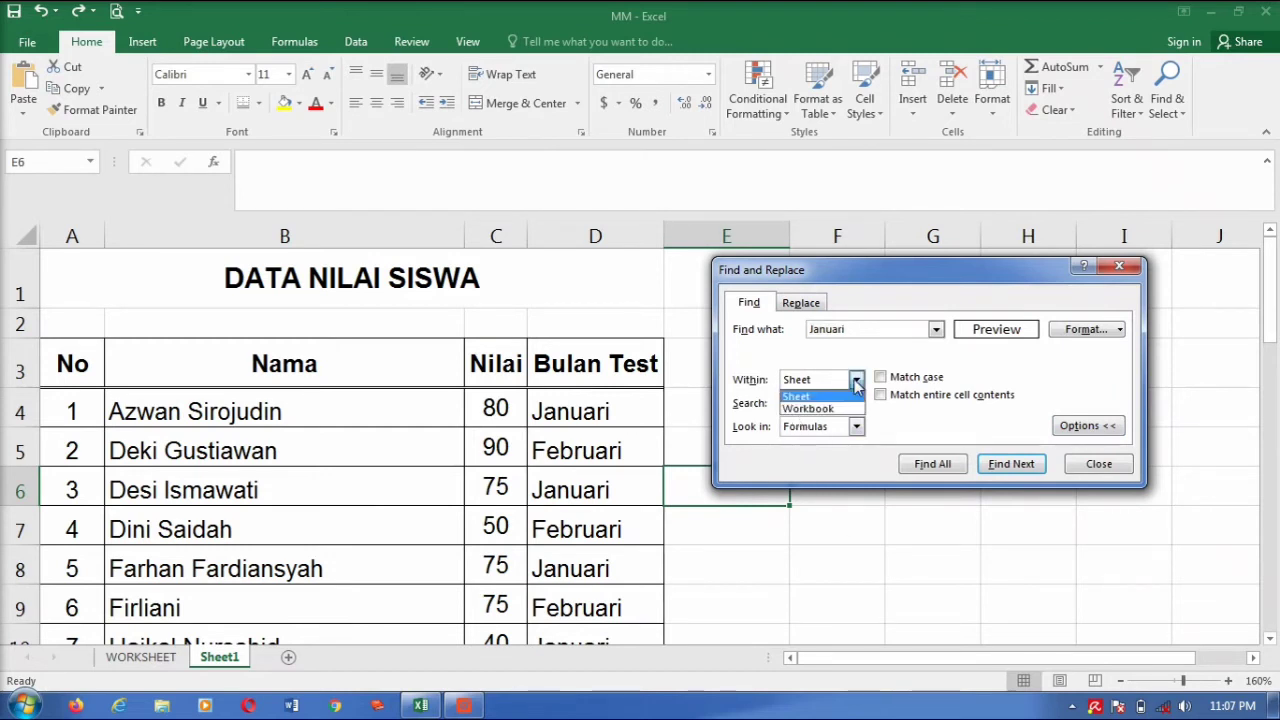
click(856, 383)
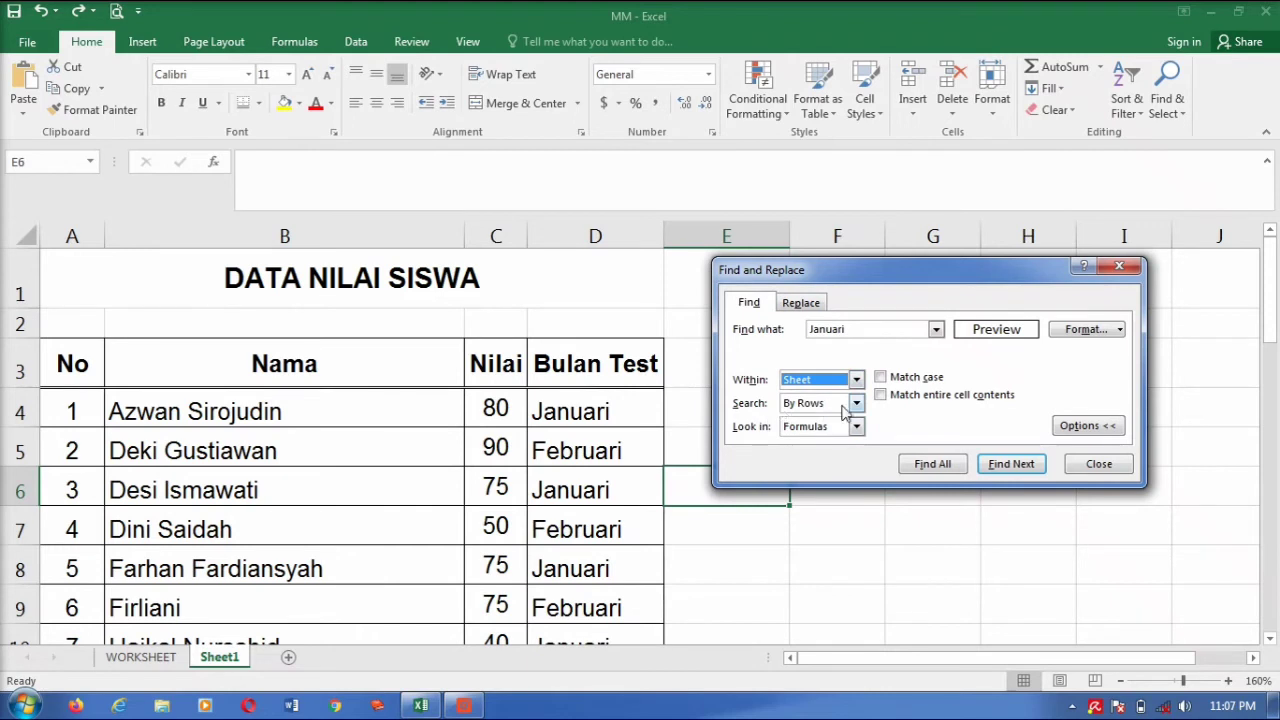
click(856, 405)
click(856, 405)
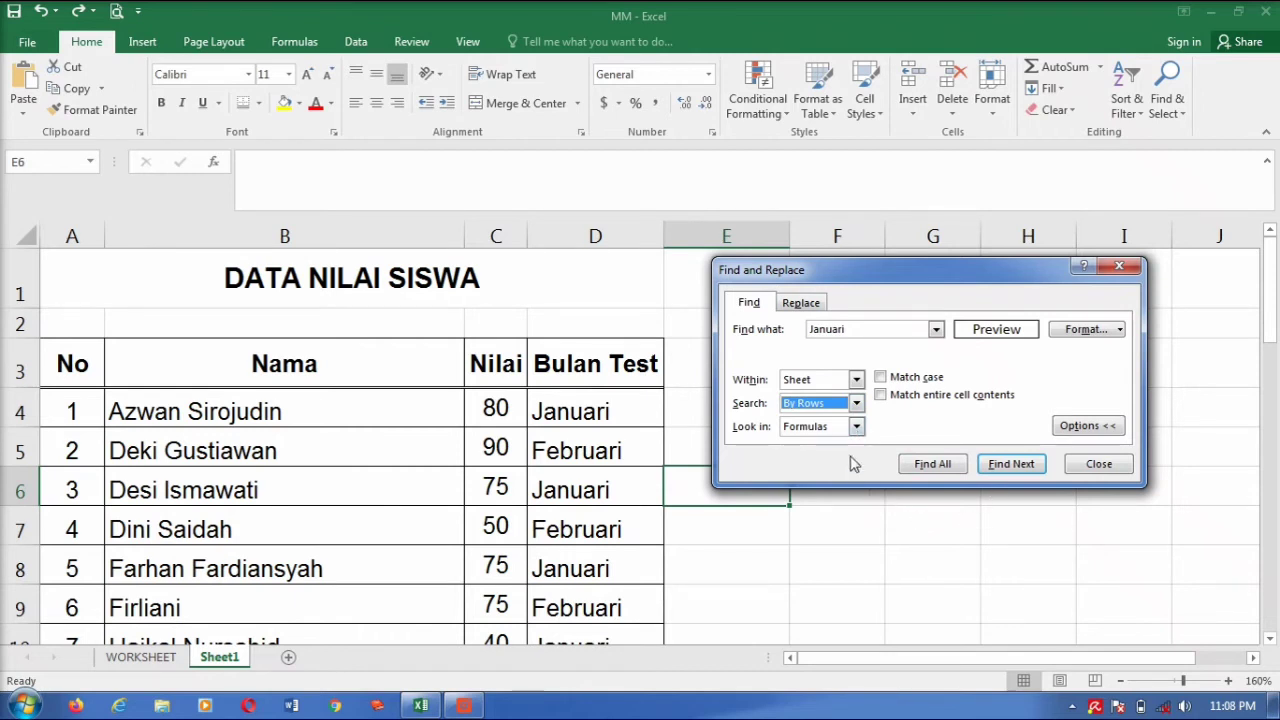
Open Find Format and browse its Number, Alignment, Font and Border tabs.
click(1081, 330)
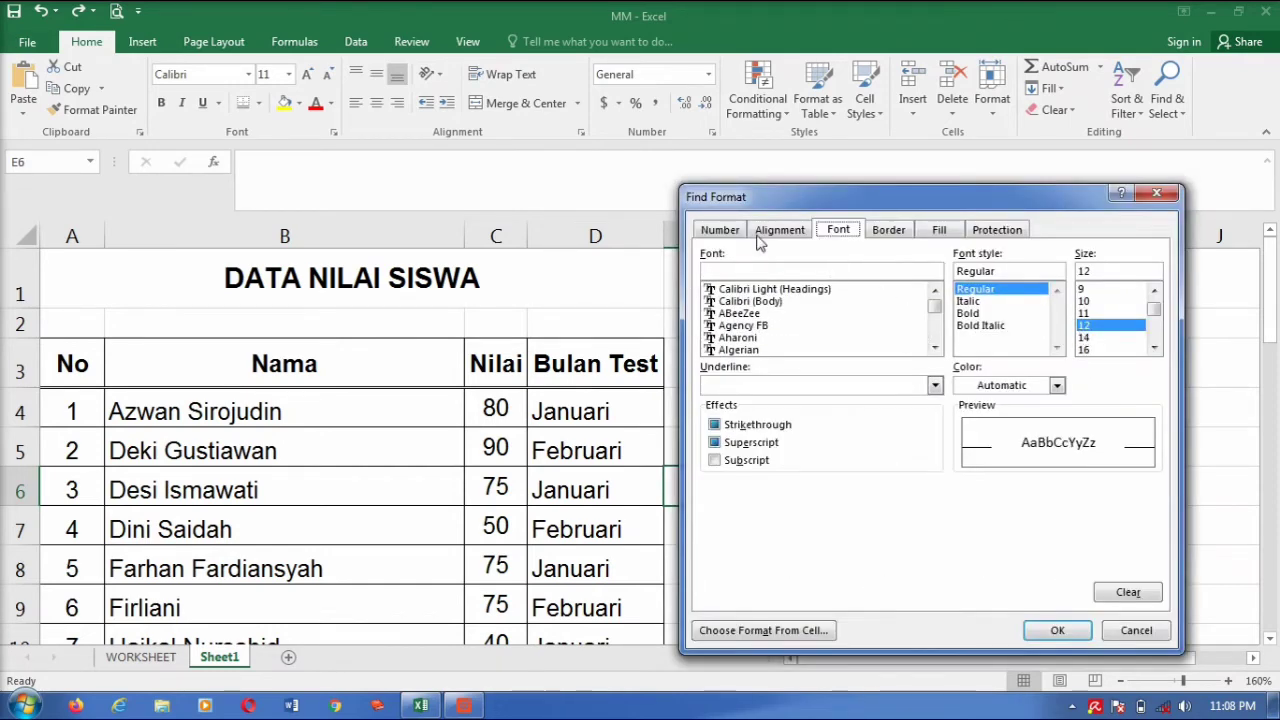
click(757, 233)
click(731, 234)
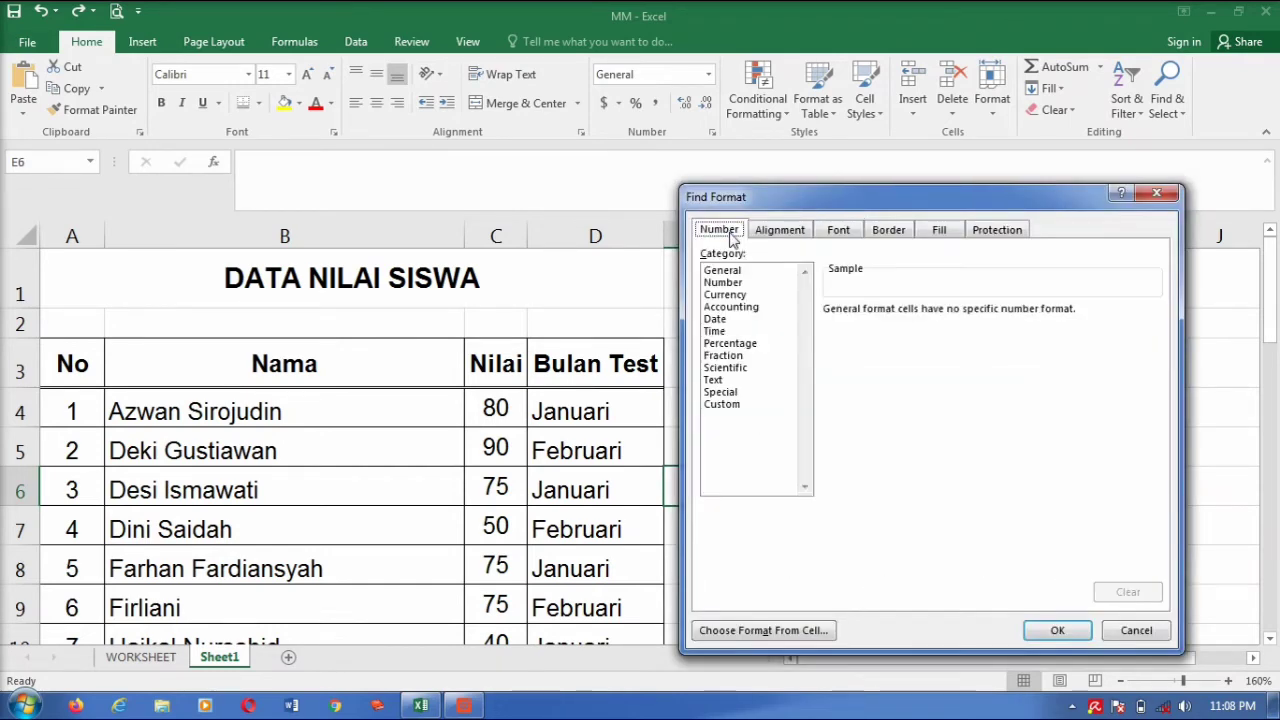
click(778, 232)
click(830, 232)
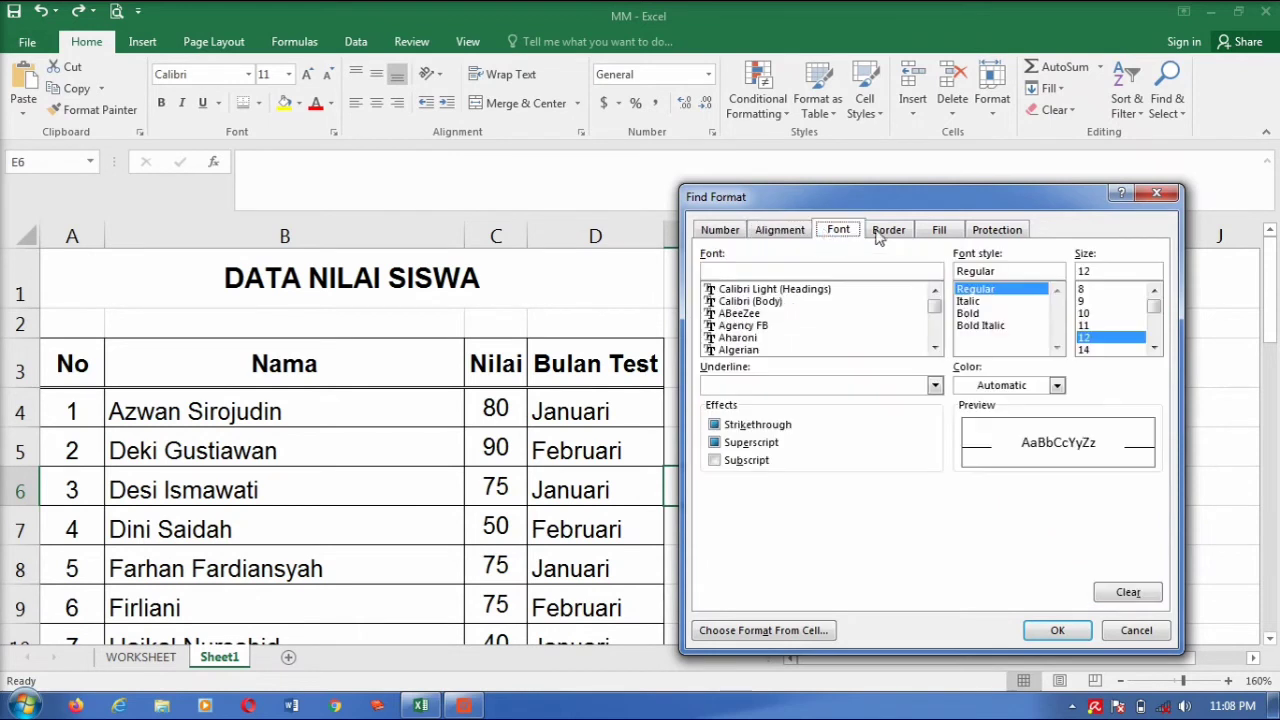
click(880, 232)
Revisit the format tabs, then close Find Format and the Find and Replace dialog.
click(784, 236)
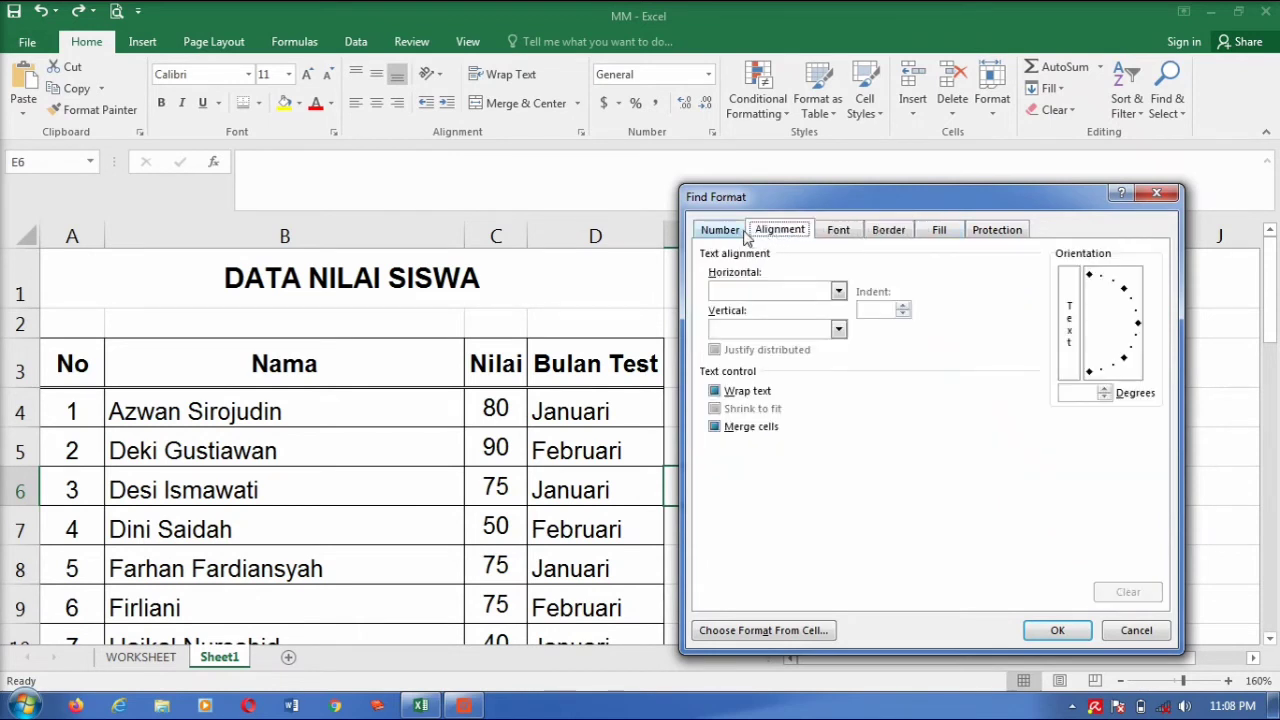
click(740, 232)
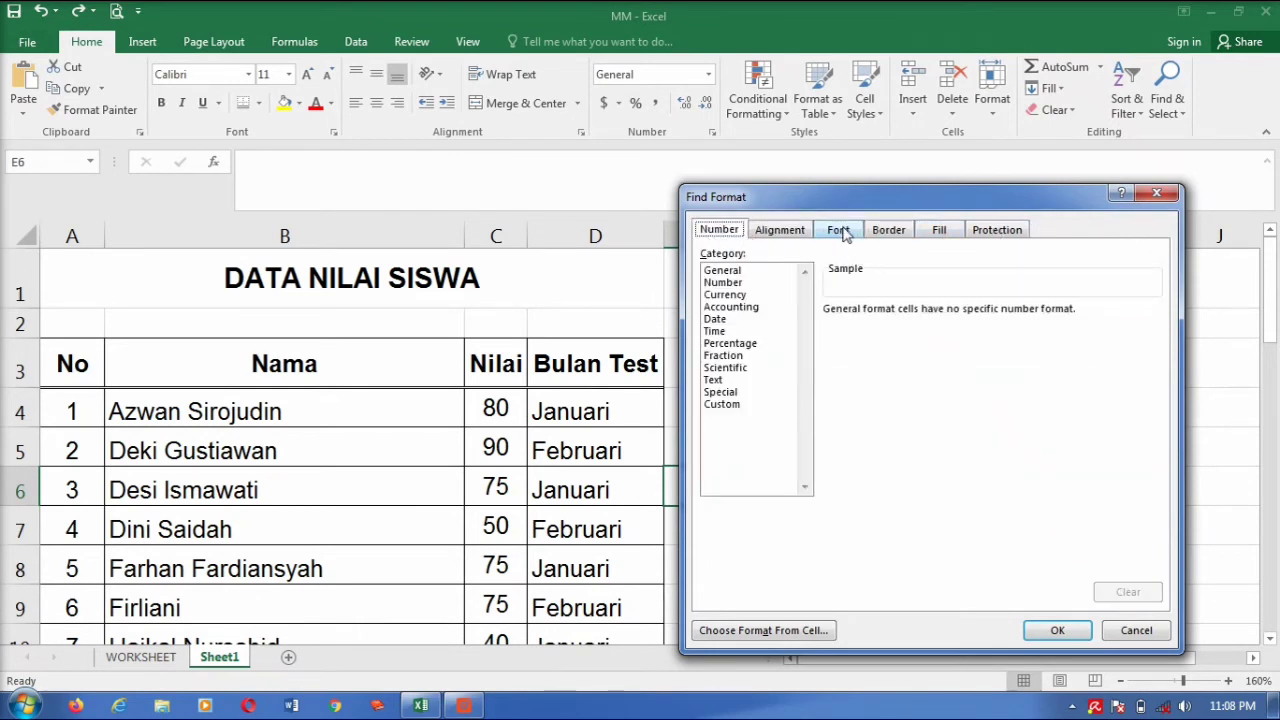
click(800, 232)
click(862, 232)
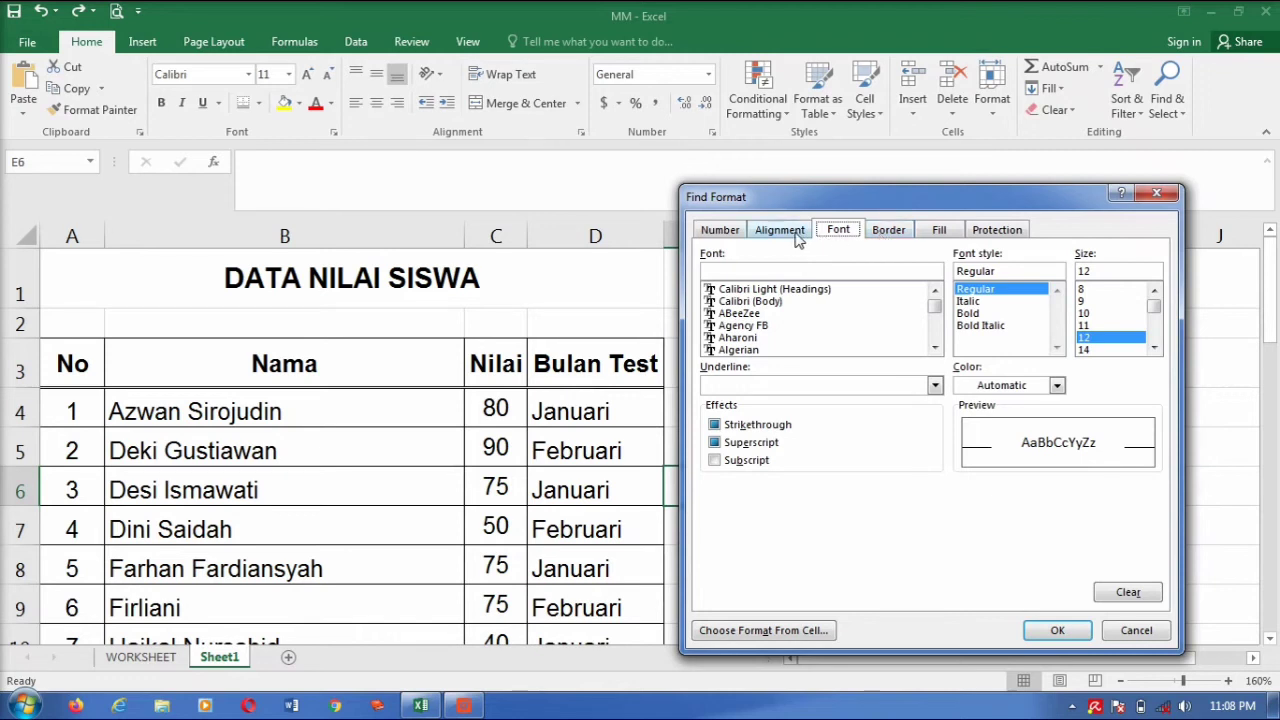
click(734, 235)
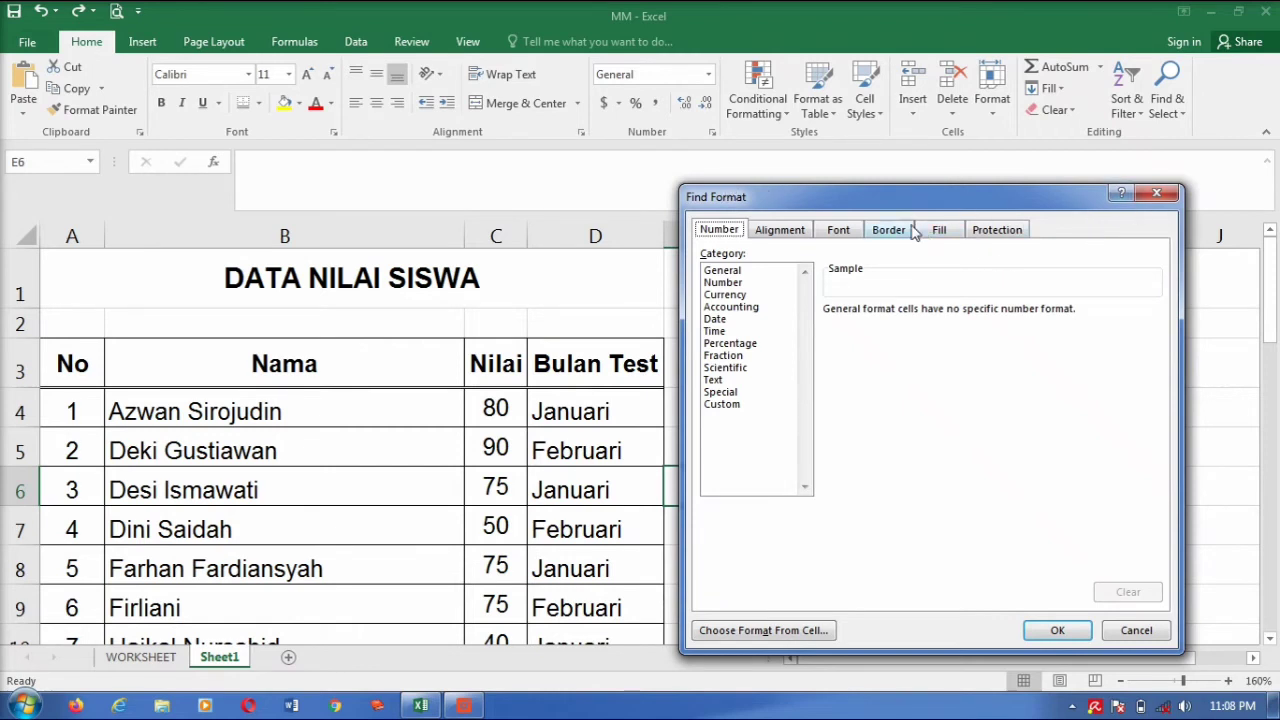
click(1156, 194)
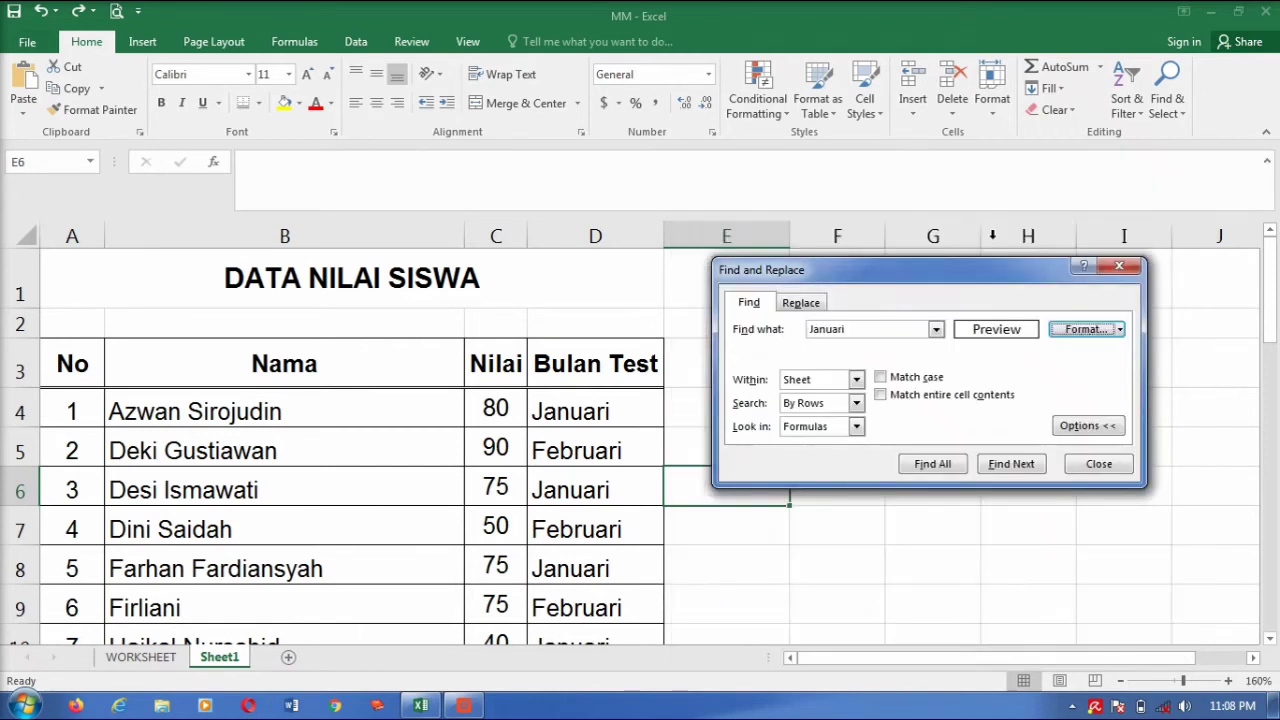
click(1119, 265)
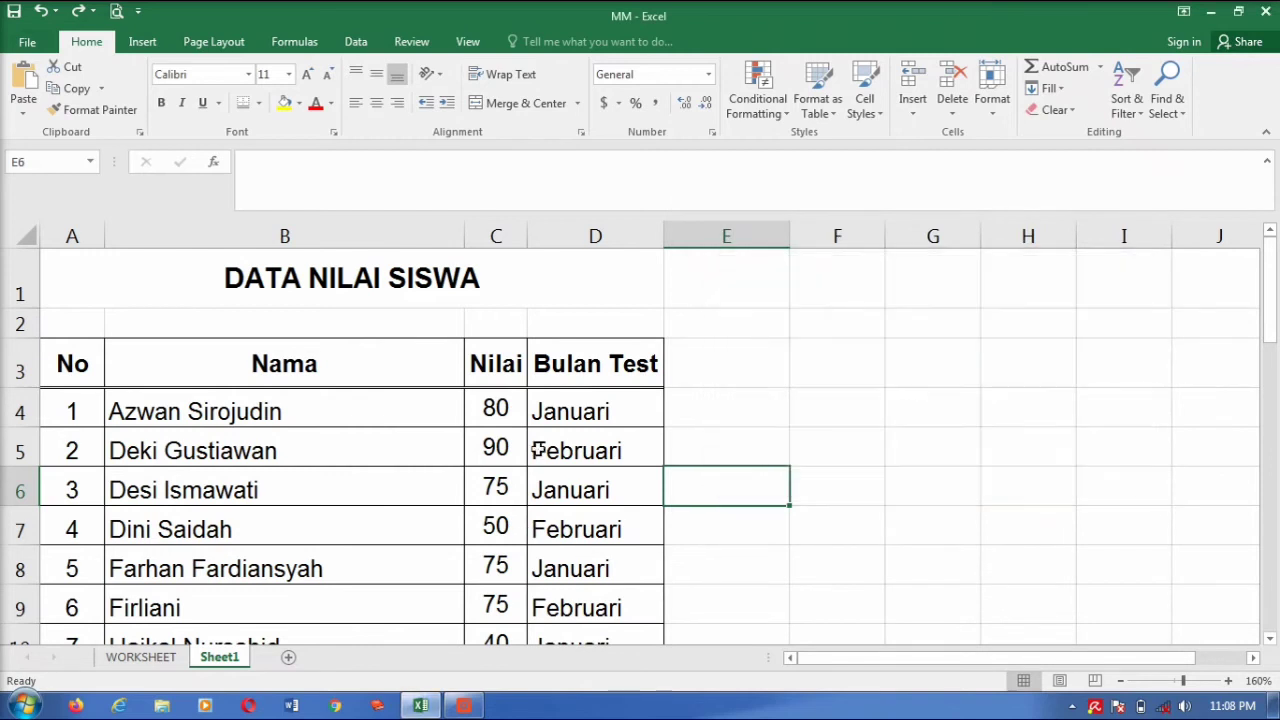
Italicize the Januari in D6, then deselect it and scroll through the sheet.
click(600, 494)
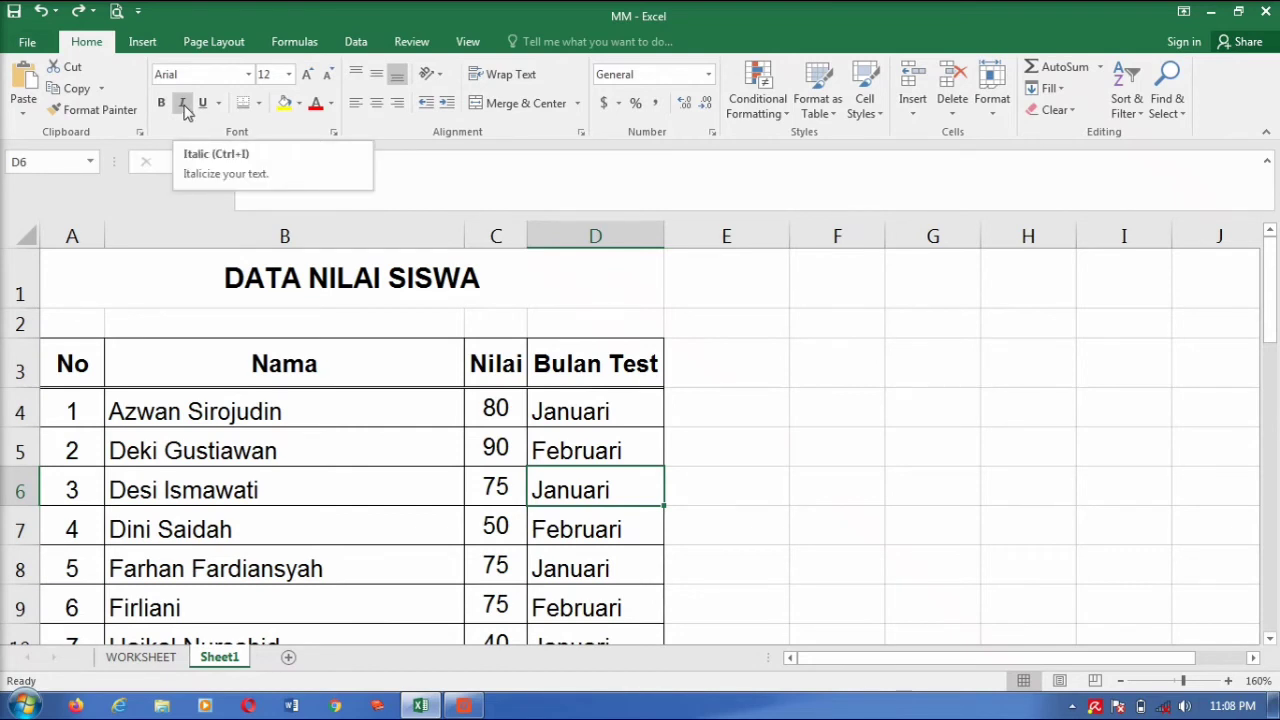
click(183, 104)
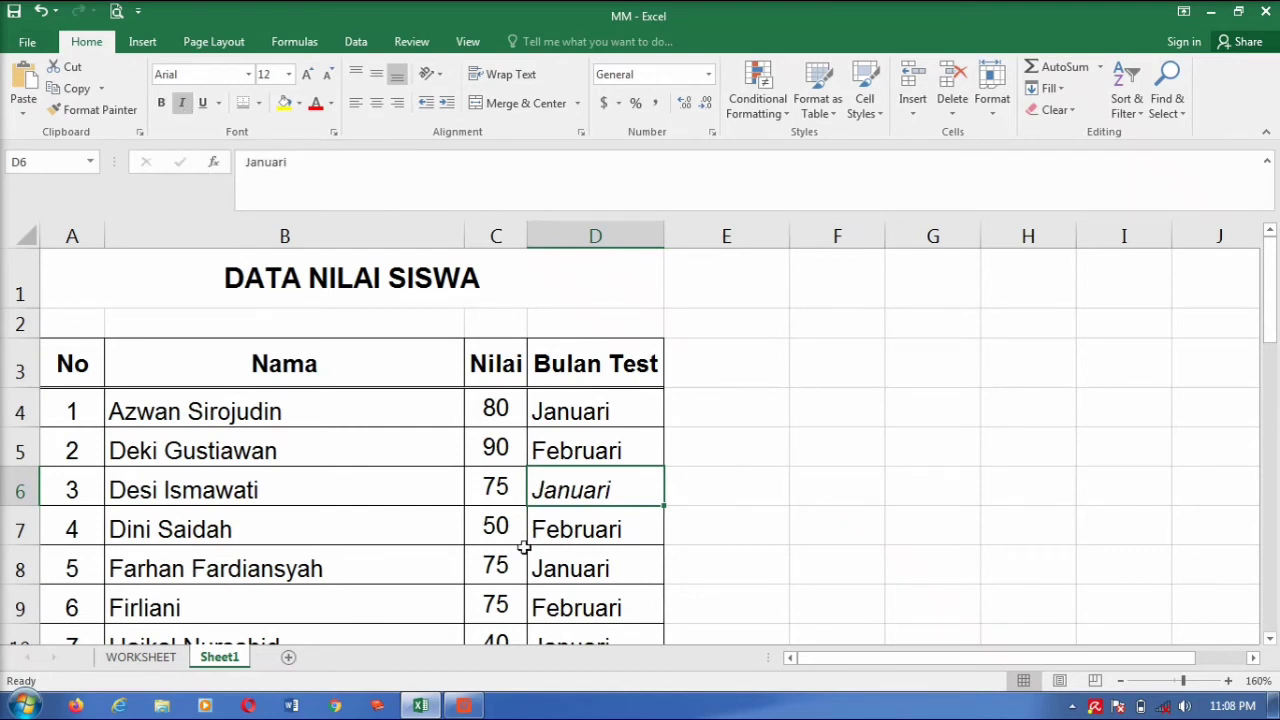
click(722, 566)
scroll(586, 508, down, 6)
scroll(583, 511, down, 5)
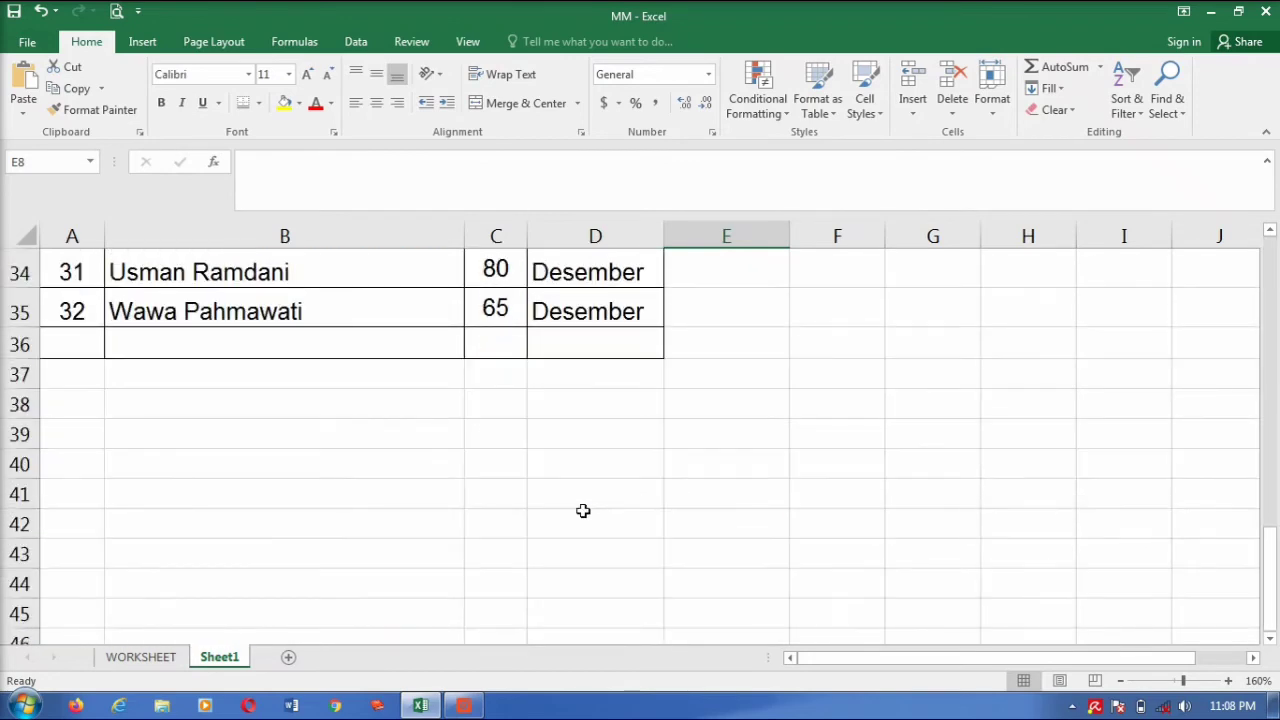
scroll(557, 506, up, 3)
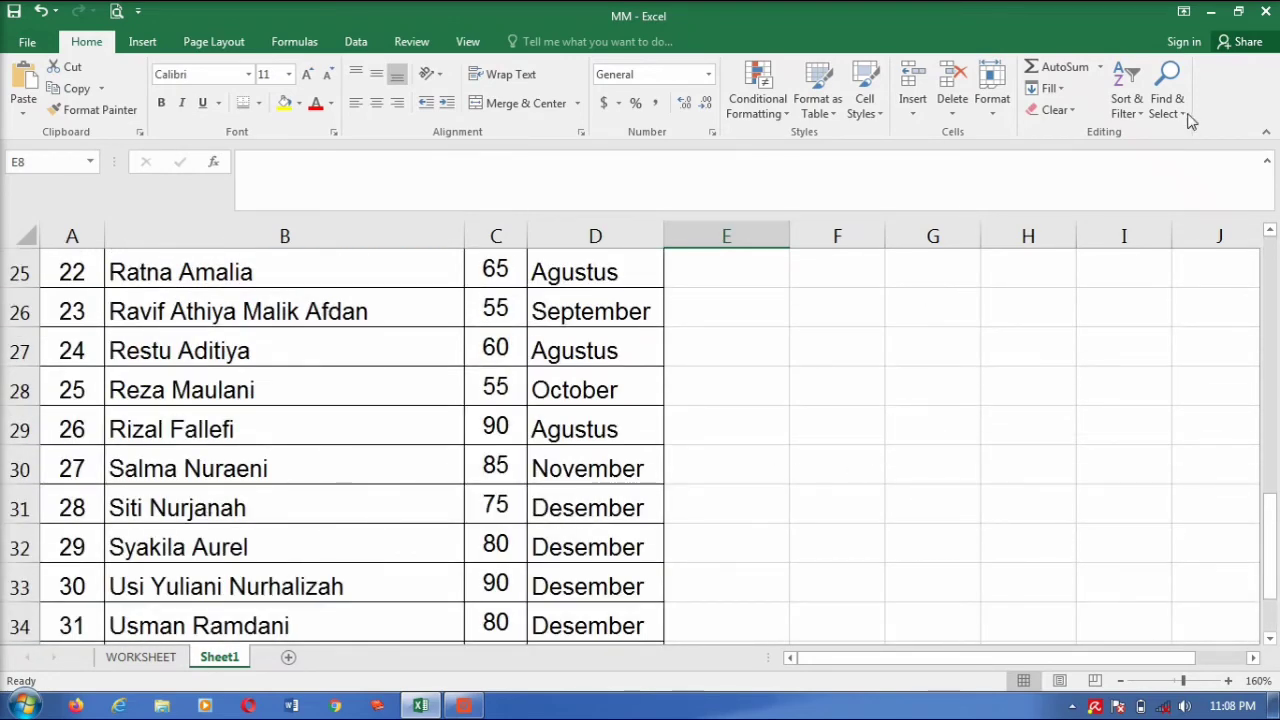
click(1022, 415)
Reopen Find (Ctrl+F) with Januari as the search term and require Italic font style.
key(ctrl+f)
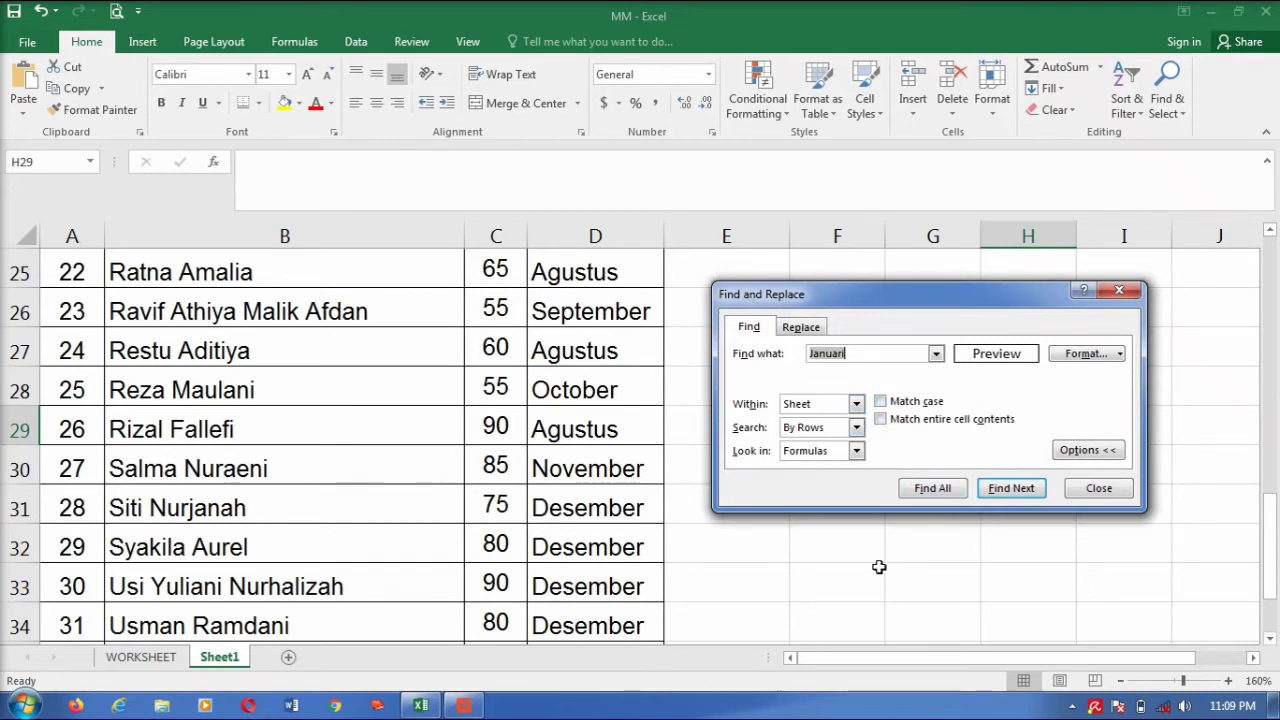
click(867, 356)
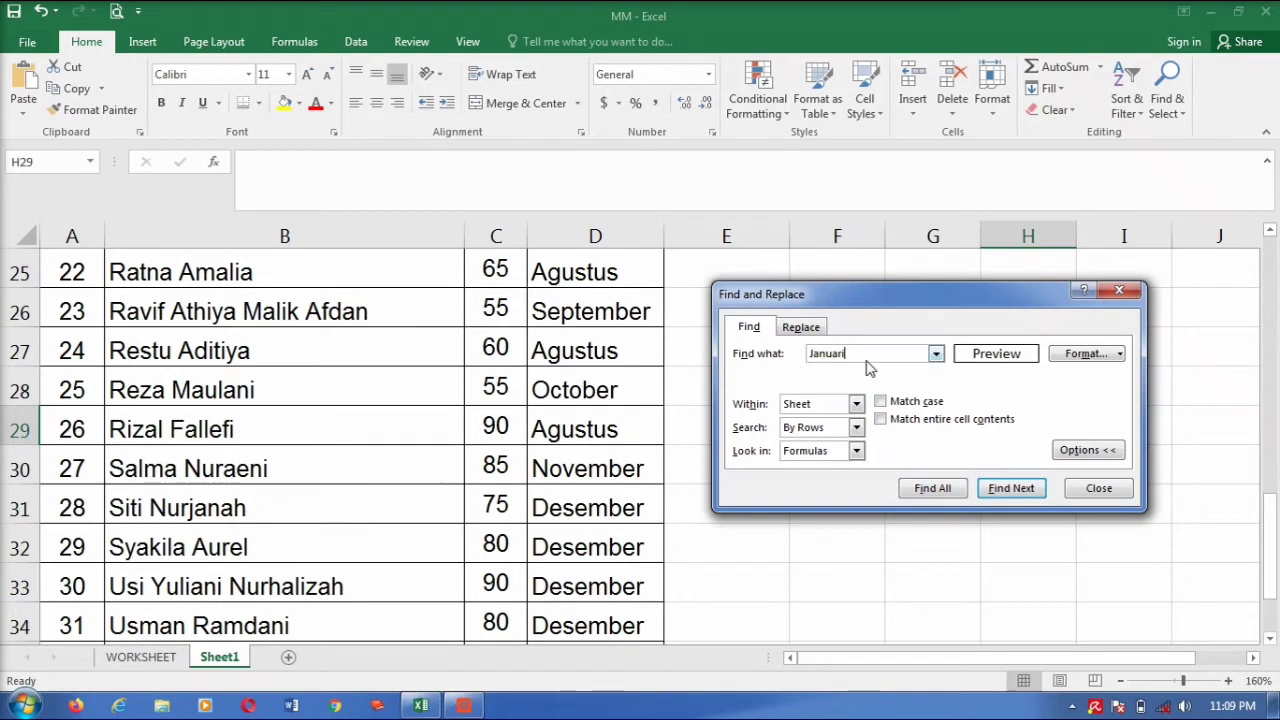
click(936, 355)
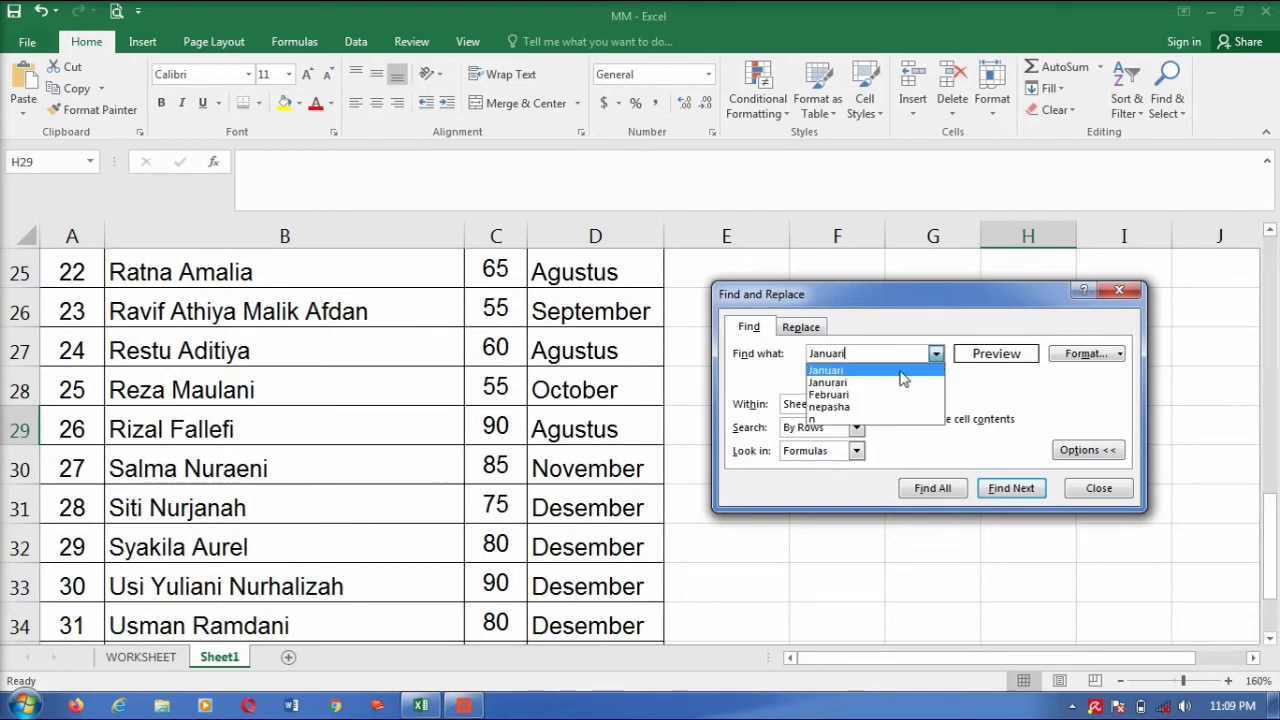
click(900, 372)
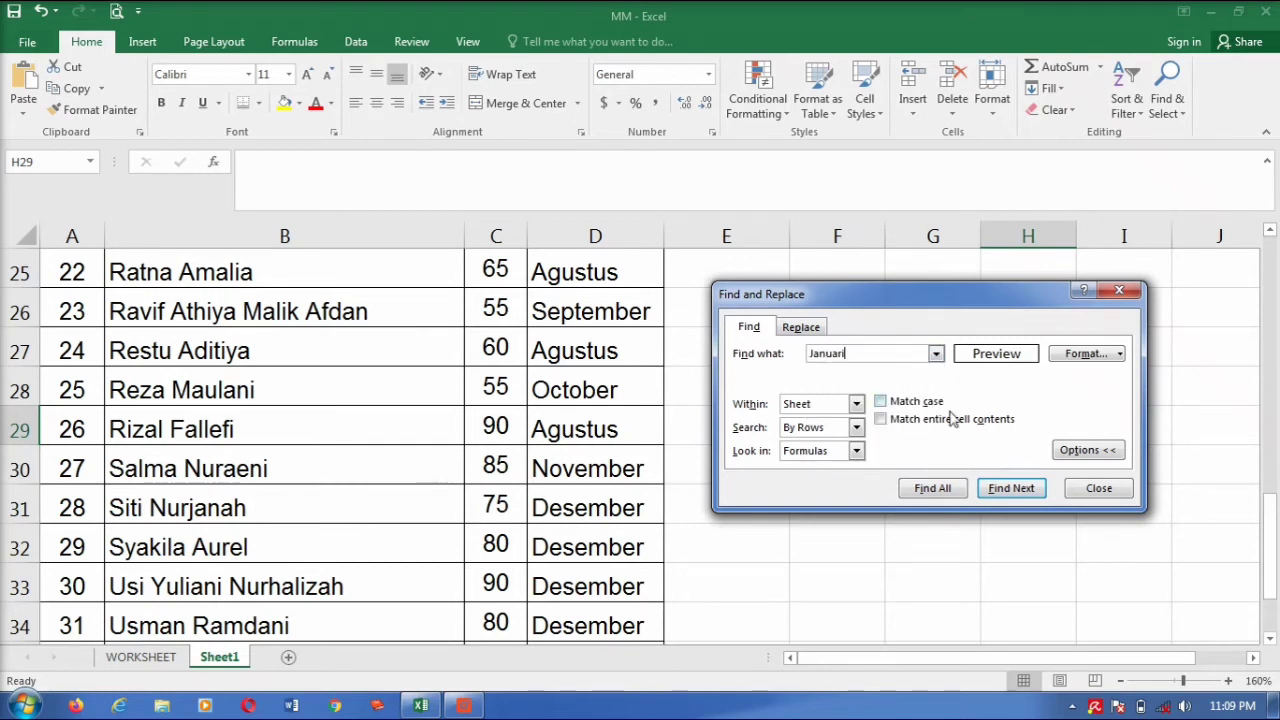
click(1085, 354)
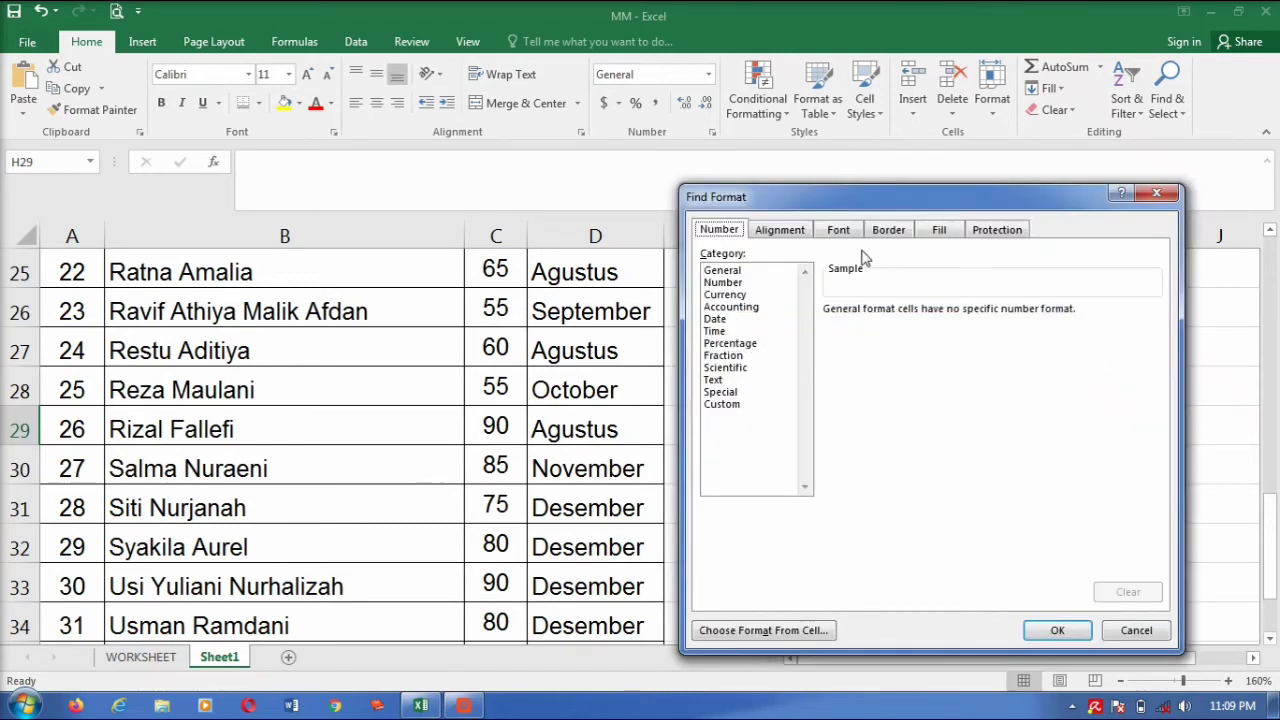
click(836, 230)
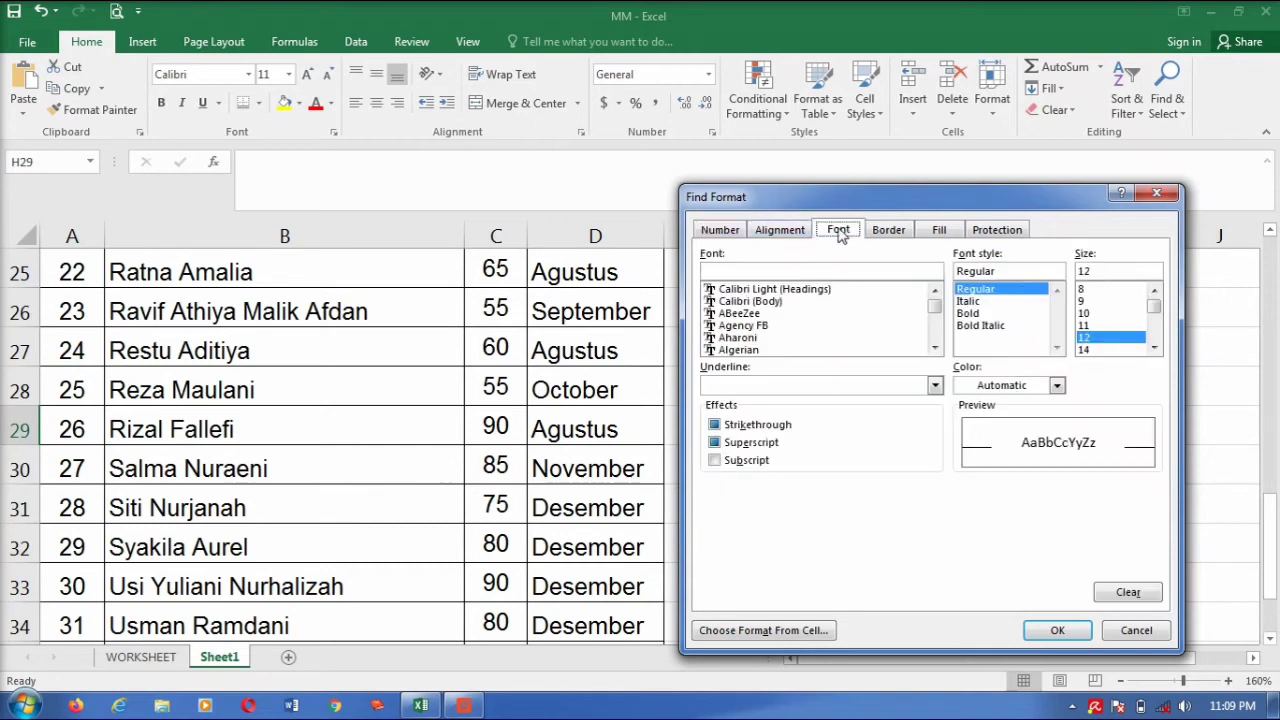
click(792, 234)
click(833, 232)
click(966, 302)
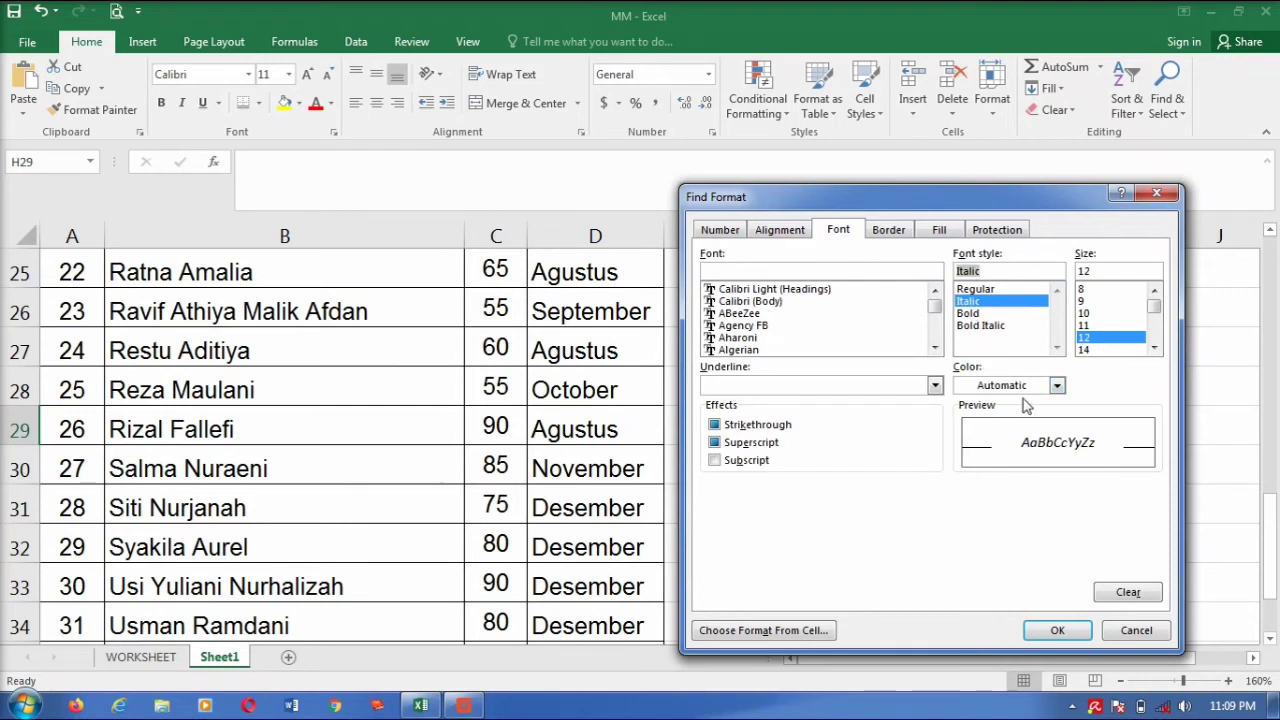
click(1057, 630)
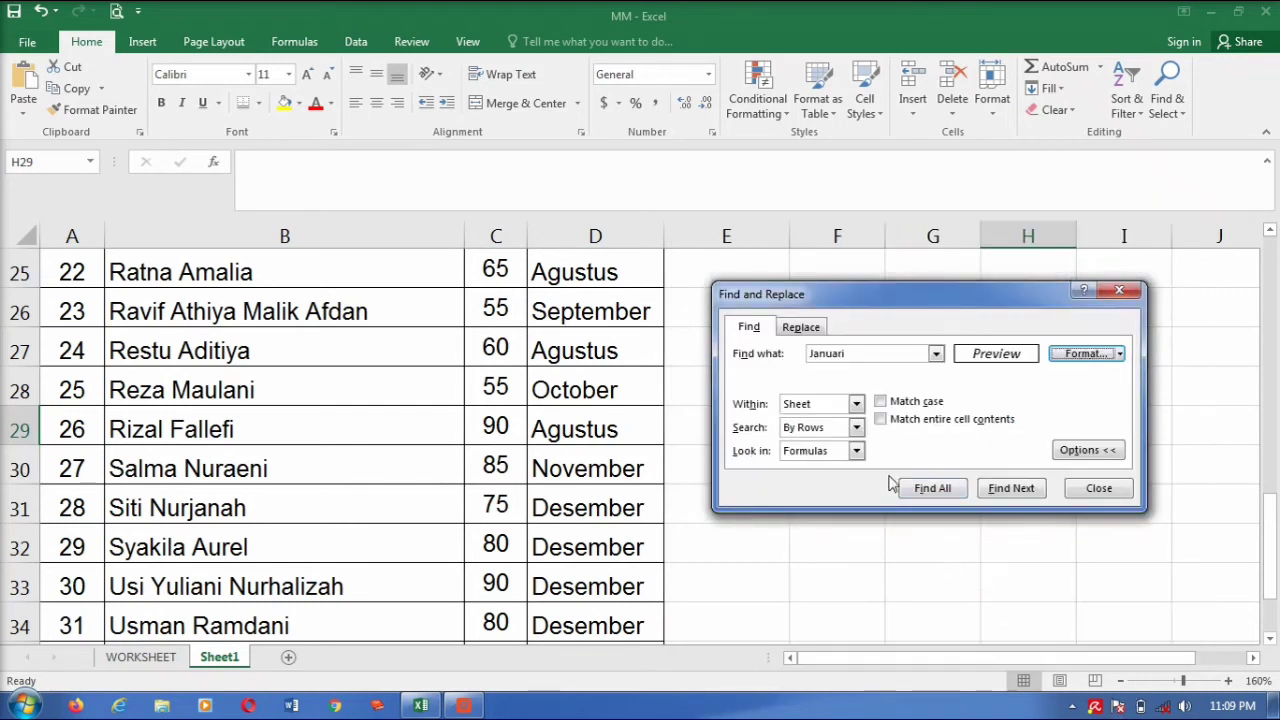
Find the italic Januari, switch to an emptied Replace page, and copy 'Februari' from D5.
click(1008, 488)
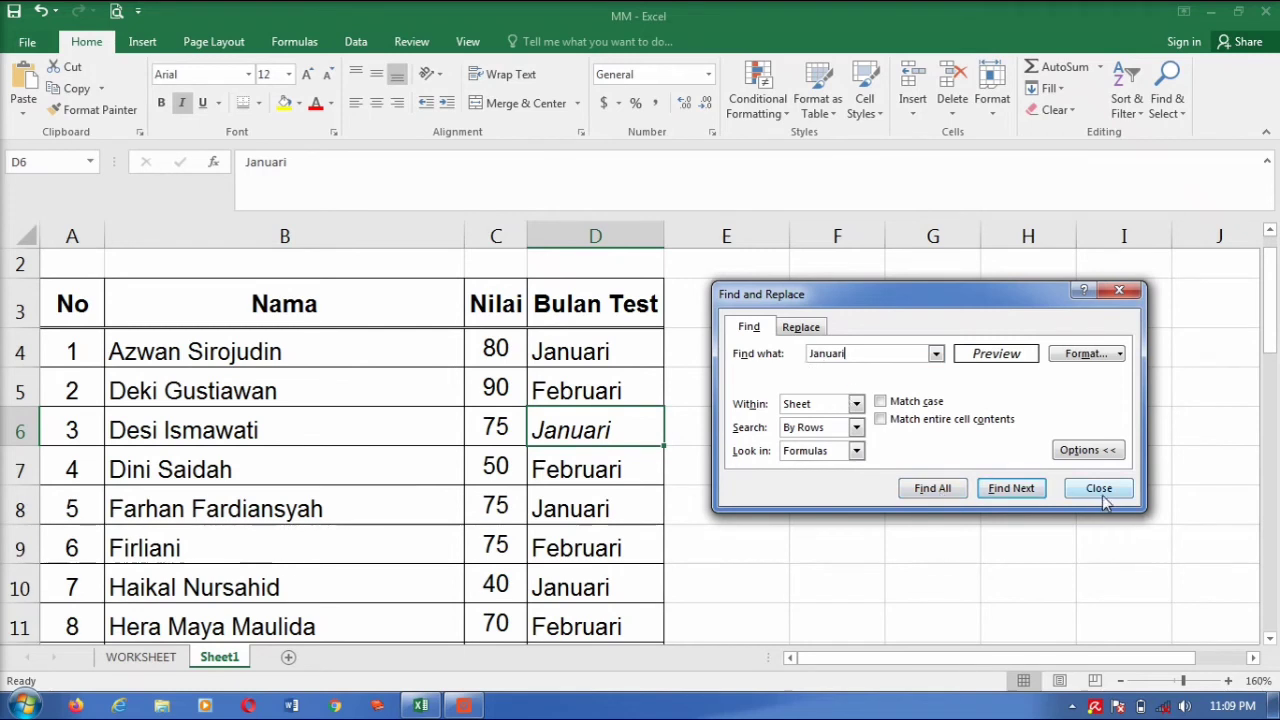
click(805, 328)
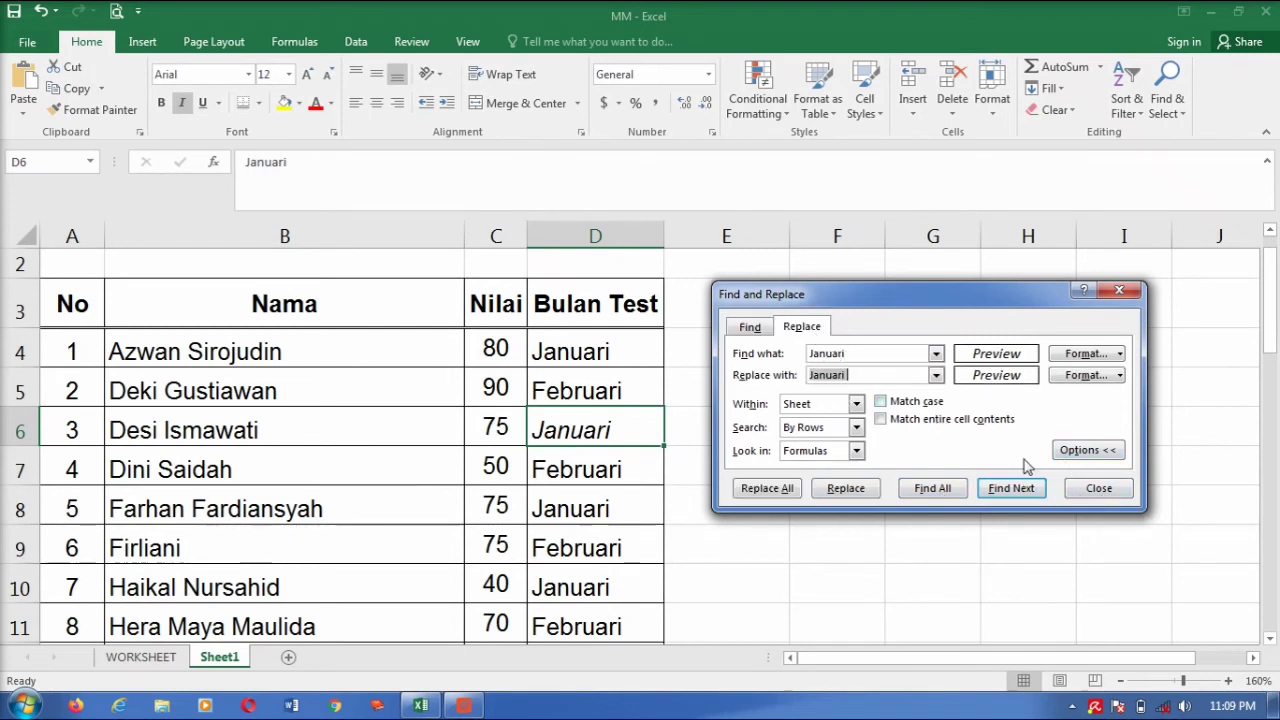
click(1087, 458)
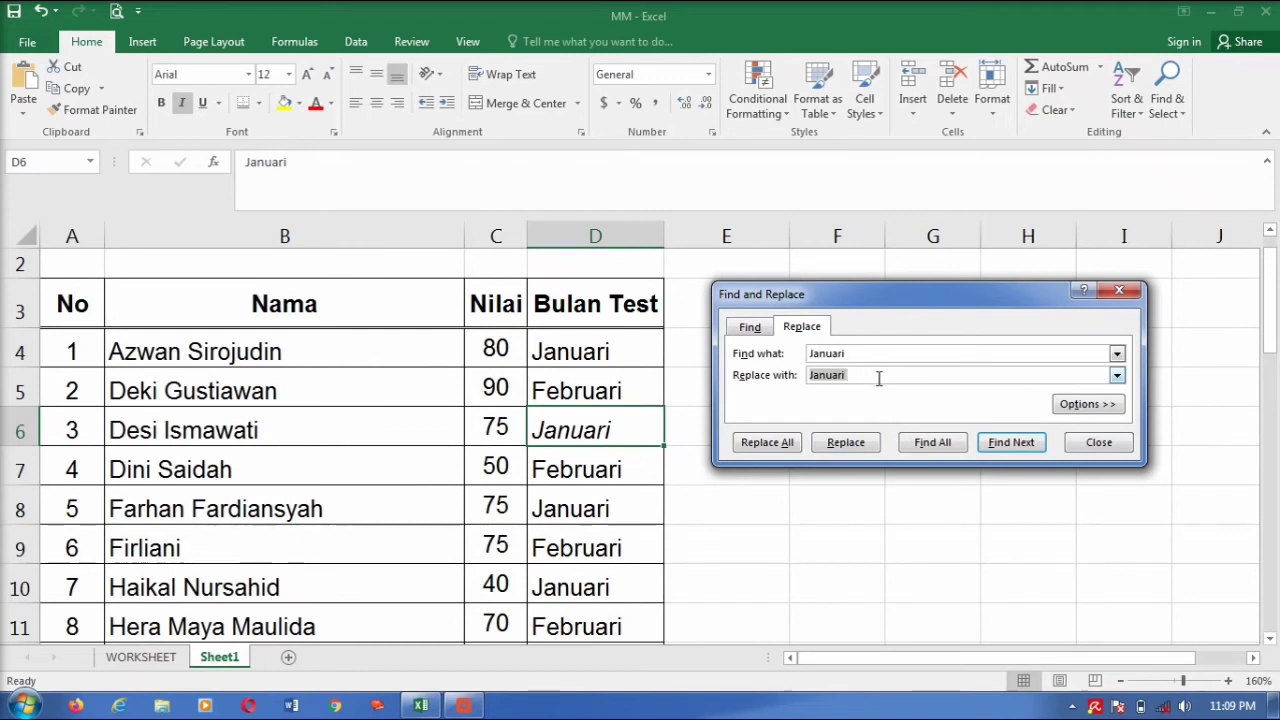
key(BackSpace)
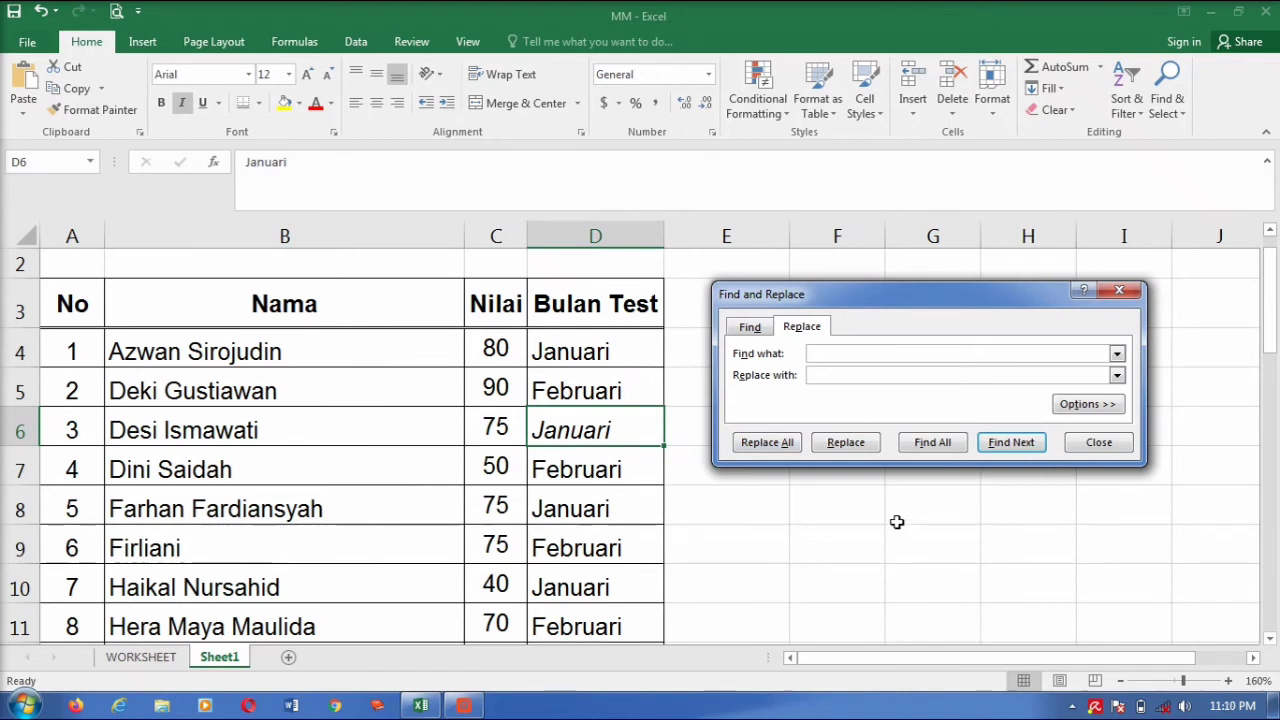
click(631, 398)
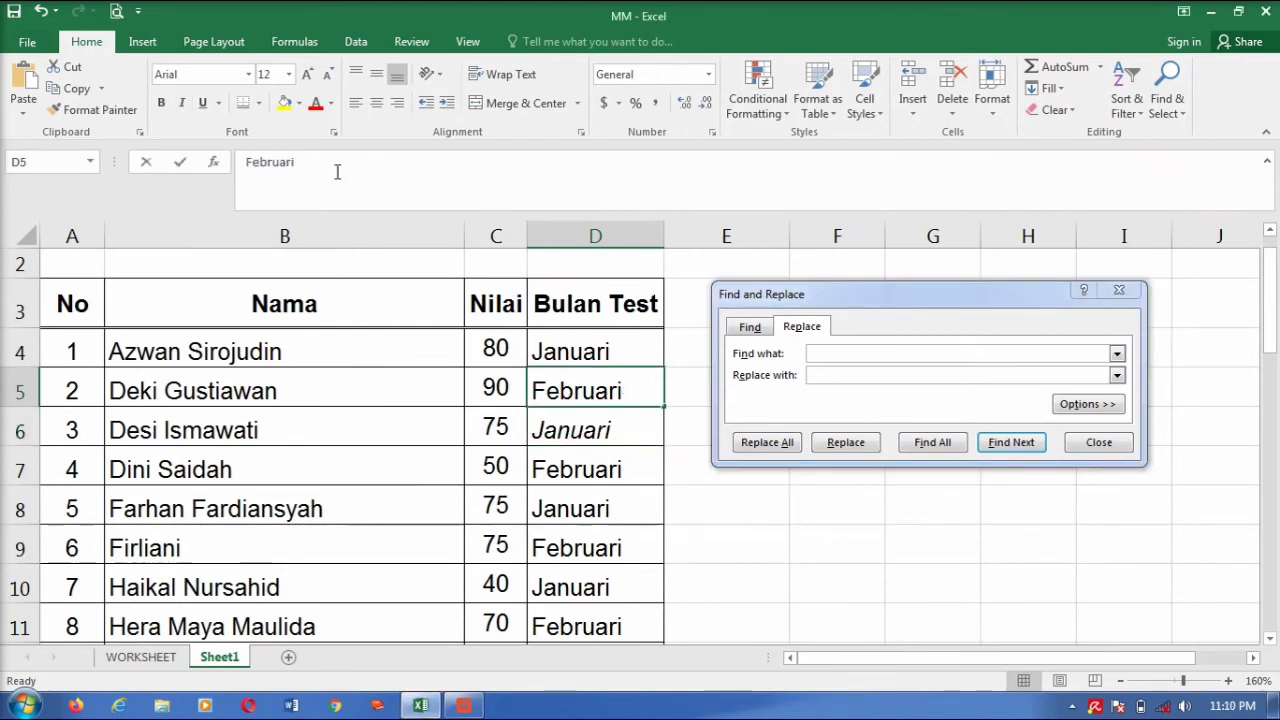
drag(337, 172, 180, 166)
key(ctrl+c)
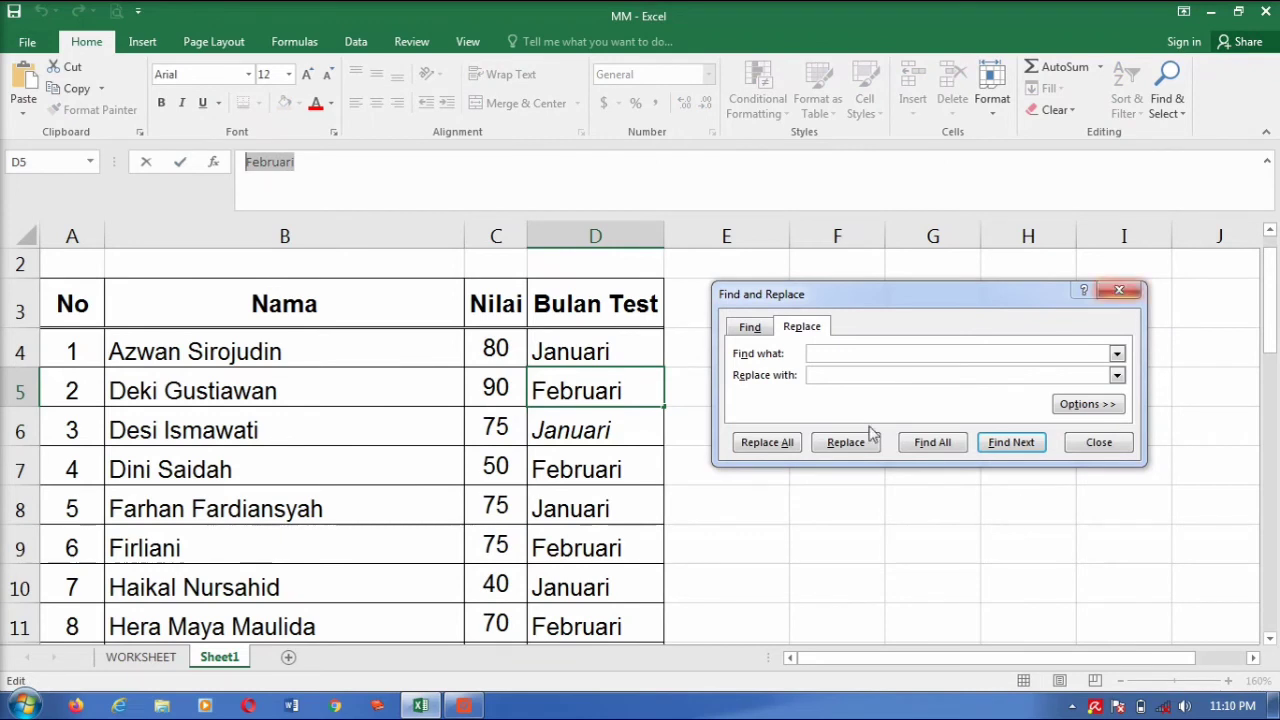
Paste 'Februari' into both Find what and Replace with, then show the extra options.
click(834, 353)
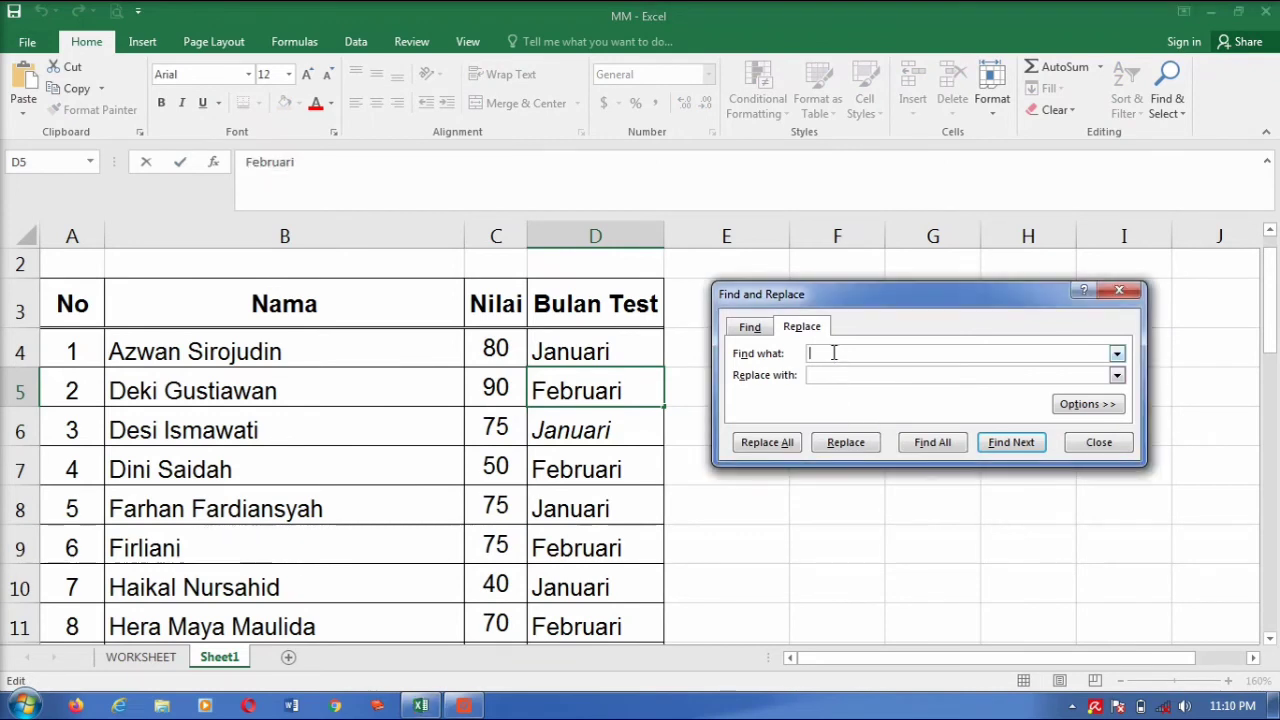
right_click(830, 352)
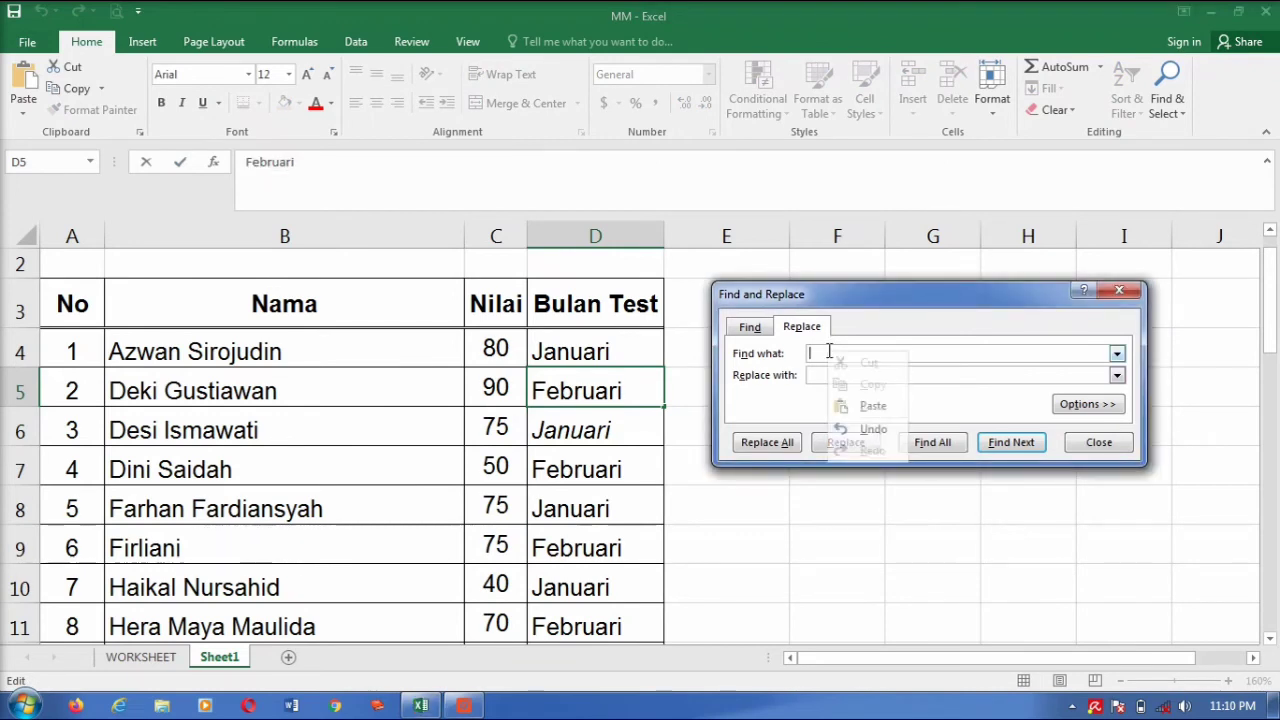
click(880, 410)
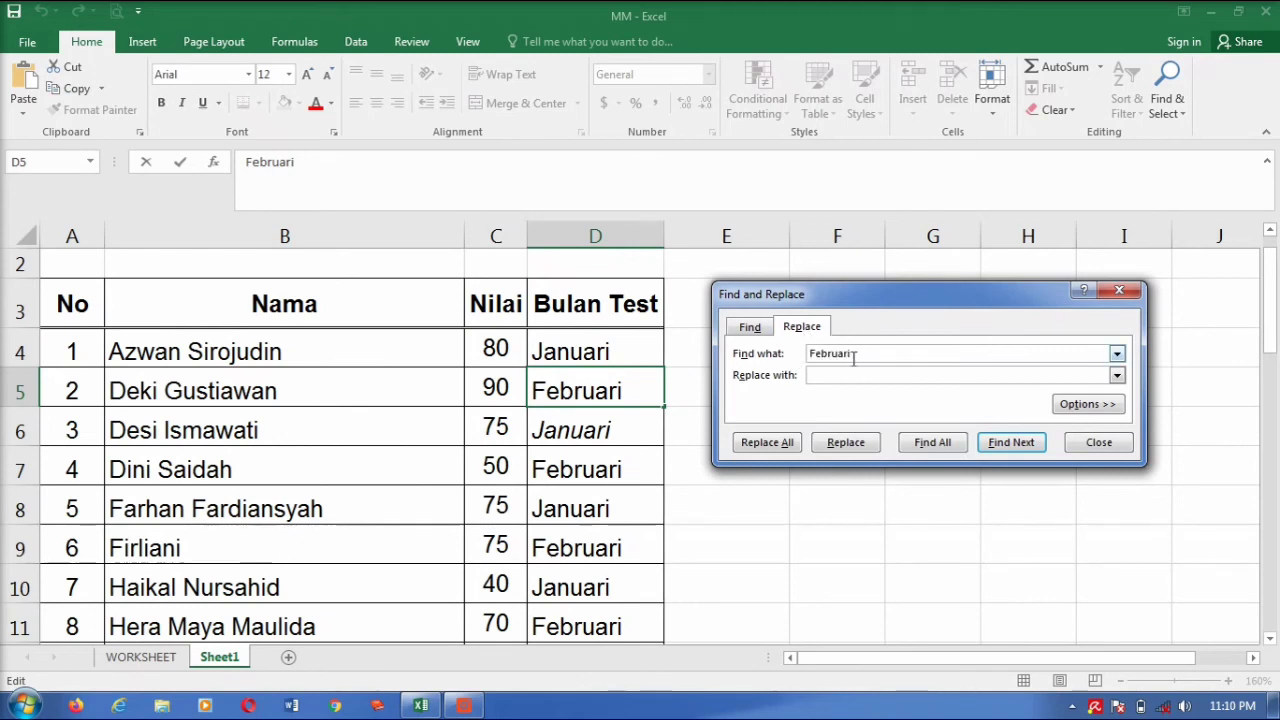
click(808, 375)
drag(326, 162, 178, 162)
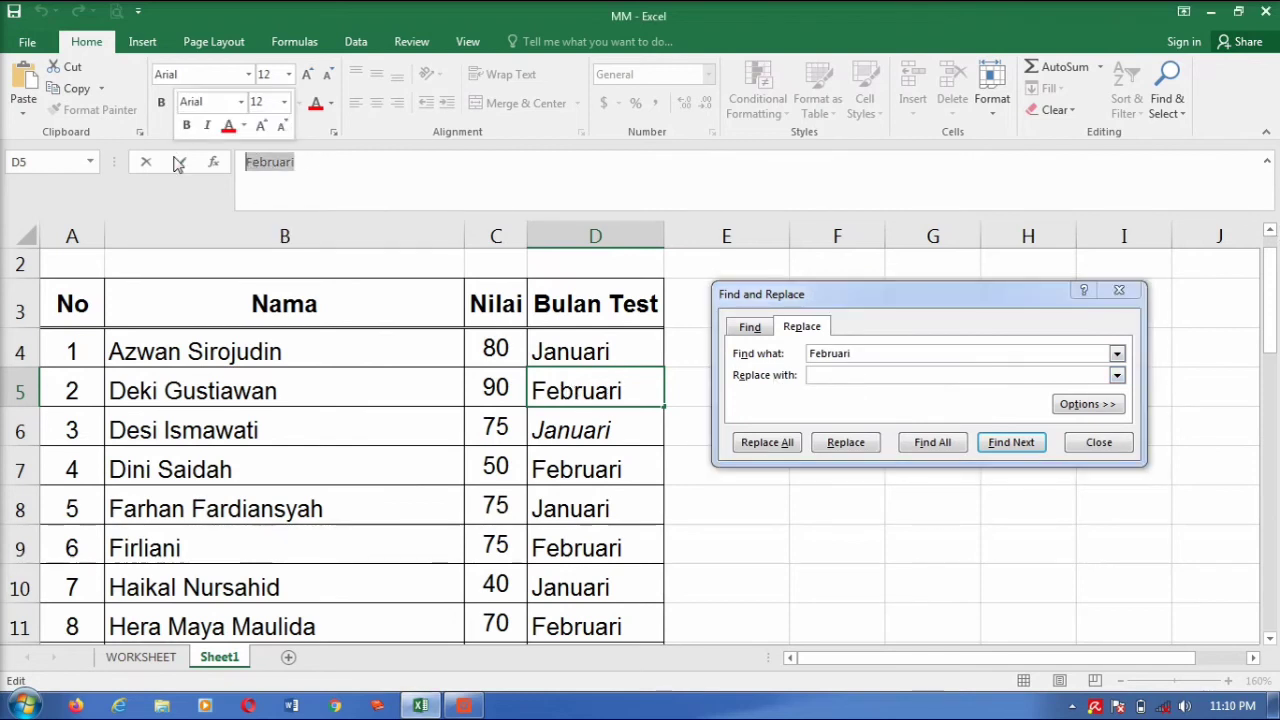
click(845, 377)
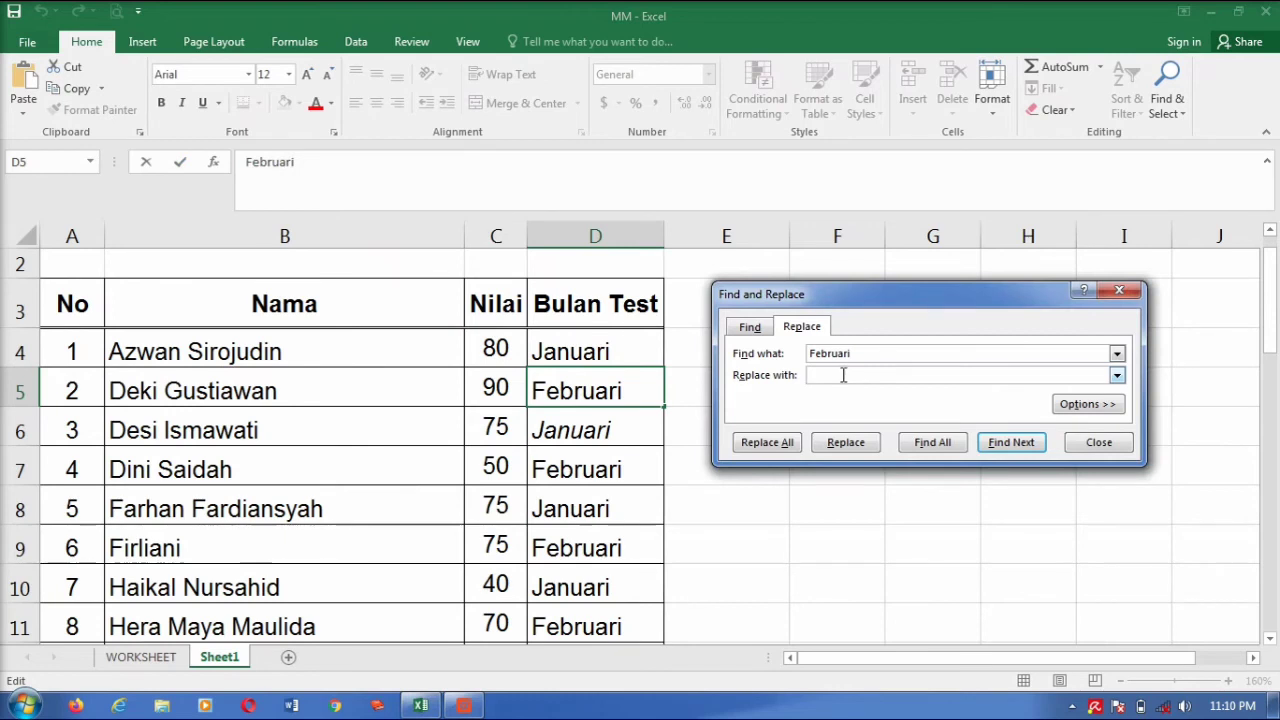
right_click(843, 378)
click(887, 430)
click(1086, 405)
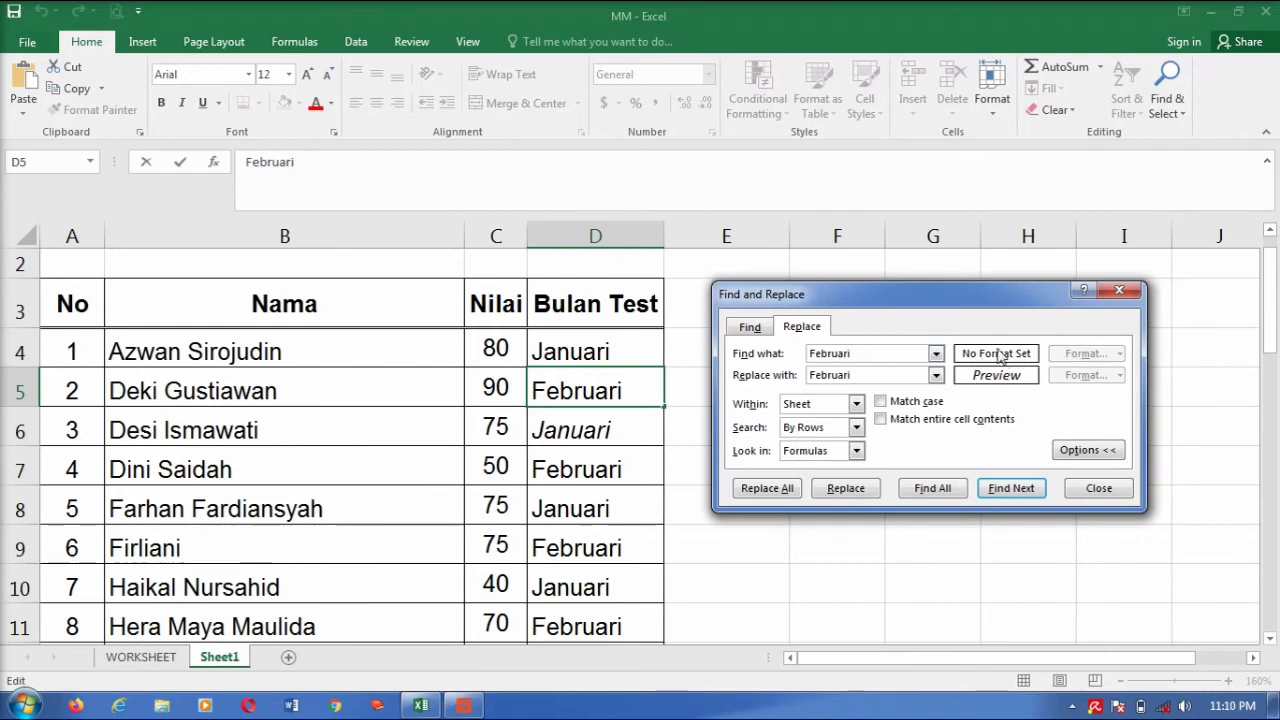
Run Replace All for Februari, which finds nothing, and dismiss the message.
click(936, 354)
click(914, 354)
click(1090, 450)
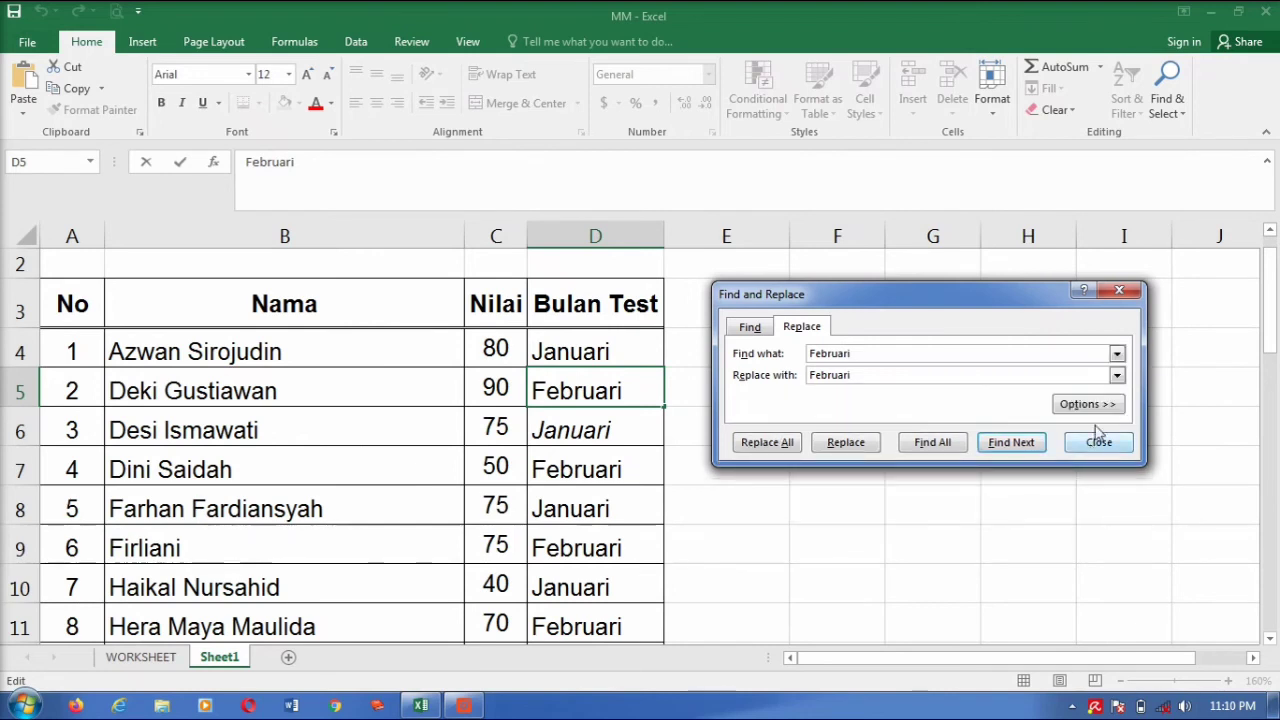
click(1098, 414)
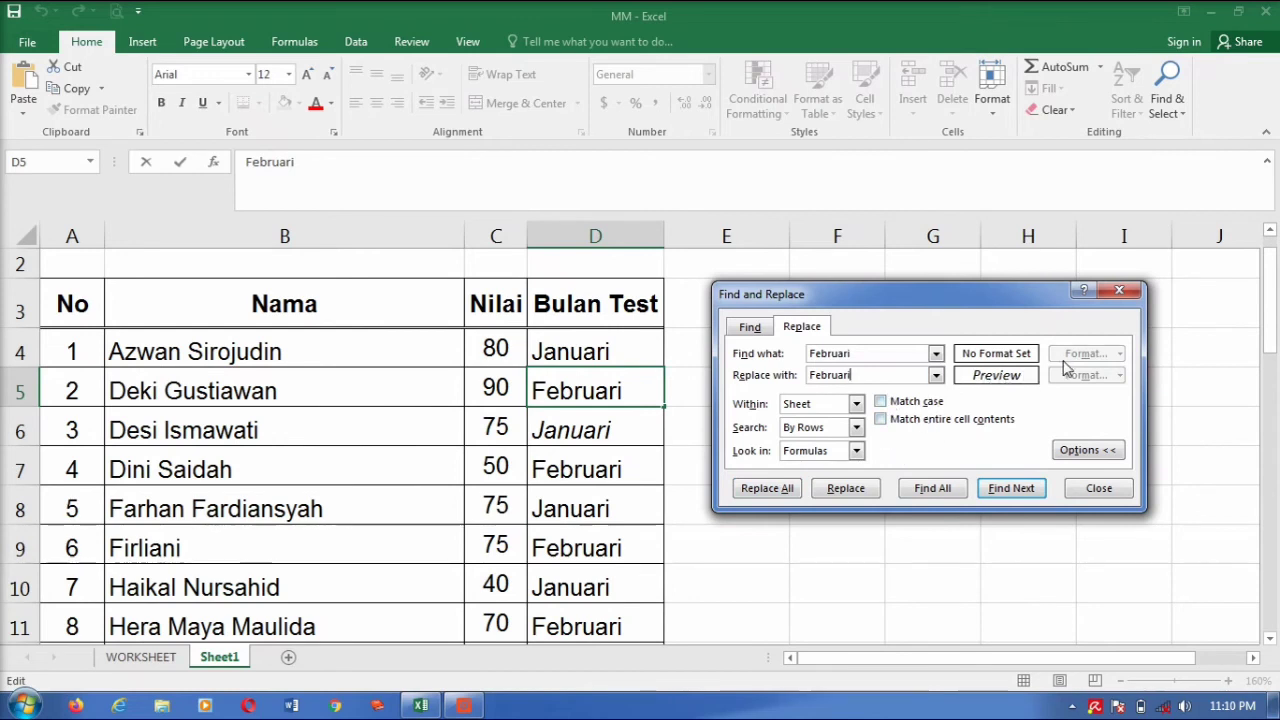
click(758, 328)
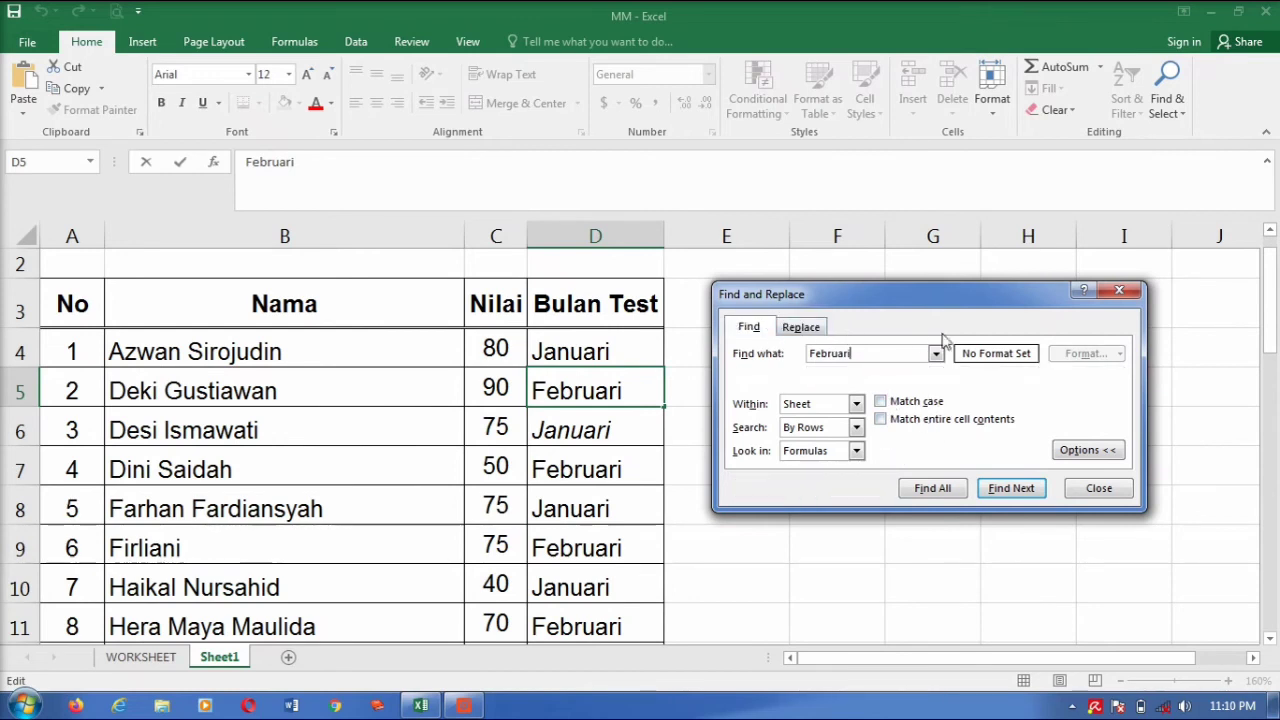
click(801, 328)
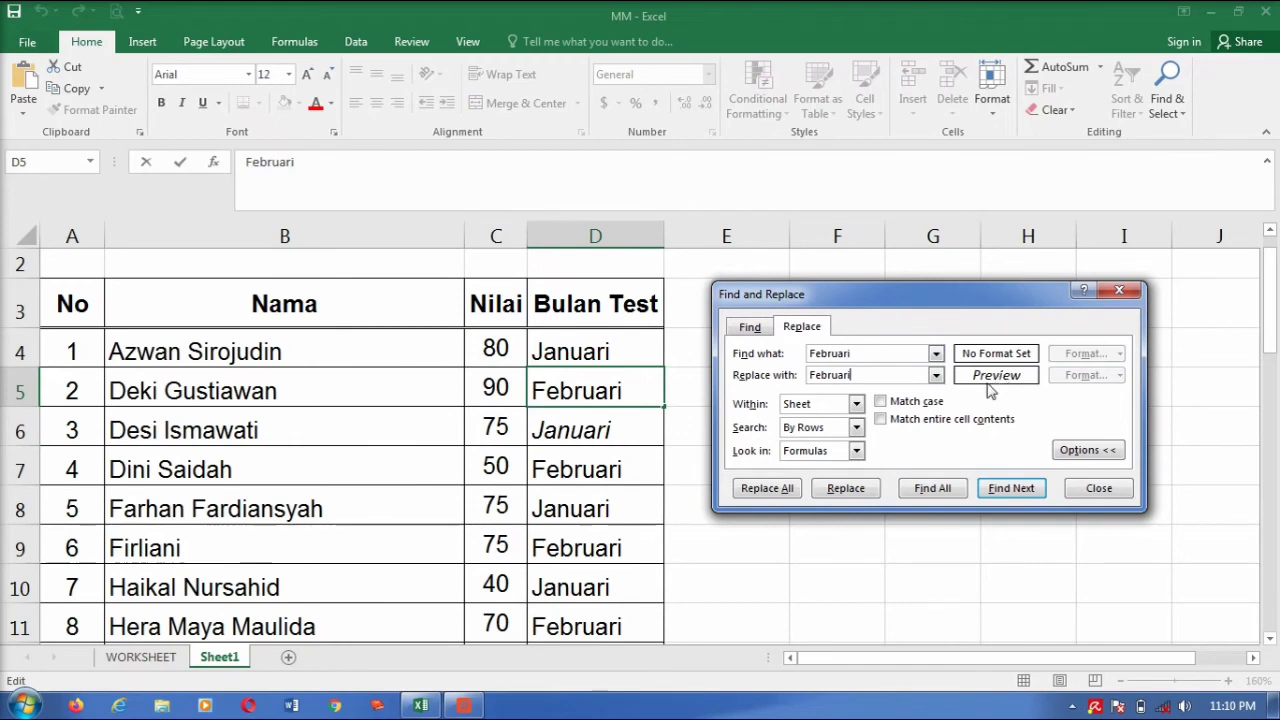
click(786, 492)
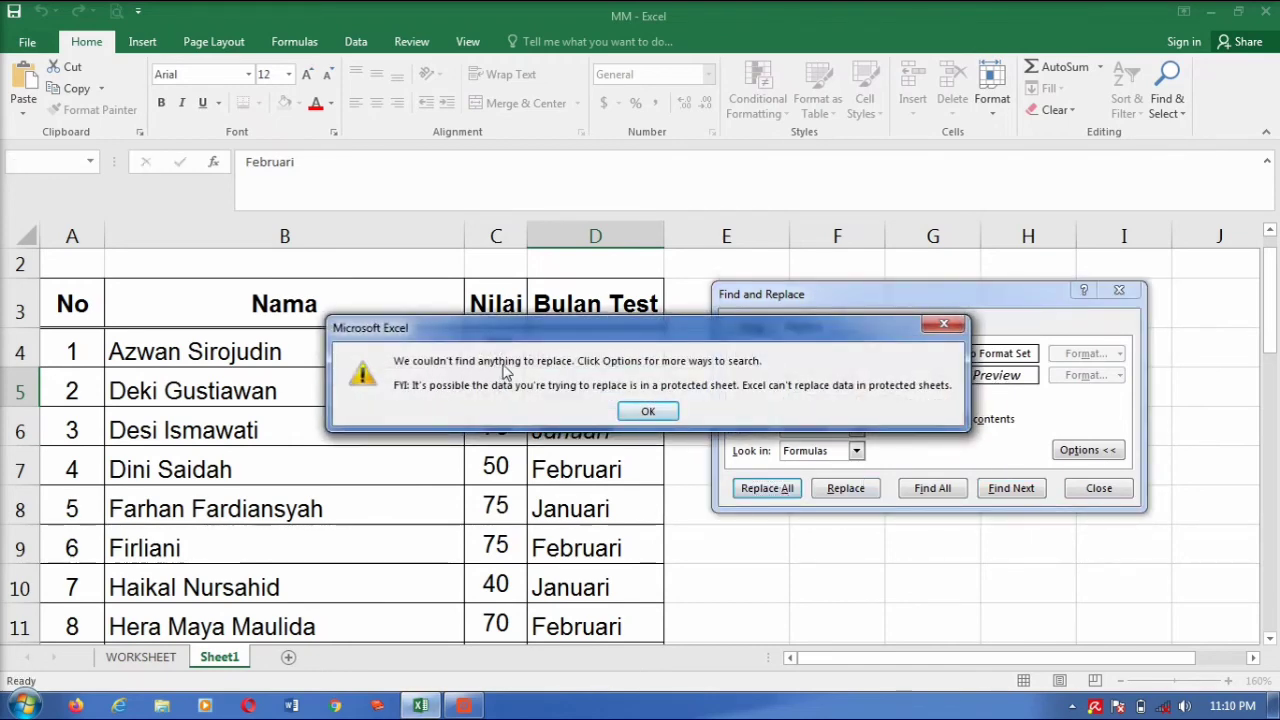
click(655, 411)
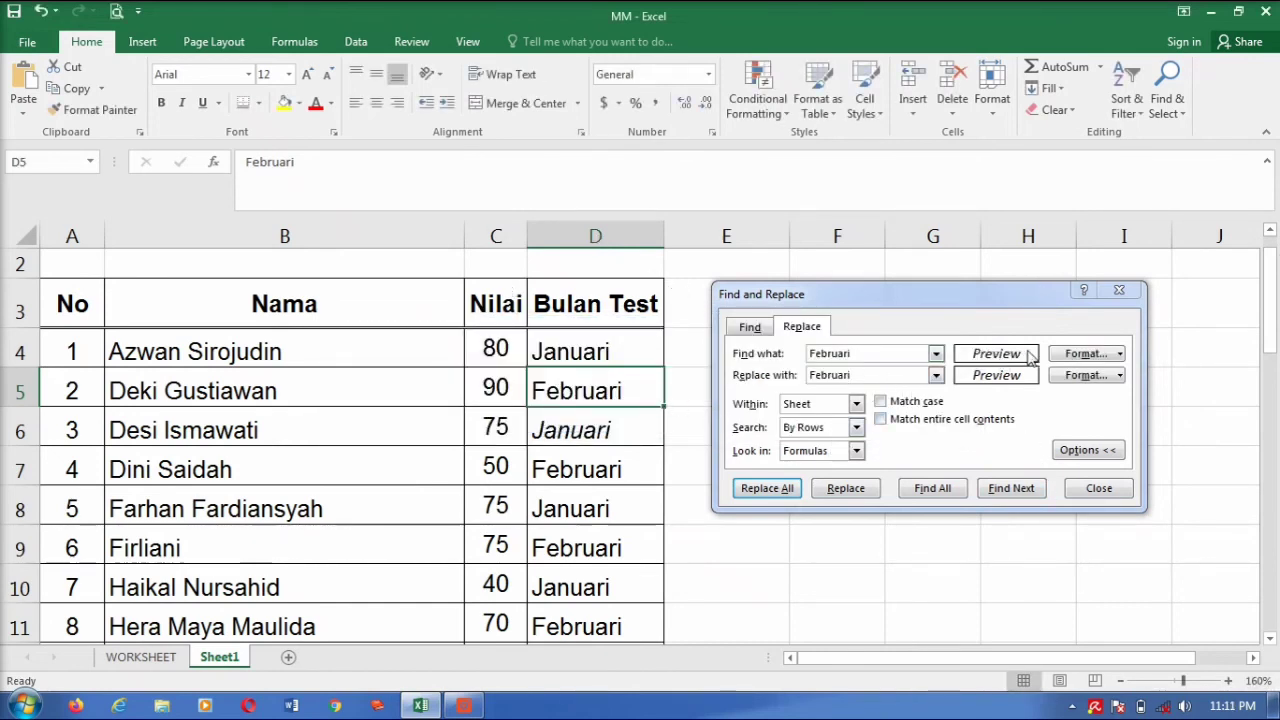
Set the search format to Regular font style and the replacement format to Bold.
click(1080, 353)
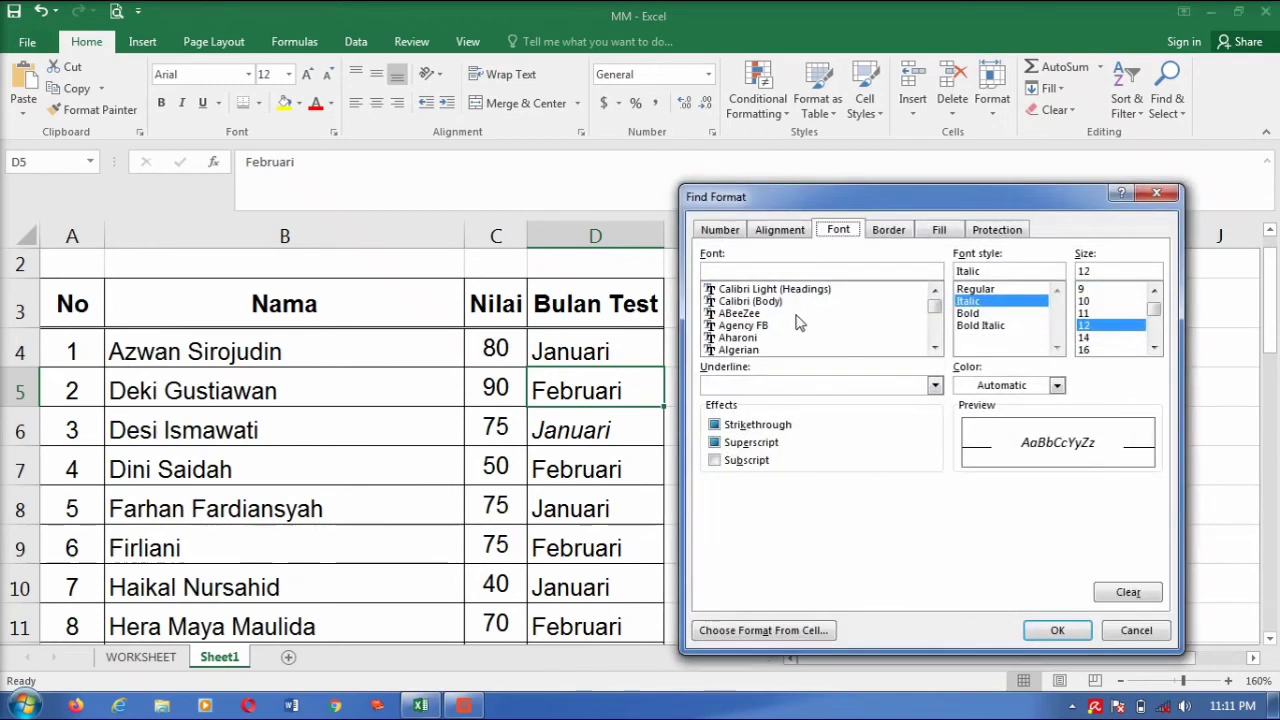
click(972, 290)
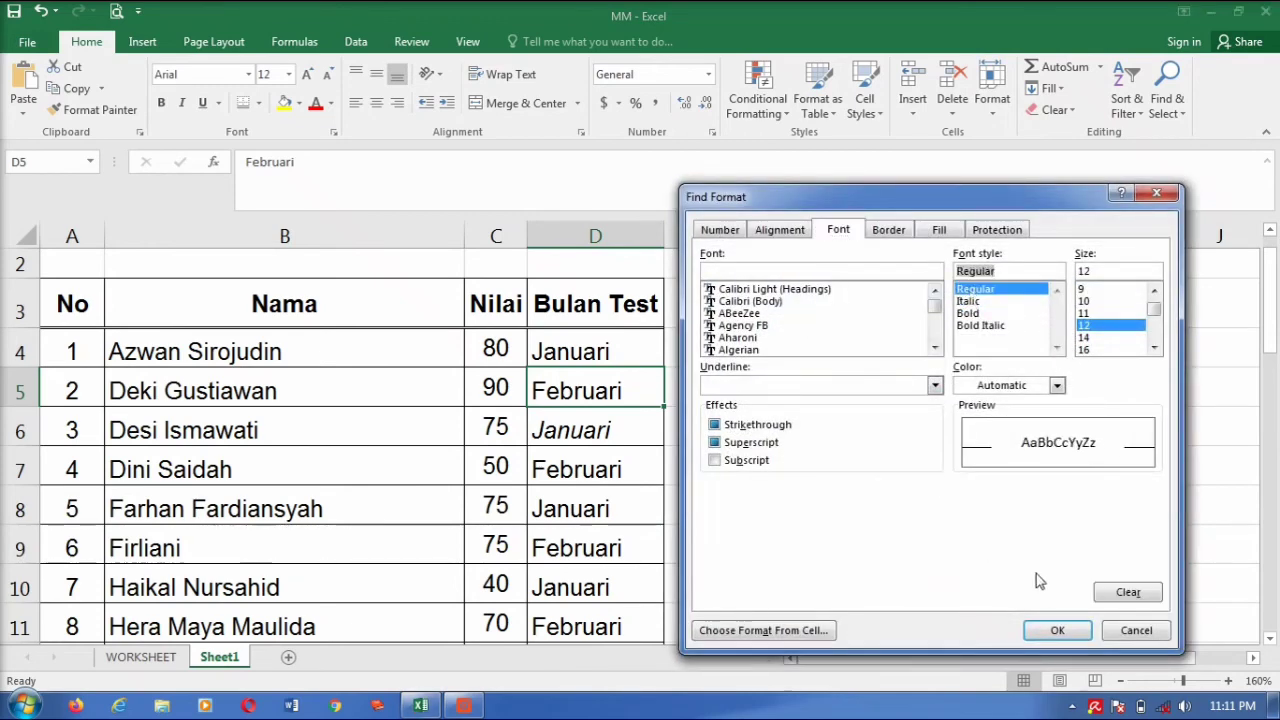
click(1057, 630)
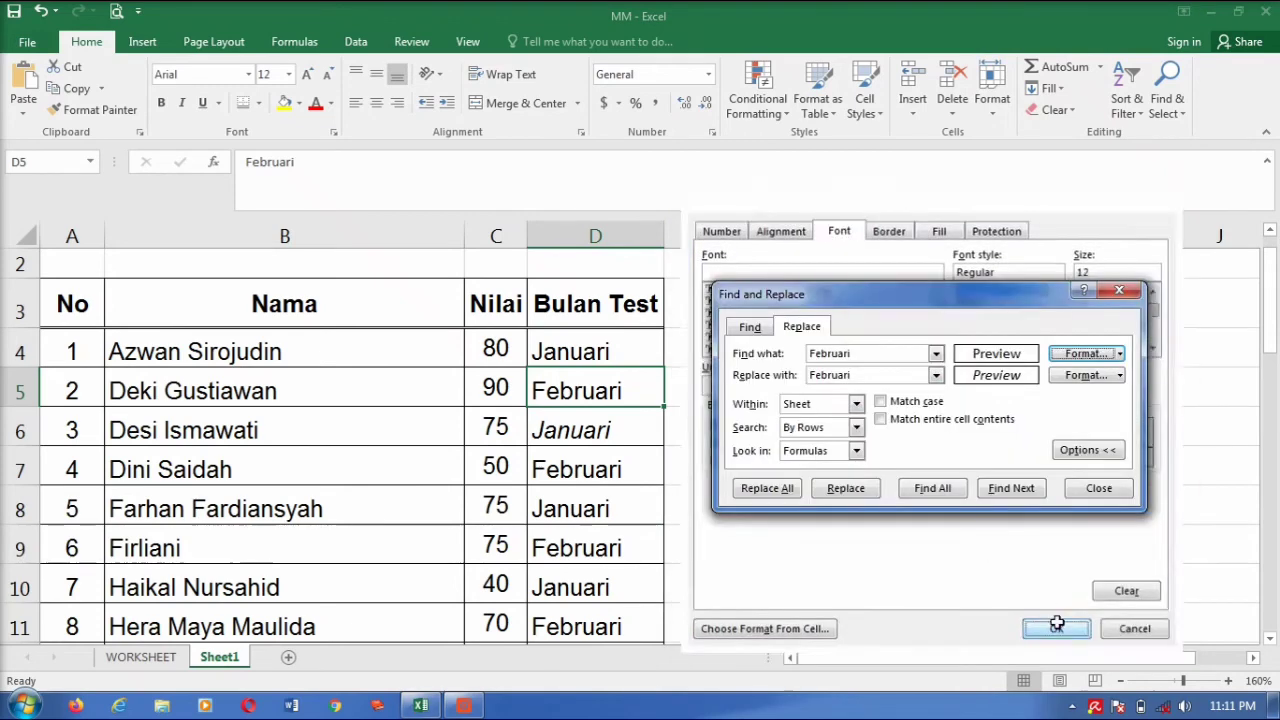
click(1083, 374)
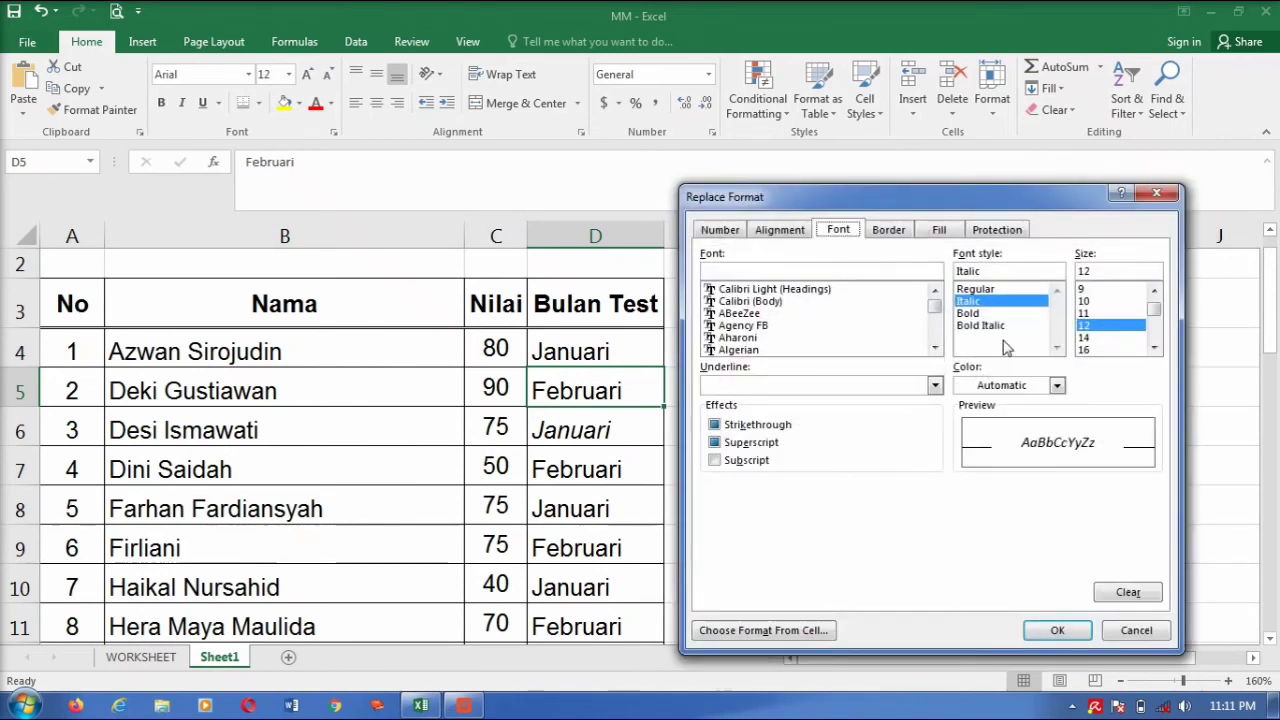
click(975, 313)
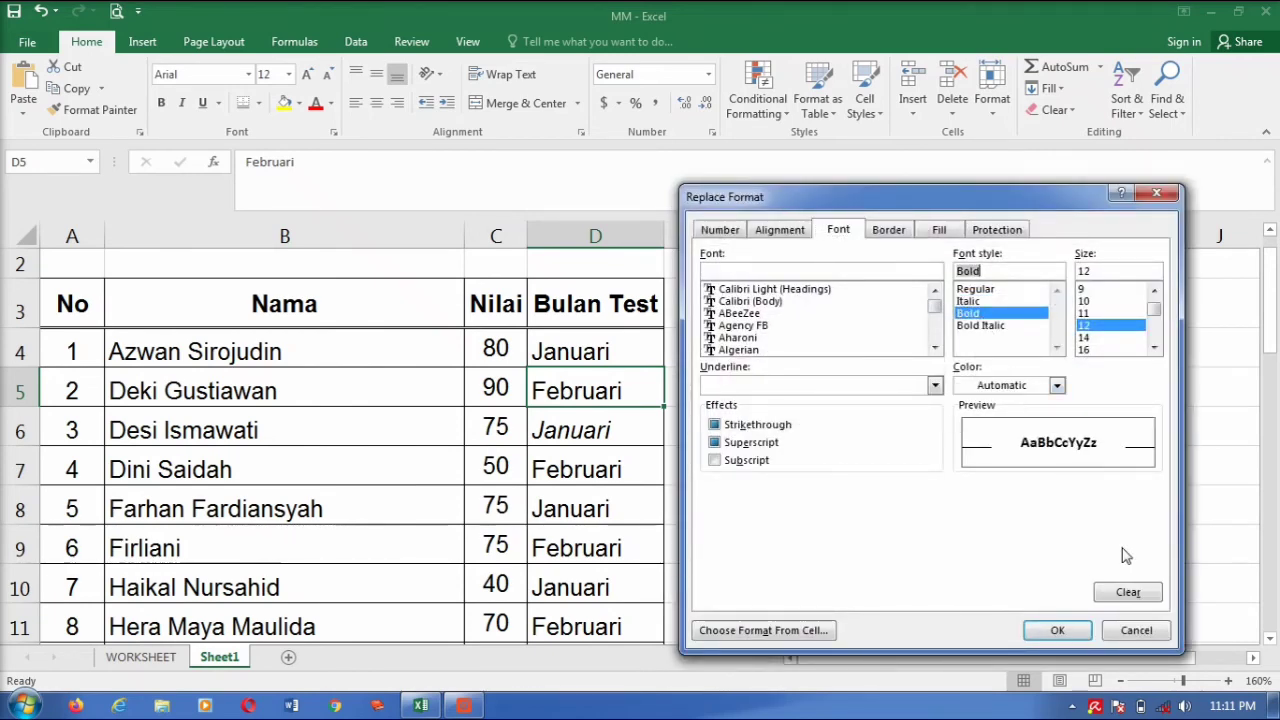
click(1057, 630)
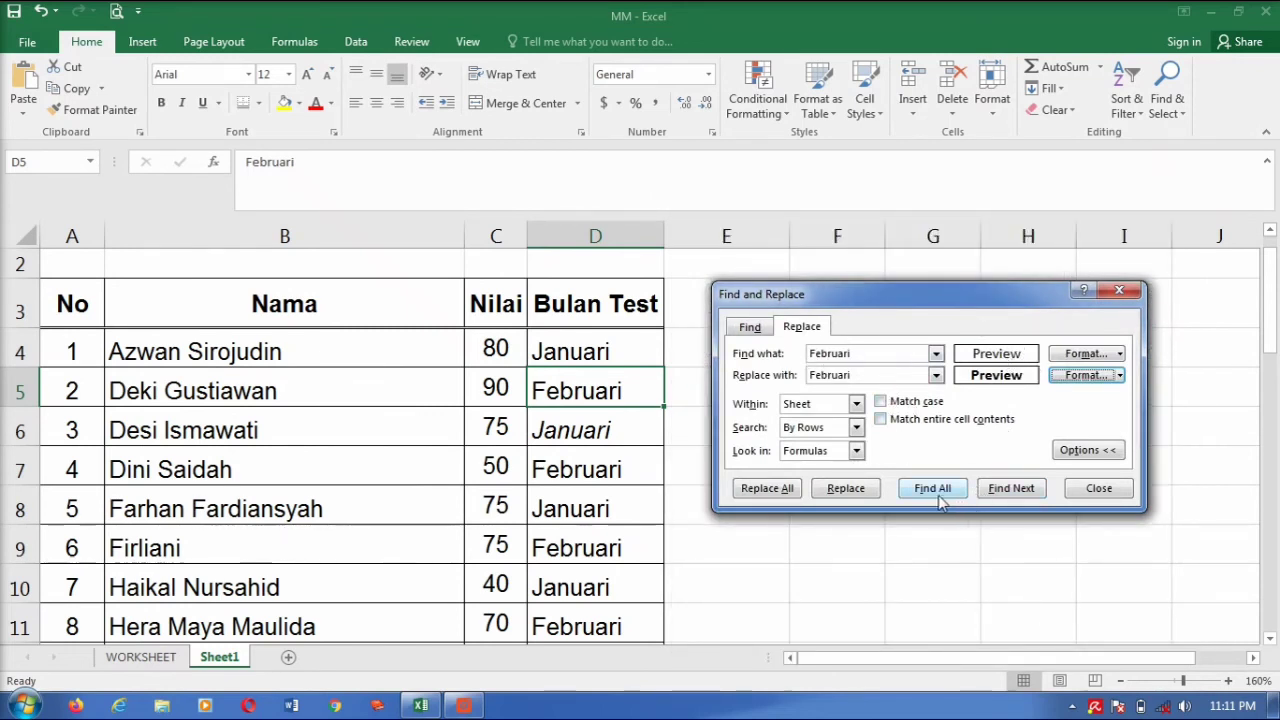
Replace Februari in D5 and D7, then Replace All for 7 bold replacements and close.
click(846, 490)
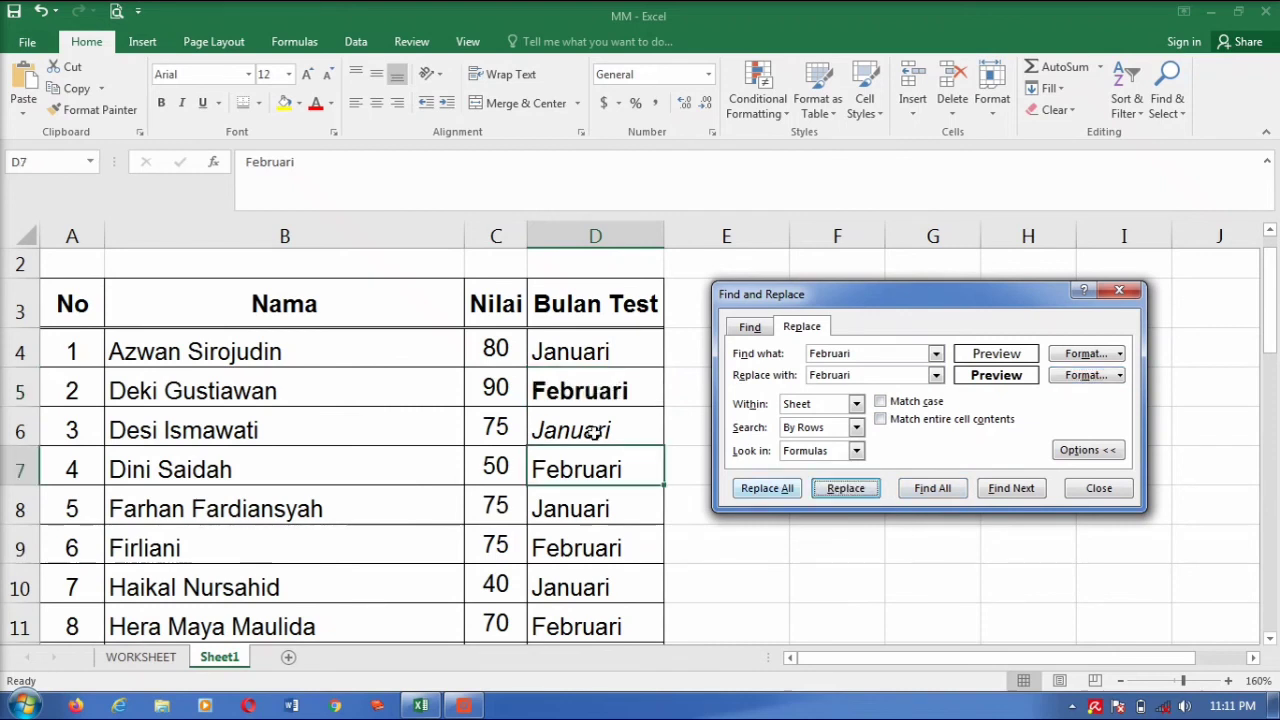
click(862, 492)
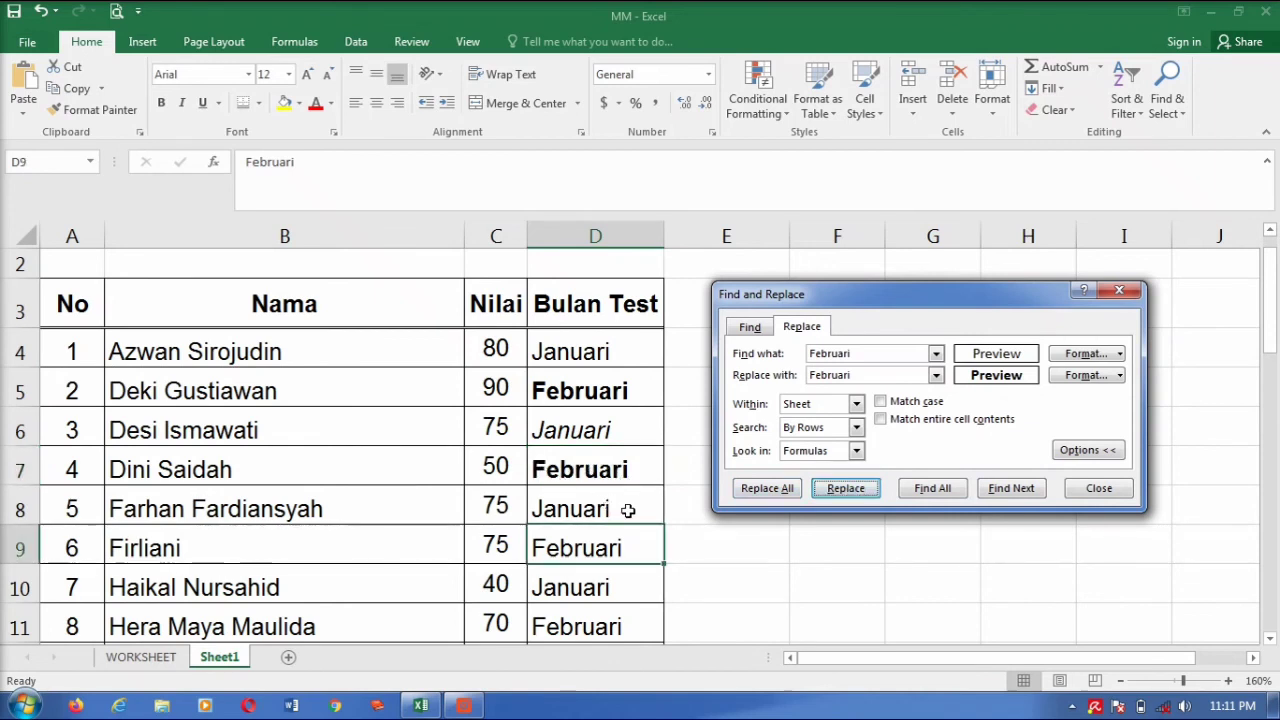
click(767, 490)
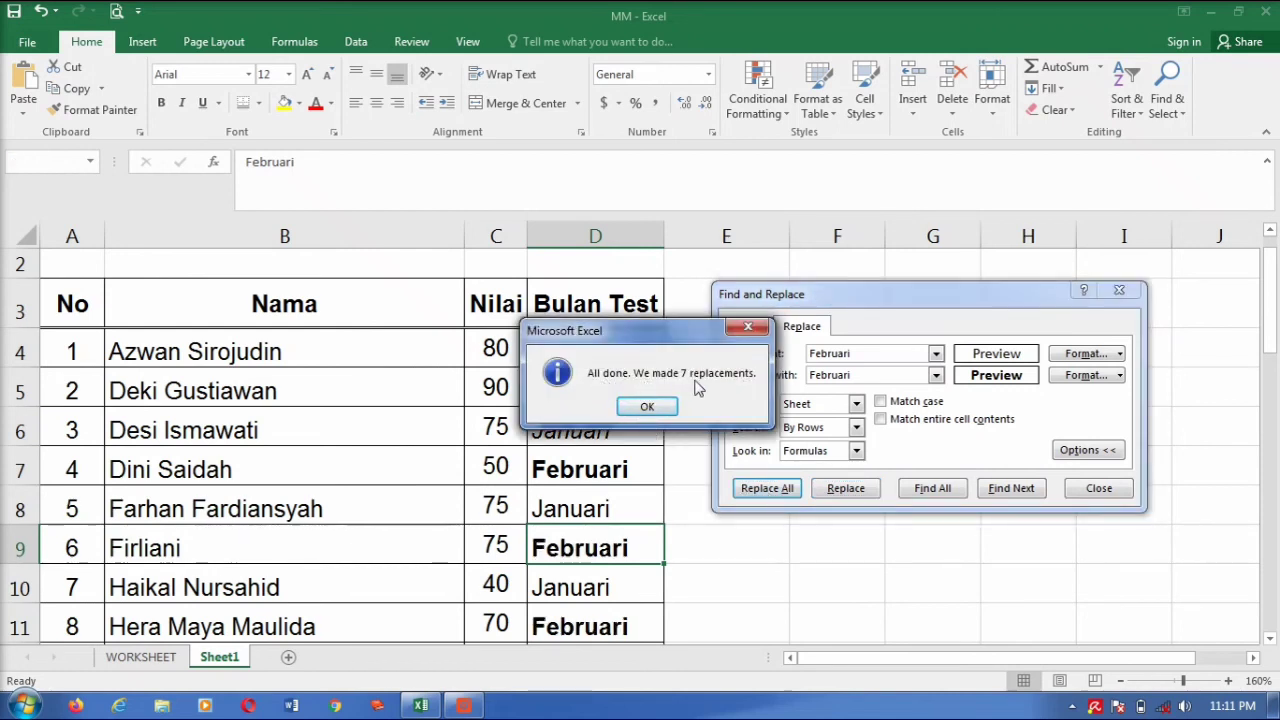
click(655, 406)
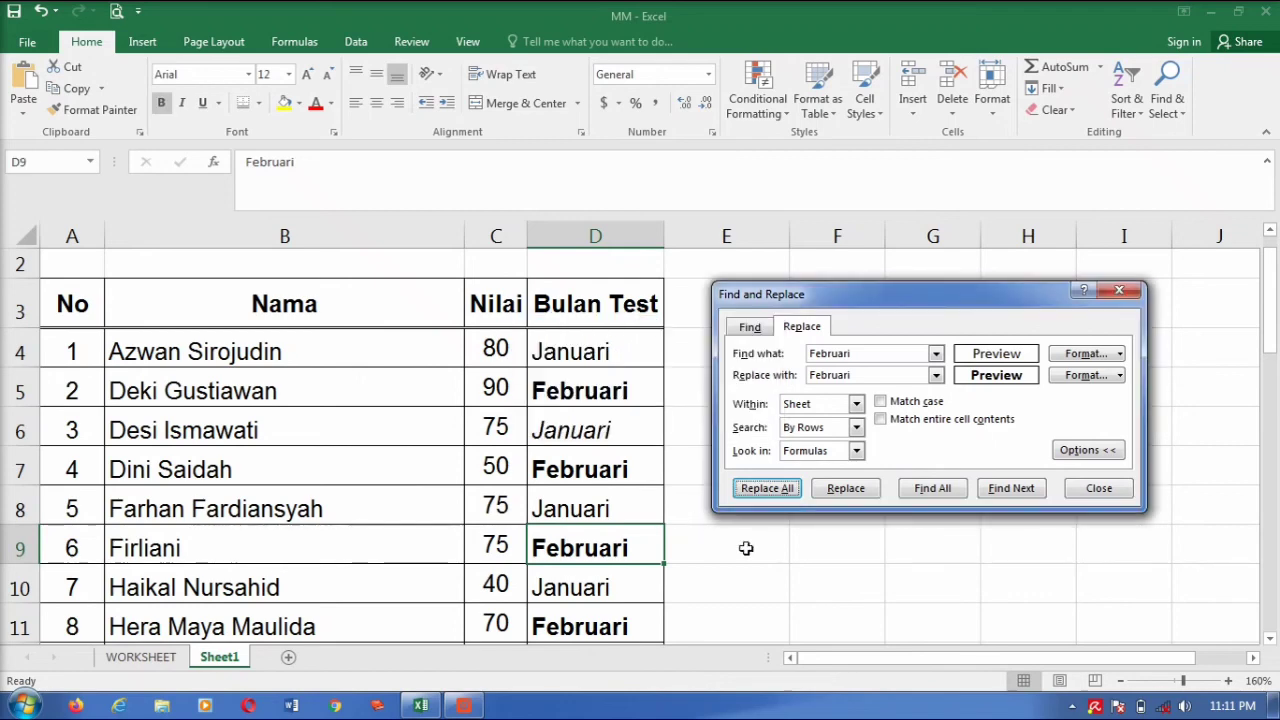
click(1119, 290)
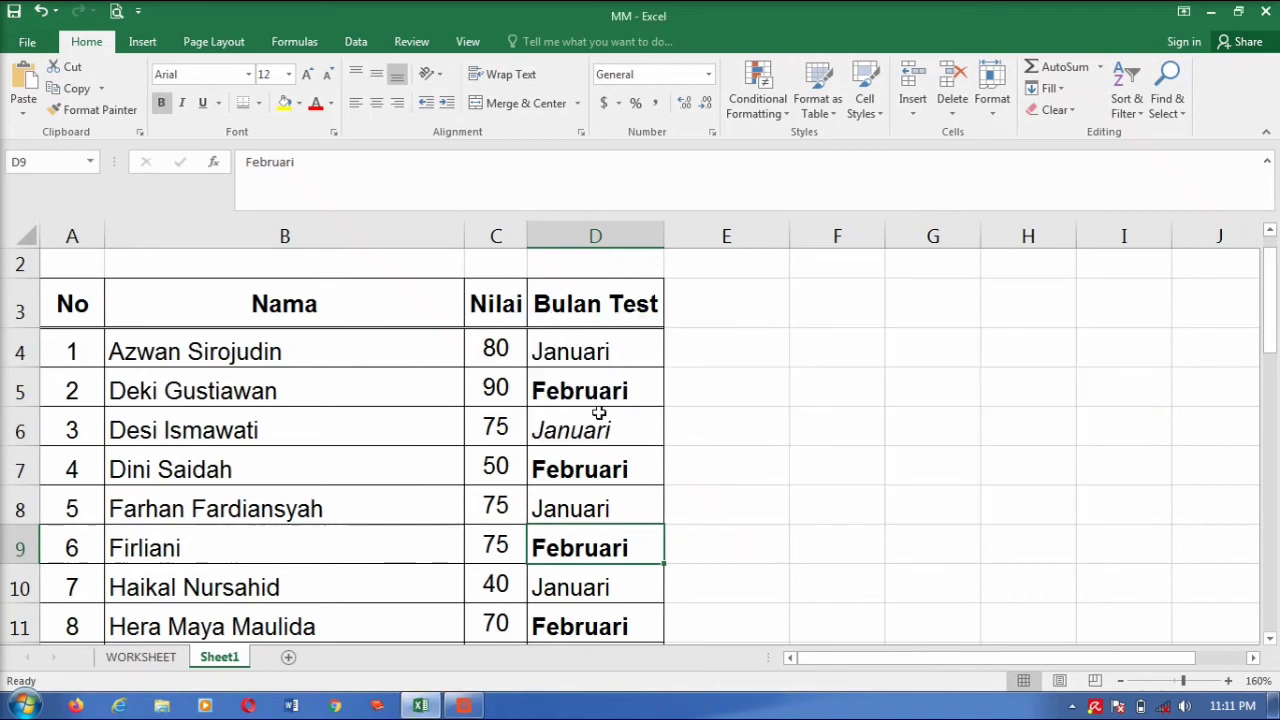
scroll(598, 413, down, 4)
scroll(598, 413, down, 5)
scroll(598, 413, up, 3)
scroll(600, 420, up, 3)
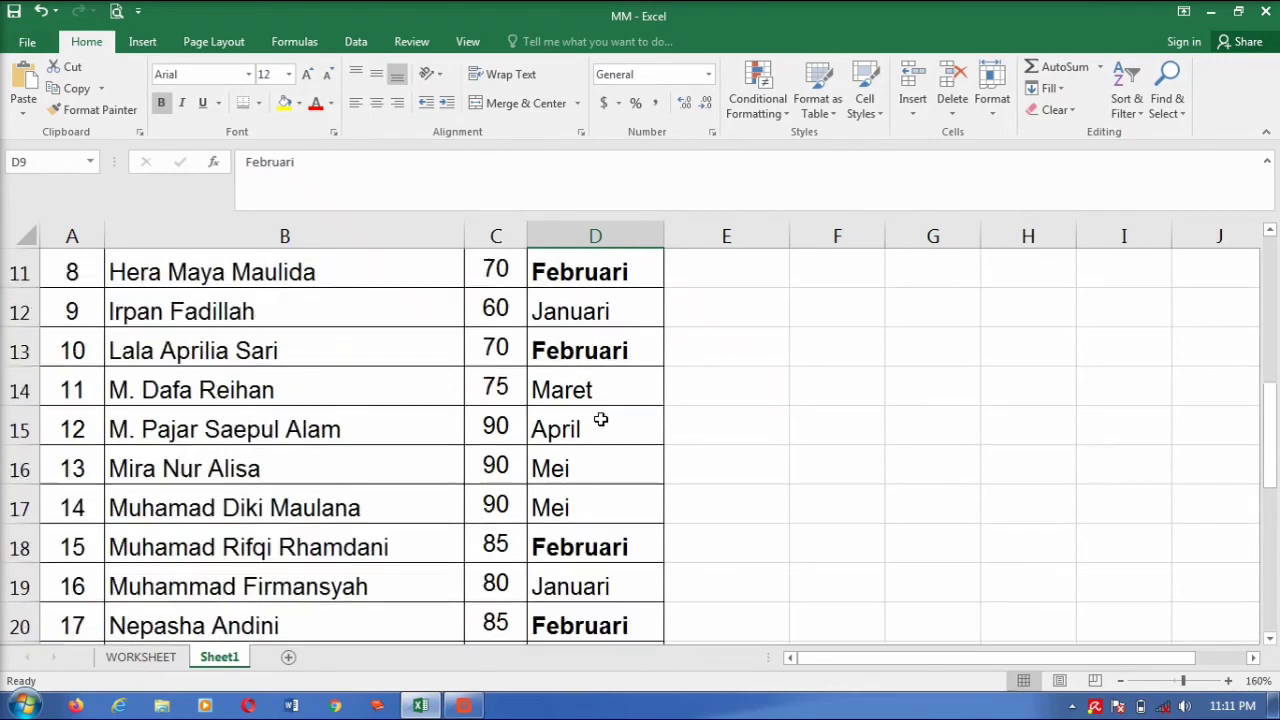
scroll(606, 470, up, 3)
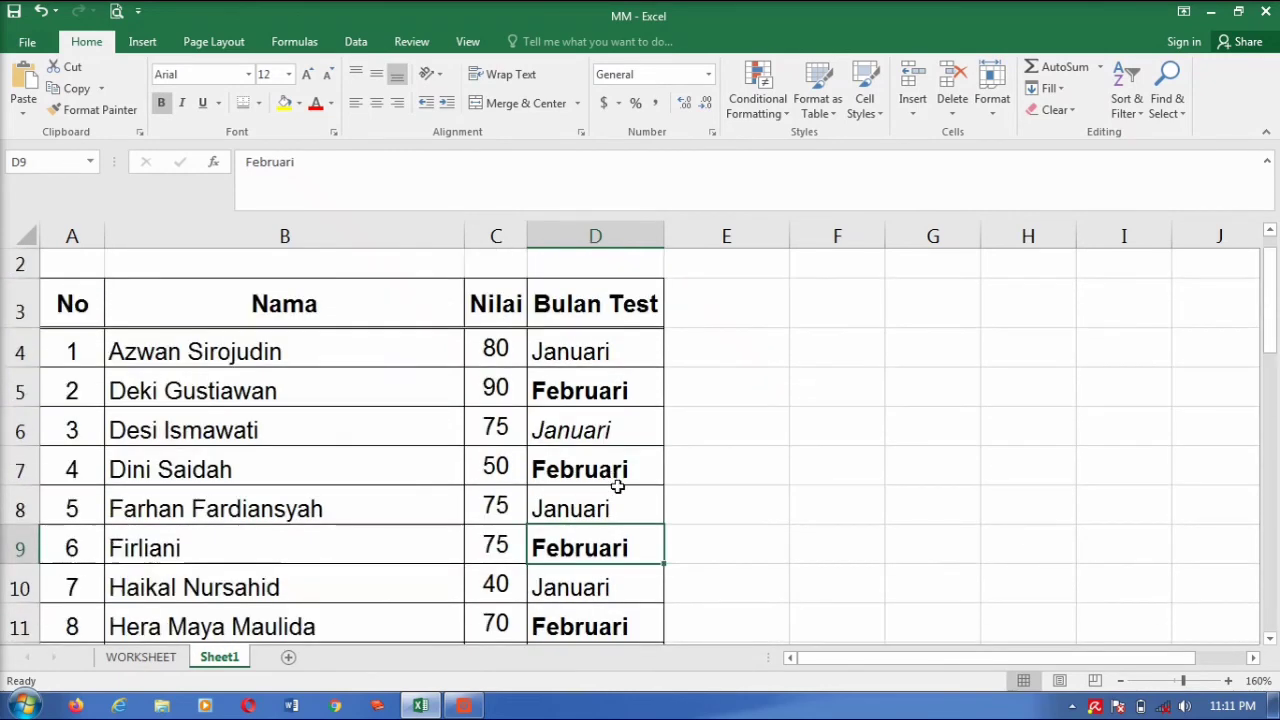
scroll(619, 487, up, 1)
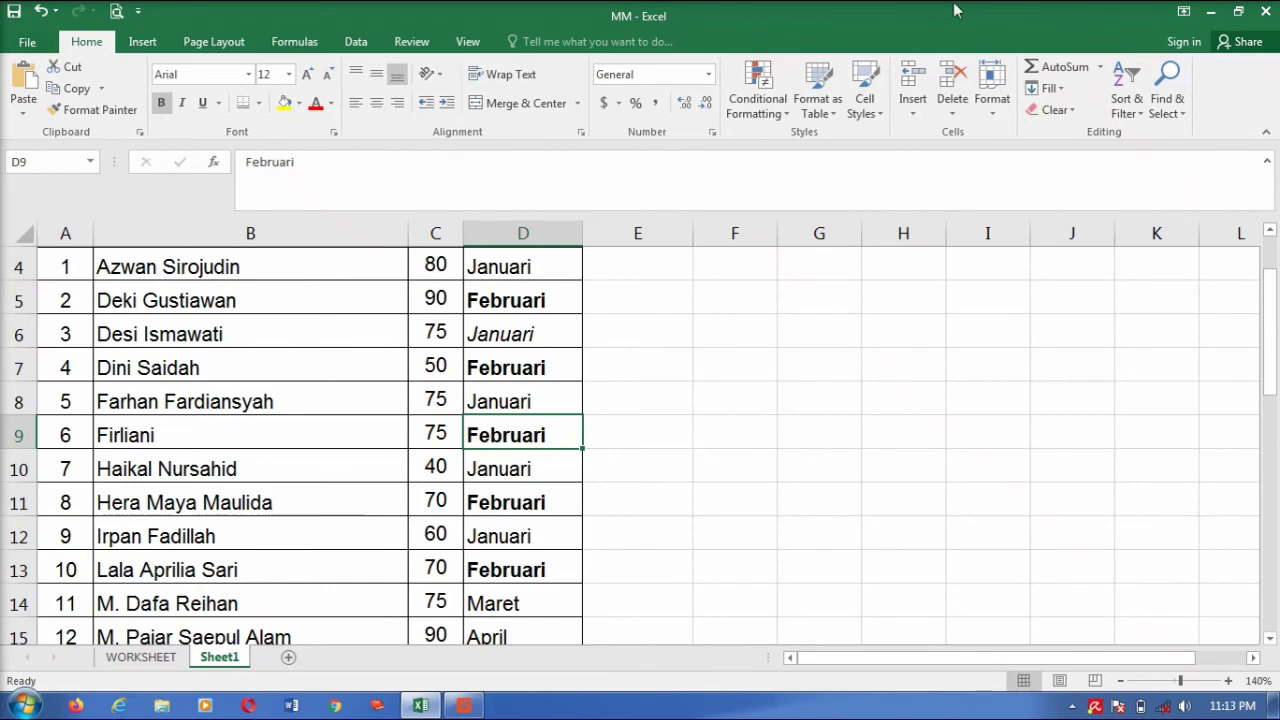
scroll(920, 440, up, 1)
scroll(859, 501, up, 1)
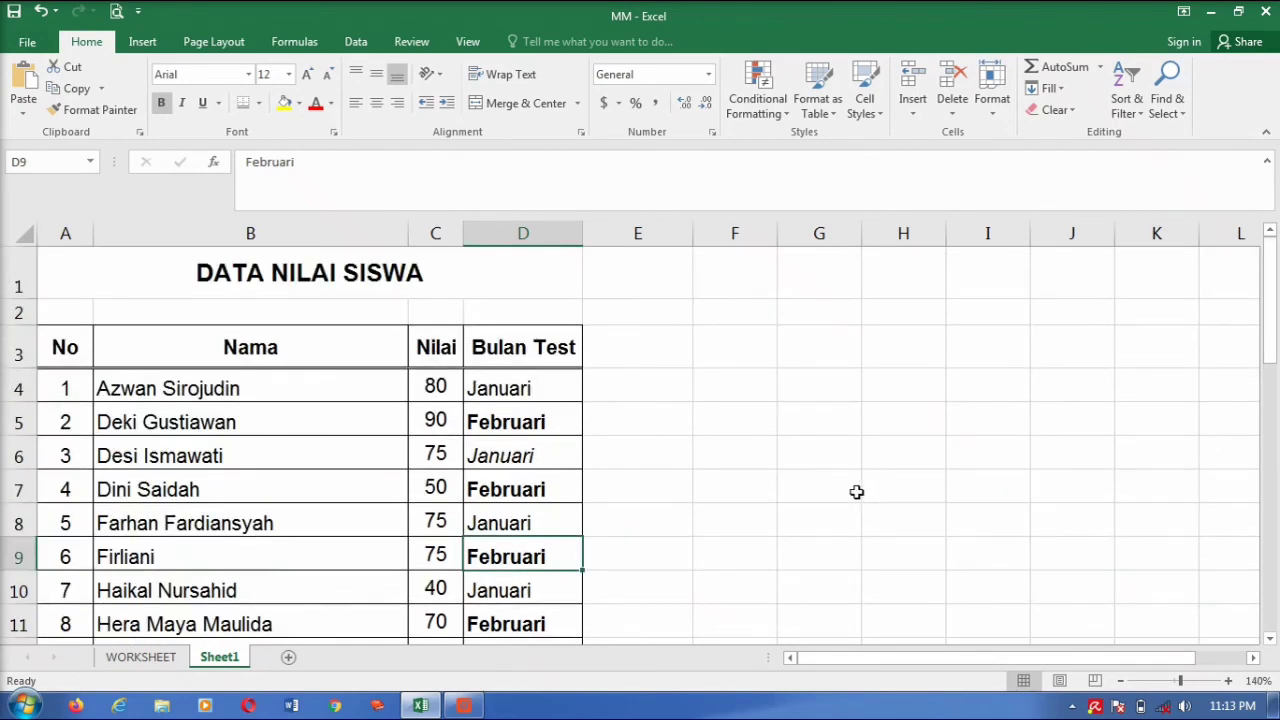
click(1120, 681)
click(1120, 681)
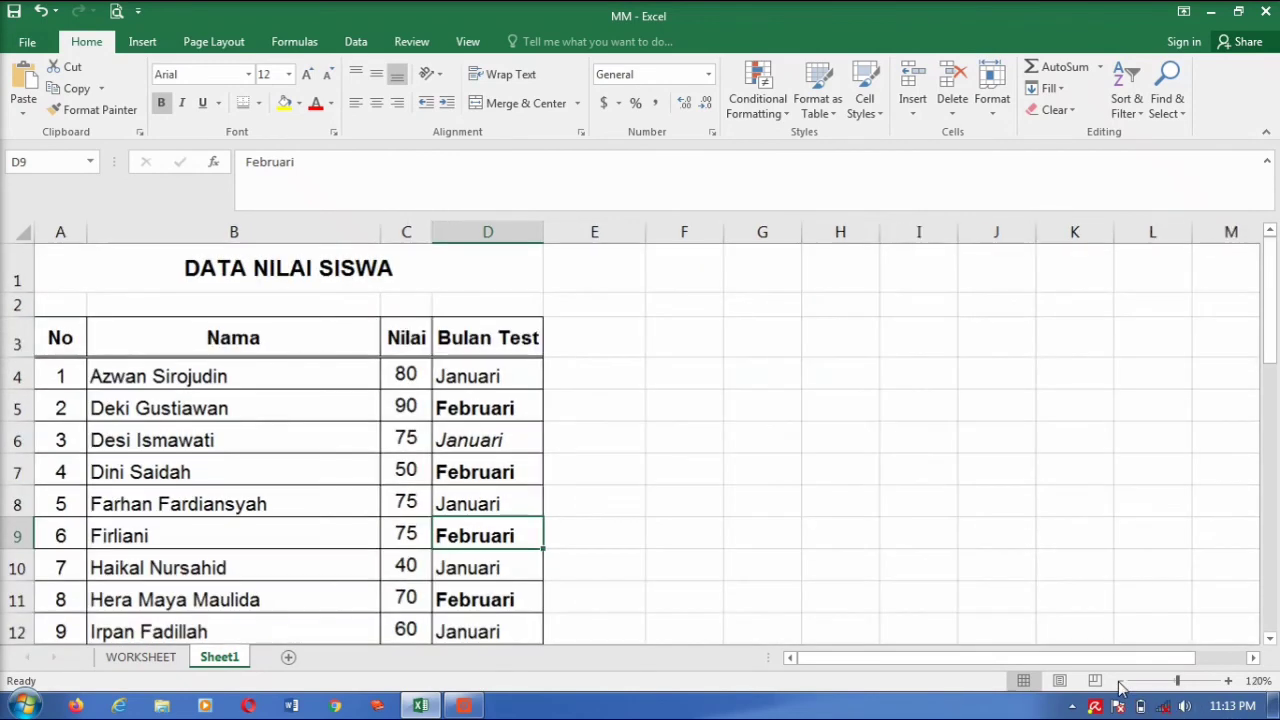
click(1120, 681)
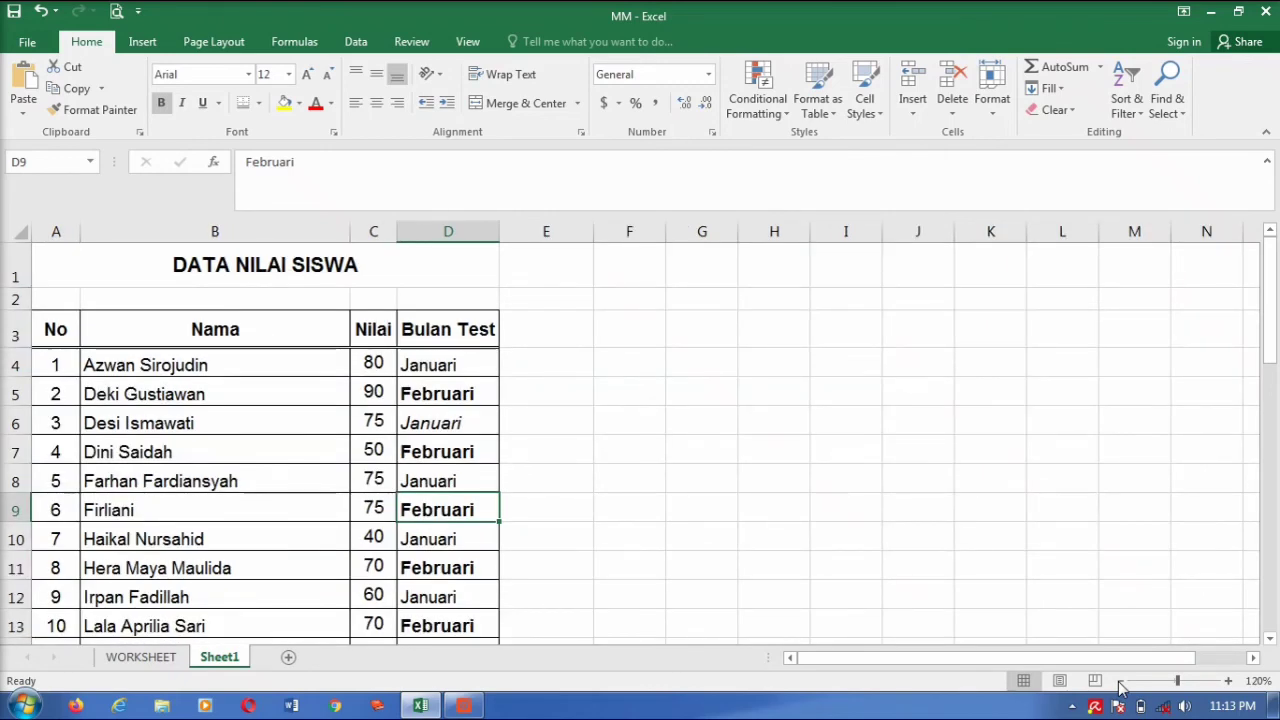
scroll(457, 423, down, 4)
scroll(574, 523, down, 2)
scroll(578, 524, down, 4)
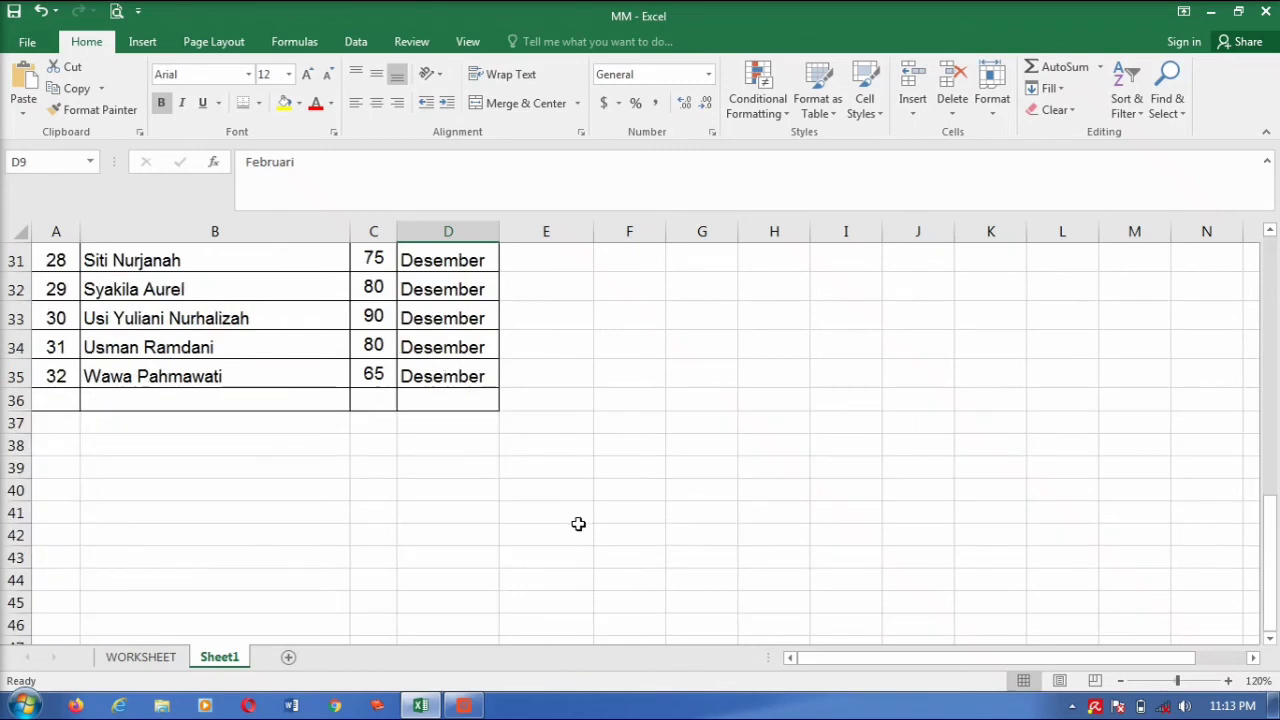
scroll(578, 524, up, 5)
scroll(579, 525, up, 4)
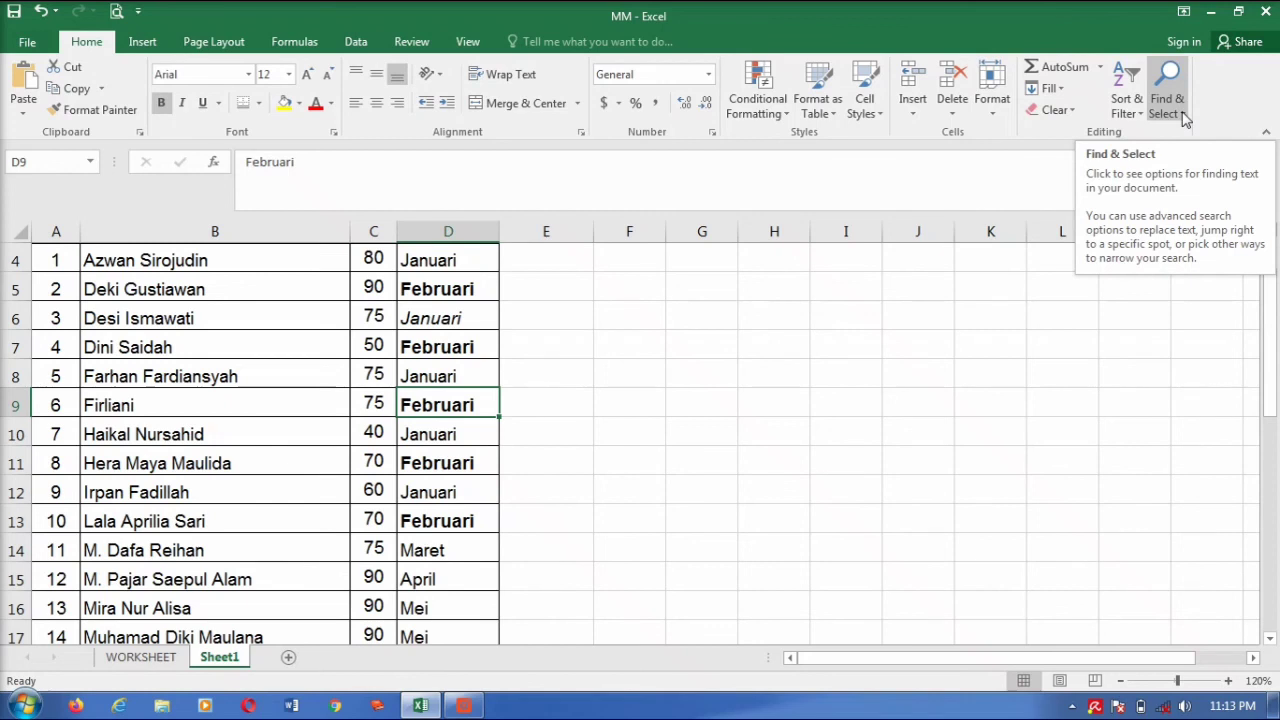
Zoom the sheet to 100%, review the bold Februari and italic Januari cells, and minimize Excel.
click(1182, 115)
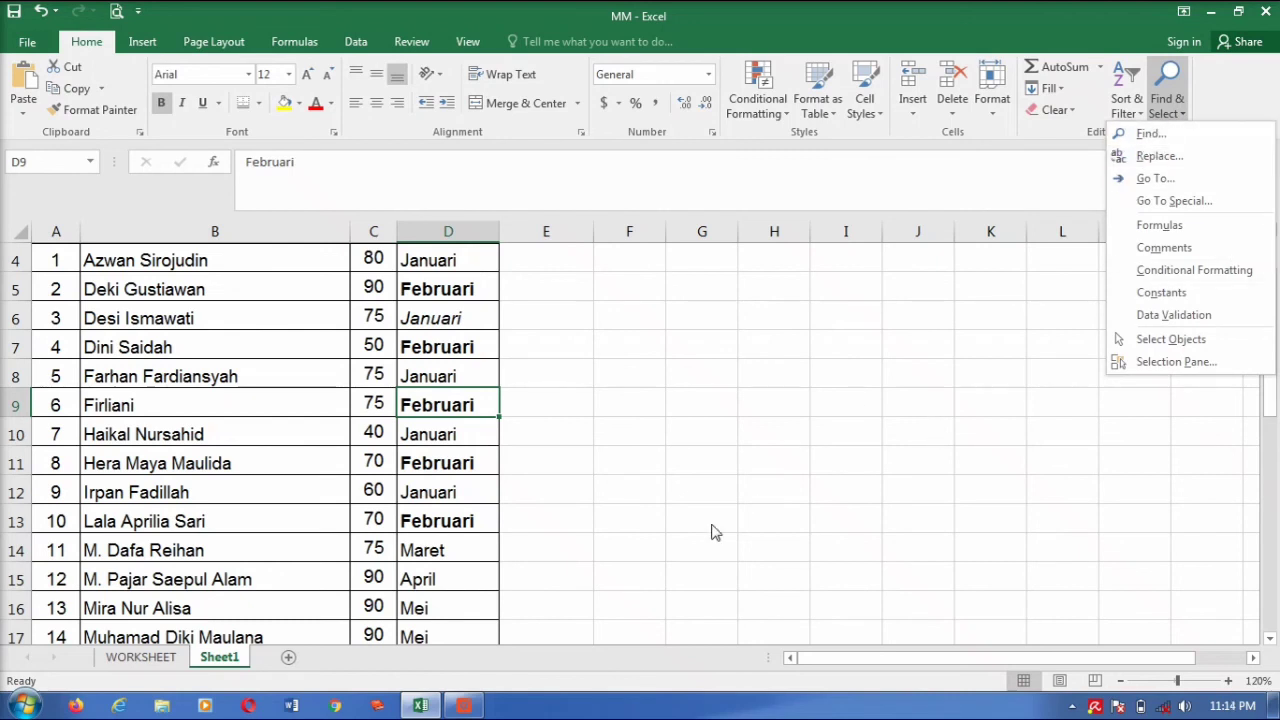
scroll(660, 540, up, 1)
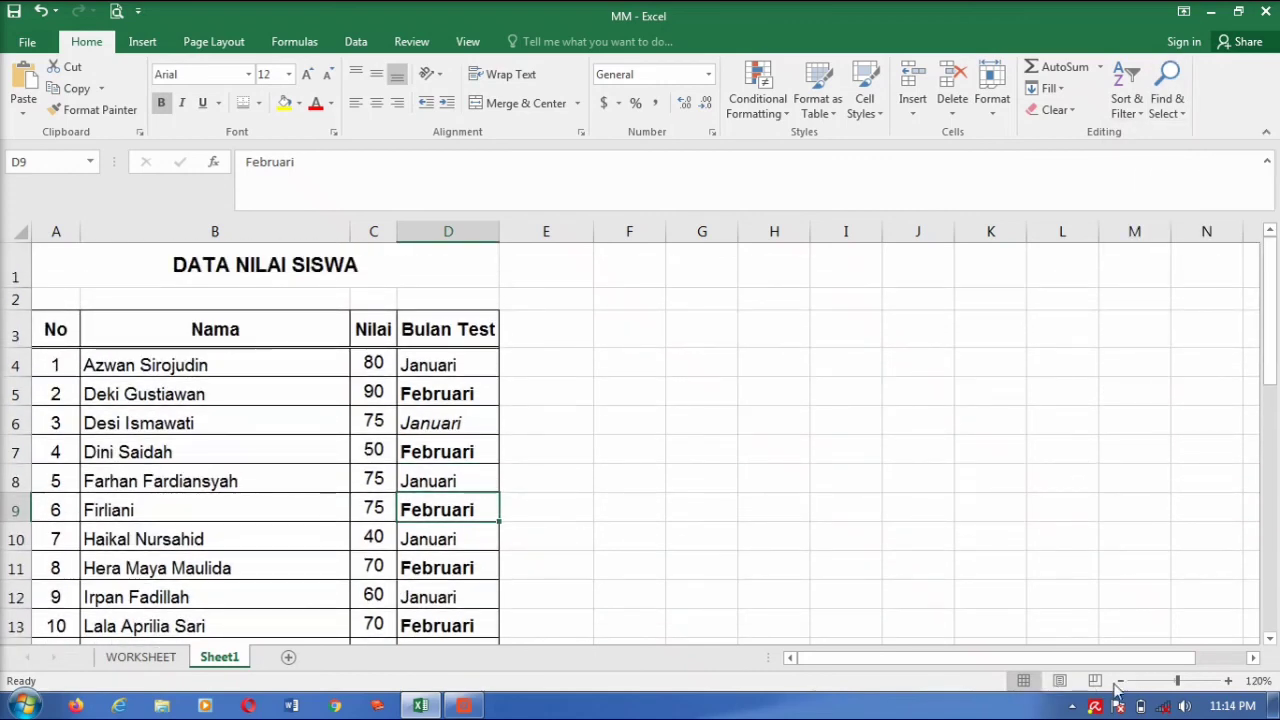
click(1120, 681)
click(1120, 681)
scroll(387, 478, down, 4)
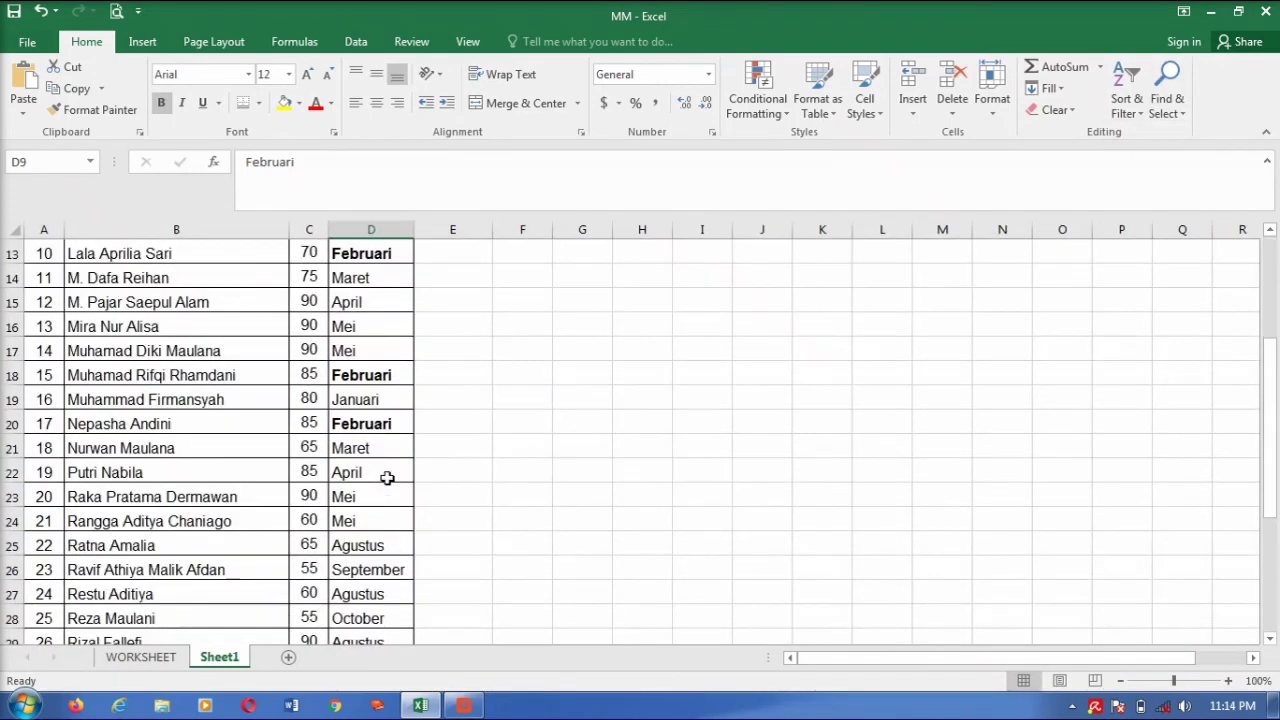
scroll(395, 480, up, 2)
scroll(540, 550, up, 2)
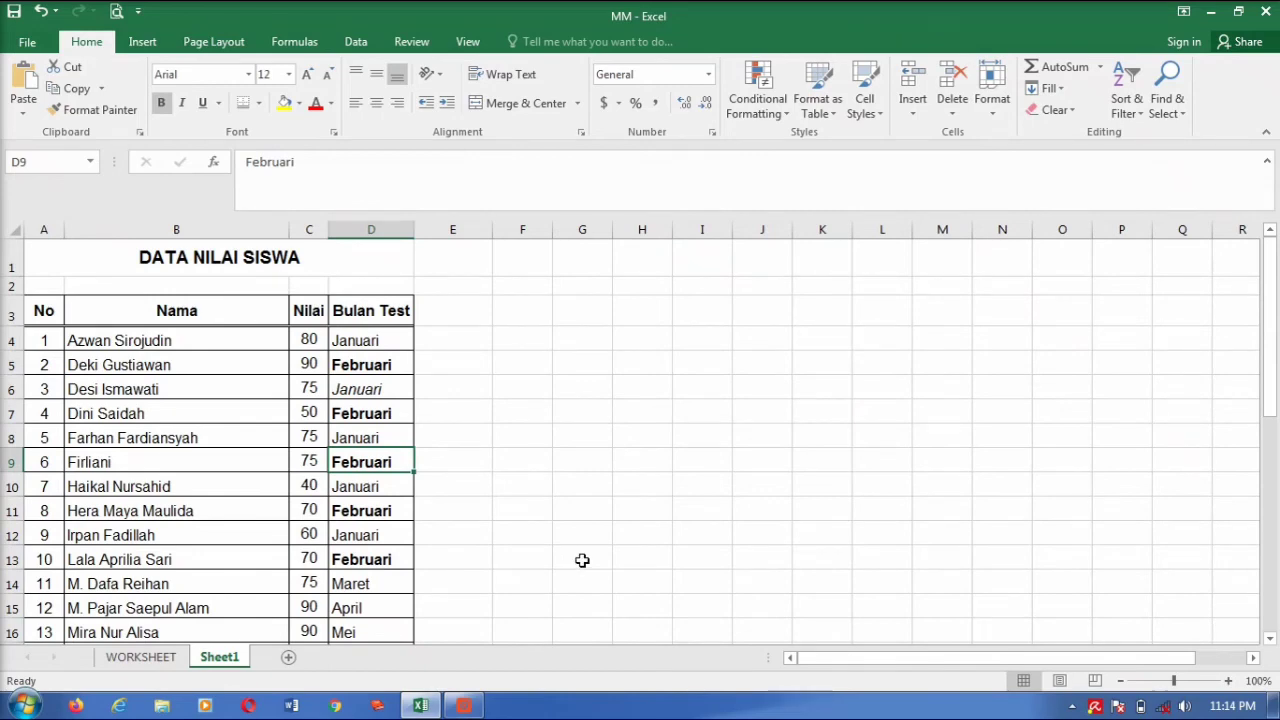
scroll(588, 522, down, 4)
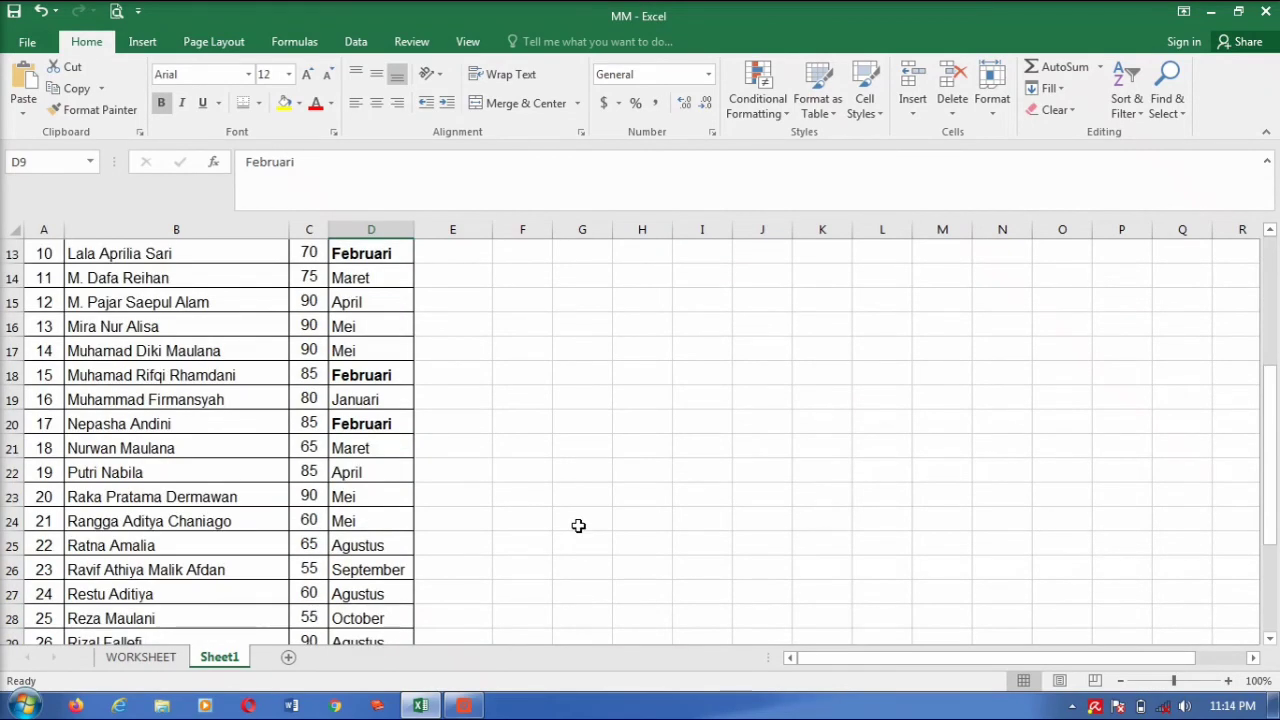
scroll(449, 517, down, 6)
scroll(449, 518, up, 4)
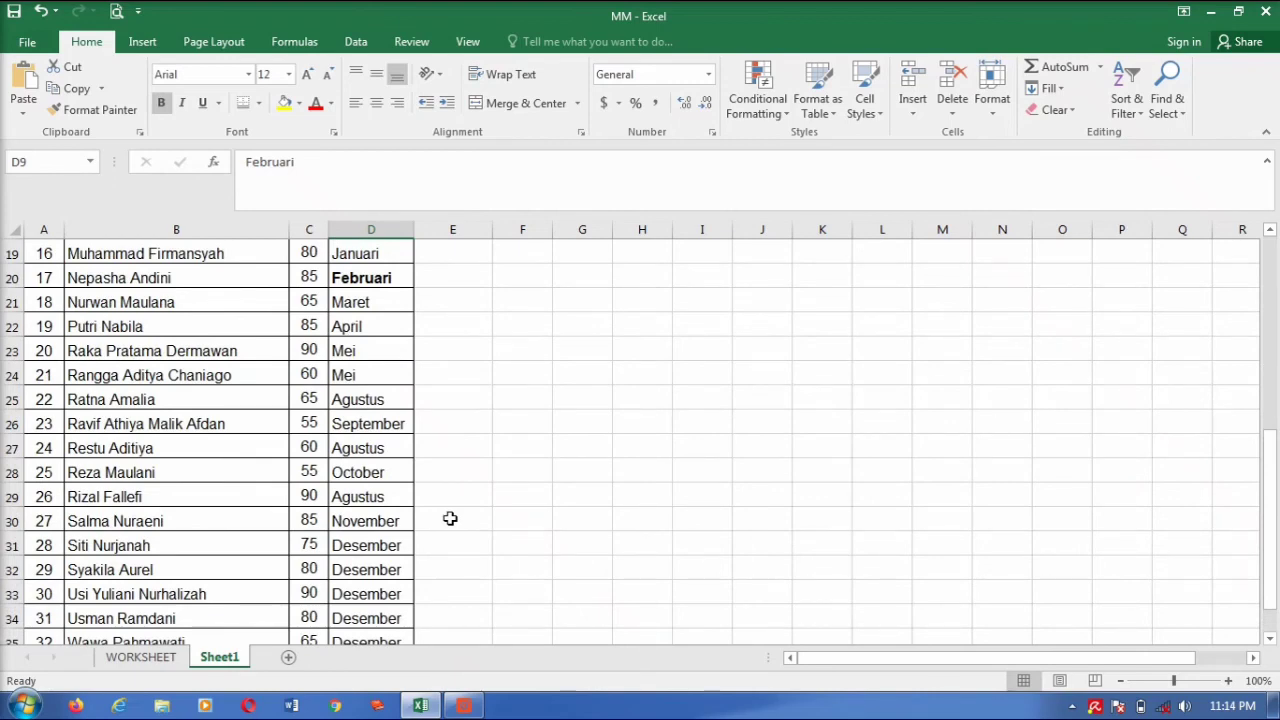
scroll(450, 518, up, 2)
scroll(529, 536, up, 4)
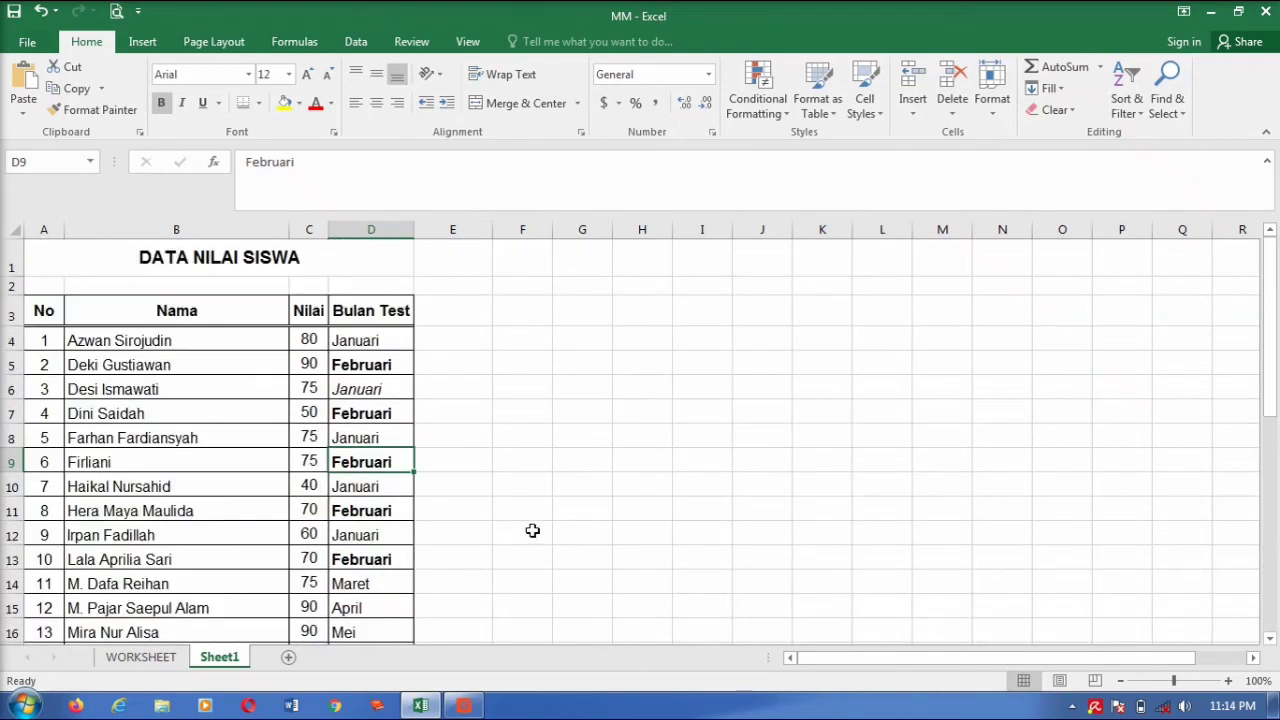
click(1211, 12)
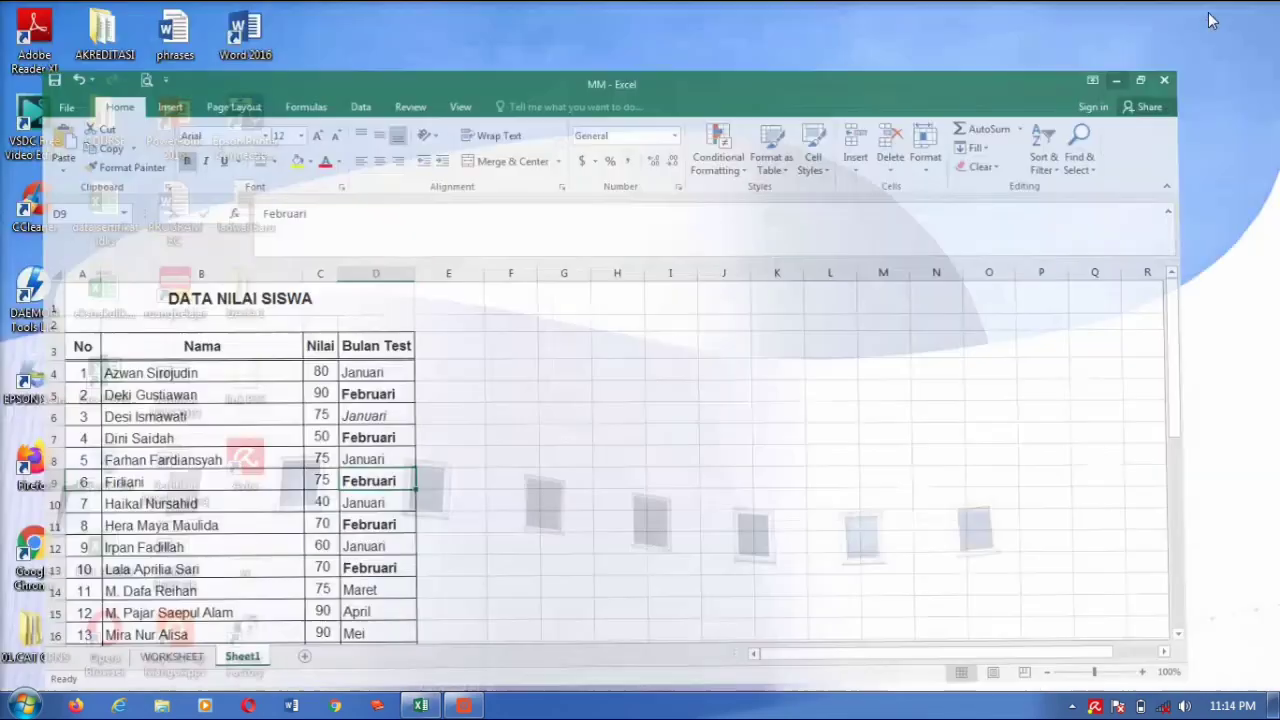